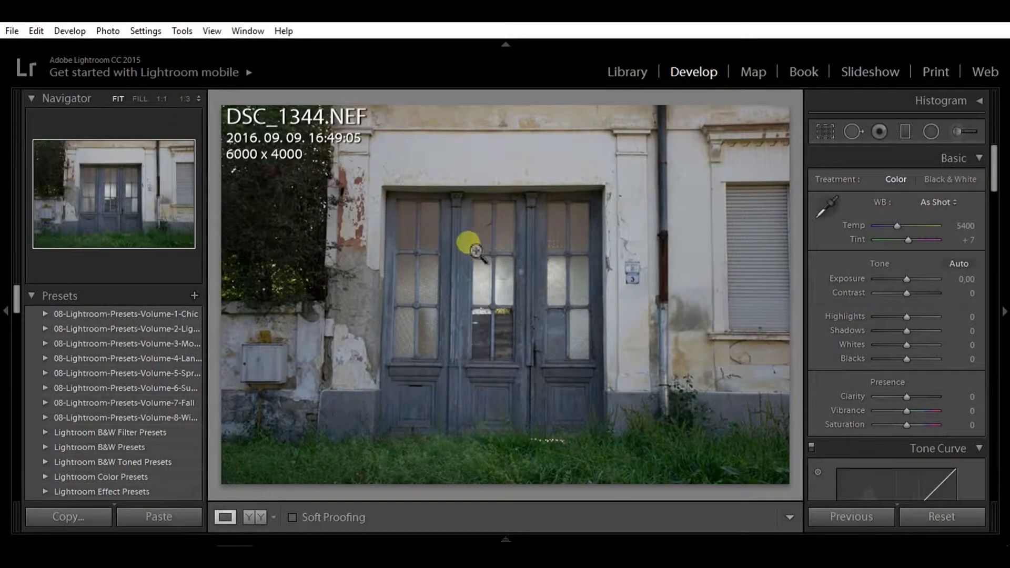
- Show the info overlay with exposure and lens details for DSC_1344.NEF in Develop
{"action": "key", "text": "i"}
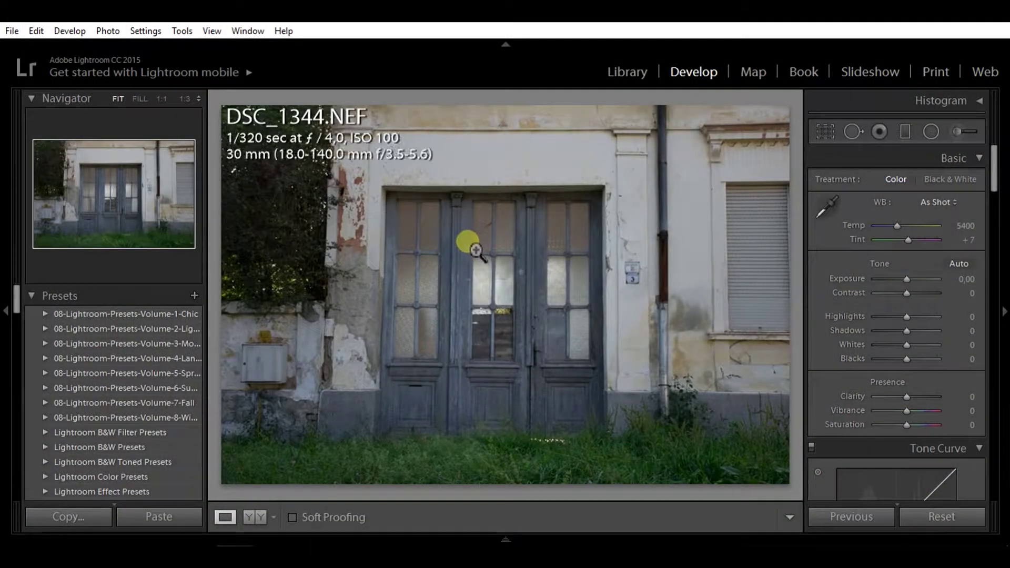
- Collapse the left panel, hide the info overlay and set white balance to Auto
{"action": "left_click", "coordinate": [7, 315]}
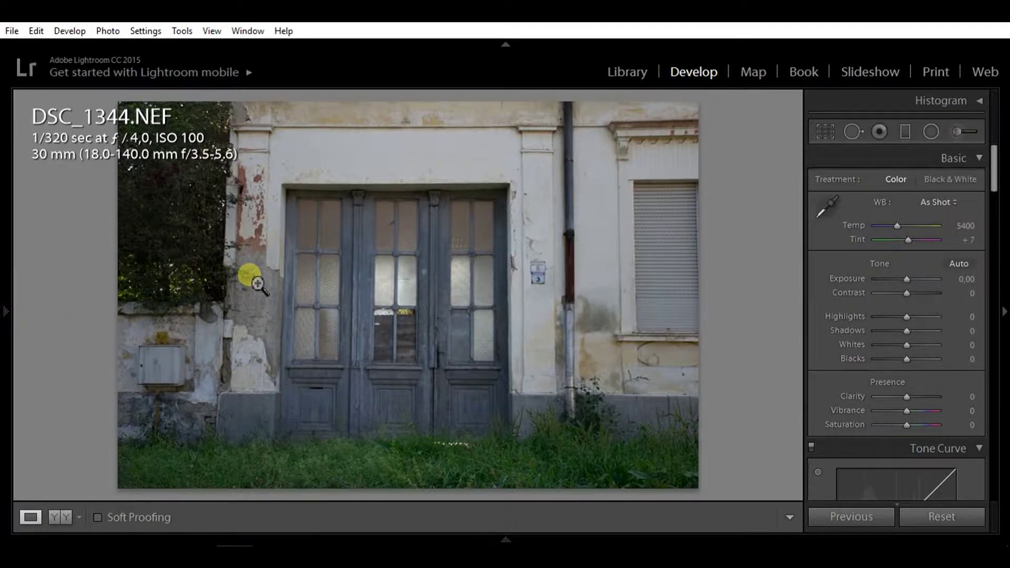
{"action": "key", "text": "i"}
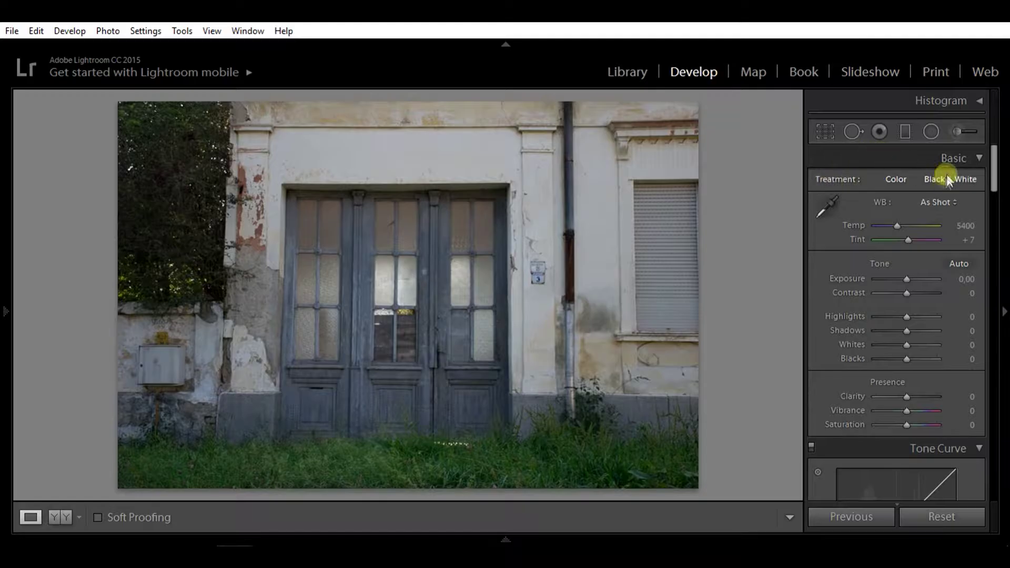
{"action": "left_click", "coordinate": [939, 203]}
{"action": "left_click", "coordinate": [930, 236]}
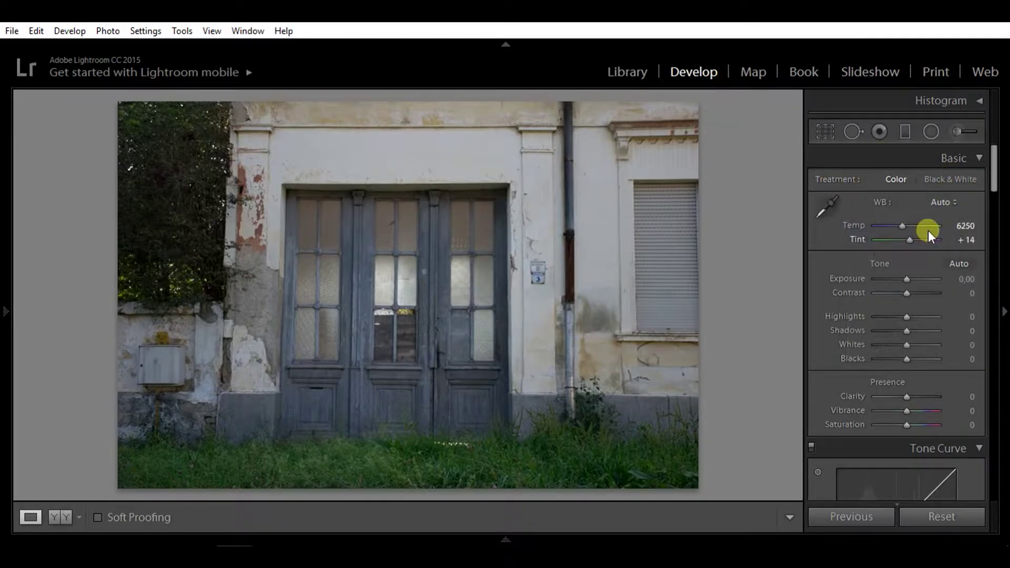
- Compare the Daylight, Cloudy and Shade white balance presets, then return to Auto
{"action": "left_click", "coordinate": [938, 203]}
{"action": "left_click", "coordinate": [921, 253]}
{"action": "left_click", "coordinate": [933, 200]}
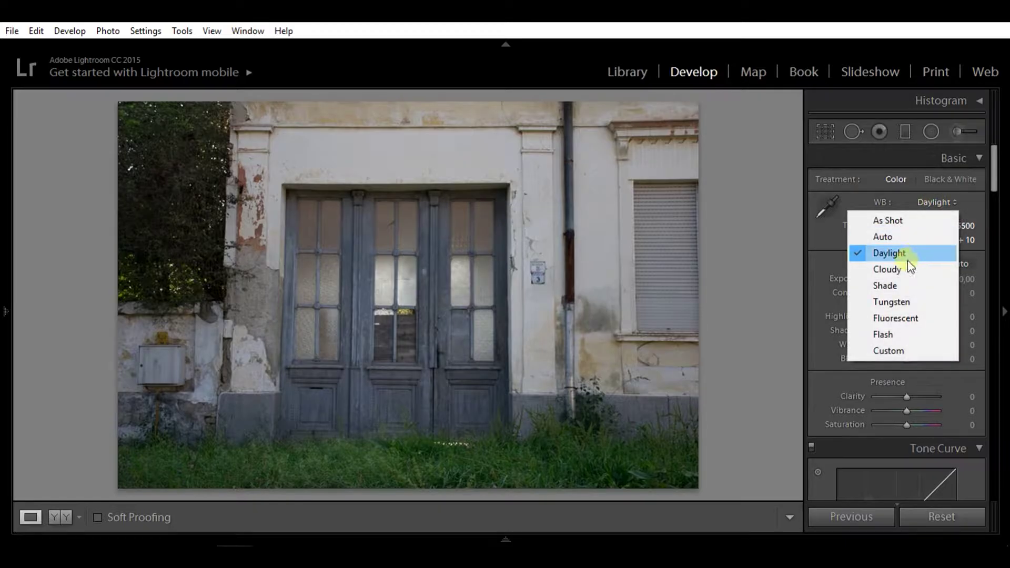
{"action": "left_click", "coordinate": [904, 266]}
{"action": "left_click", "coordinate": [937, 201]}
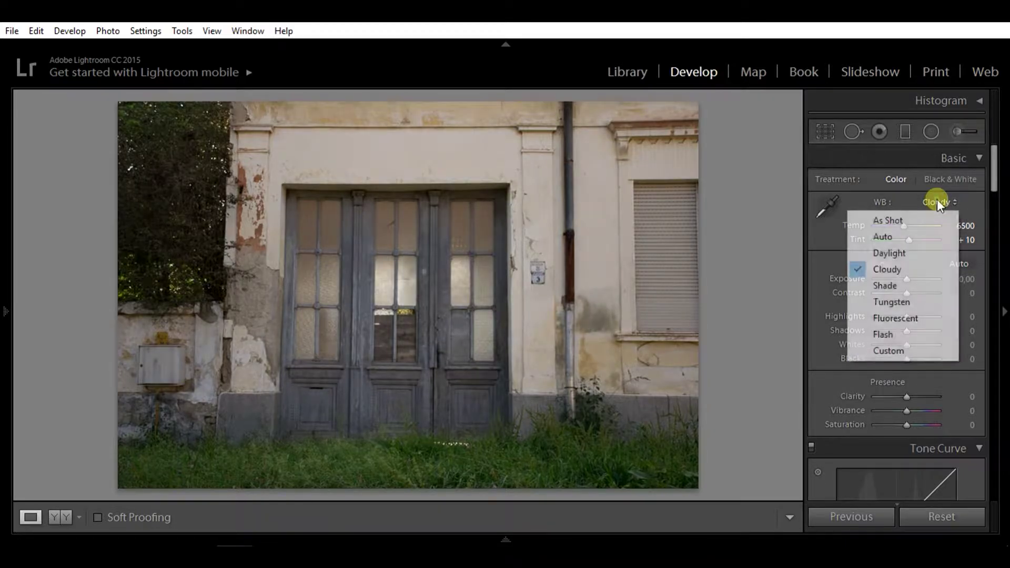
{"action": "left_click", "coordinate": [911, 285]}
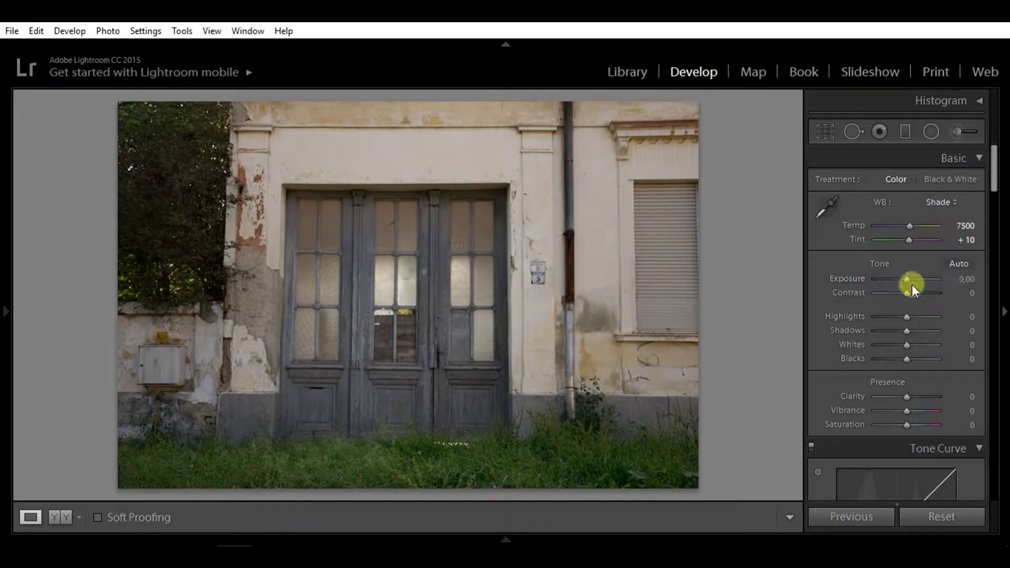
{"action": "left_click", "coordinate": [937, 202]}
{"action": "left_click", "coordinate": [923, 236]}
- Set Temp 5571, Tint −4, Exposure +0.36, Highlights −100, Shadows +57, Whites +50, Blacks −21
{"action": "left_click_drag", "start_coordinate": [898, 225], "coordinate": [907, 240]}
{"action": "left_click_drag", "start_coordinate": [906, 279], "coordinate": [910, 282]}
{"action": "left_click_drag", "start_coordinate": [906, 317], "coordinate": [861, 318]}
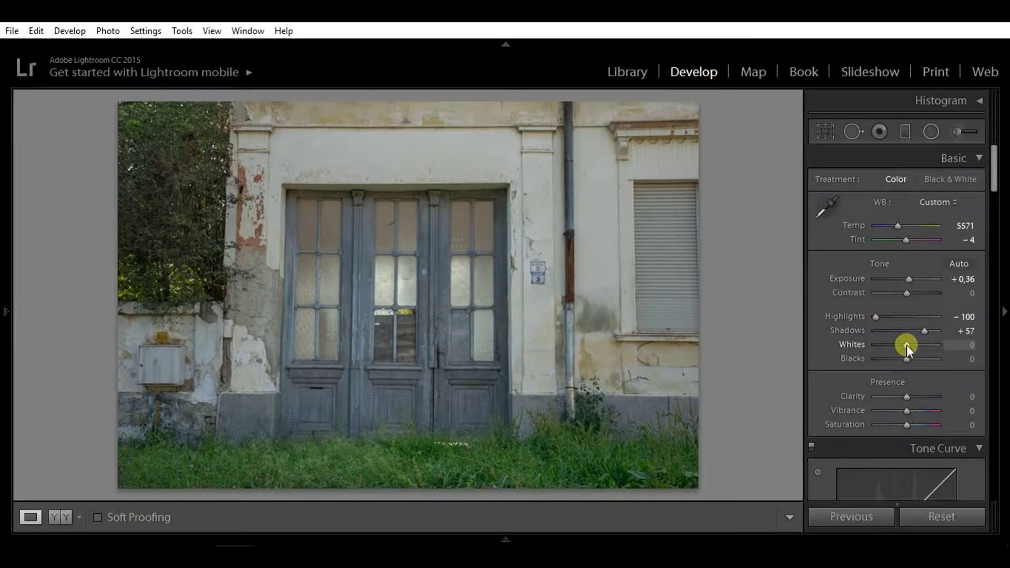
{"action": "mouse_move", "coordinate": [910, 345]}
{"action": "left_mouse_down"}
{"action": "mouse_move", "coordinate": [924, 347]}
{"action": "mouse_move", "coordinate": [903, 361]}
{"action": "left_mouse_up"}
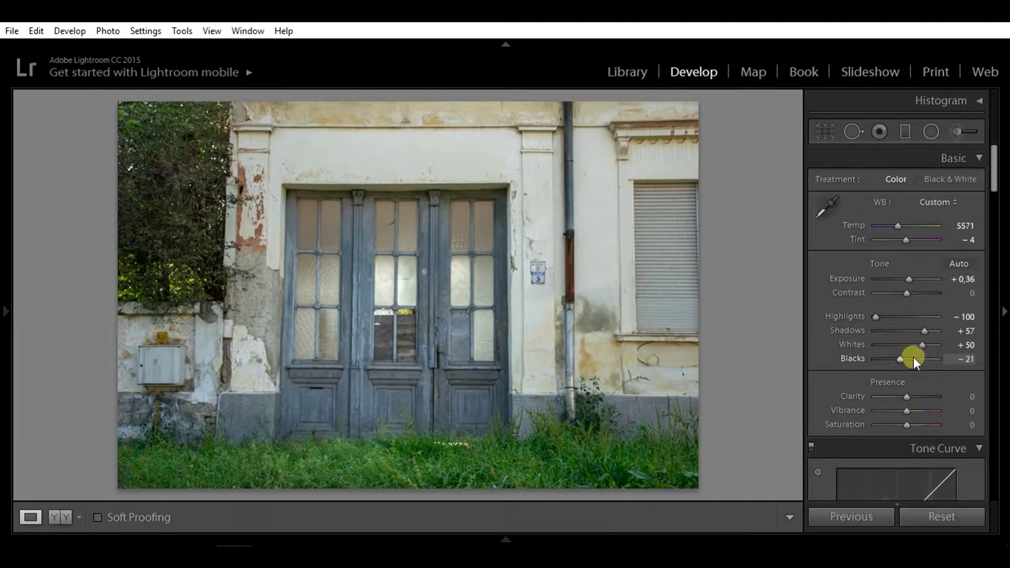
{"action": "scroll", "coordinate": [852, 367], "scroll_direction": "down", "scroll_amount": 2}
- Set Clarity +100, Vibrance +21 and Saturation −2, with the left panel shown again
{"action": "left_click_drag", "start_coordinate": [907, 294], "coordinate": [921, 295]}
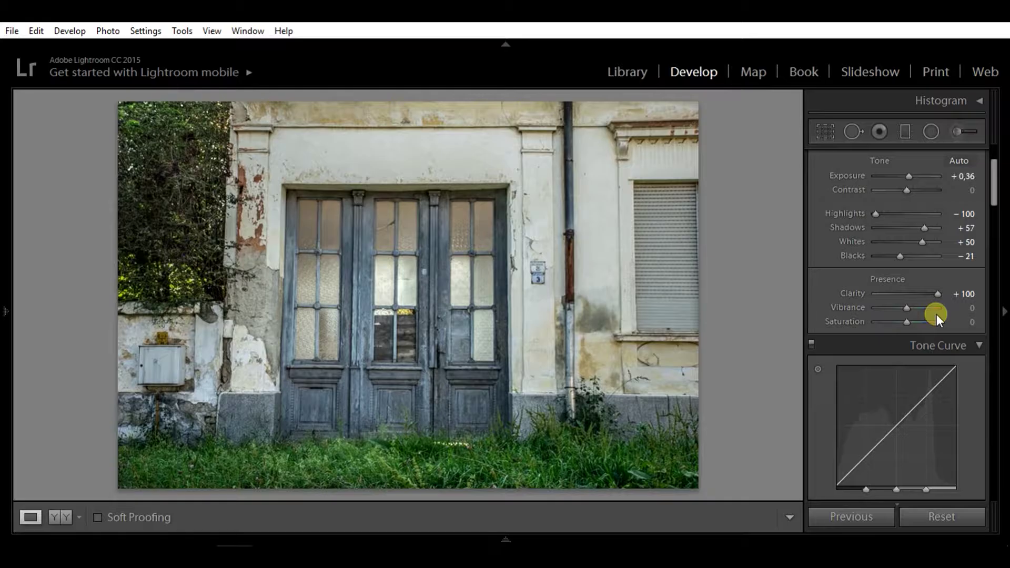
{"action": "left_click_drag", "start_coordinate": [909, 323], "coordinate": [916, 307]}
{"action": "left_click", "coordinate": [7, 312]}
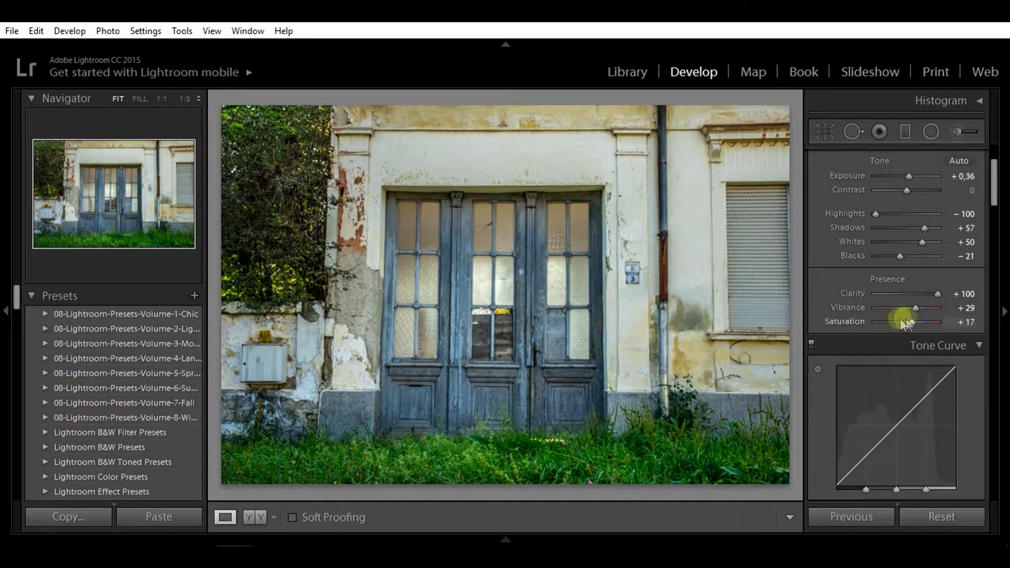
{"action": "mouse_move", "coordinate": [913, 324]}
{"action": "left_mouse_down"}
{"action": "mouse_move", "coordinate": [898, 327]}
{"action": "mouse_move", "coordinate": [914, 309]}
{"action": "mouse_move", "coordinate": [905, 324]}
{"action": "left_mouse_up"}
{"action": "scroll", "coordinate": [826, 317], "scroll_direction": "down", "scroll_amount": 5}
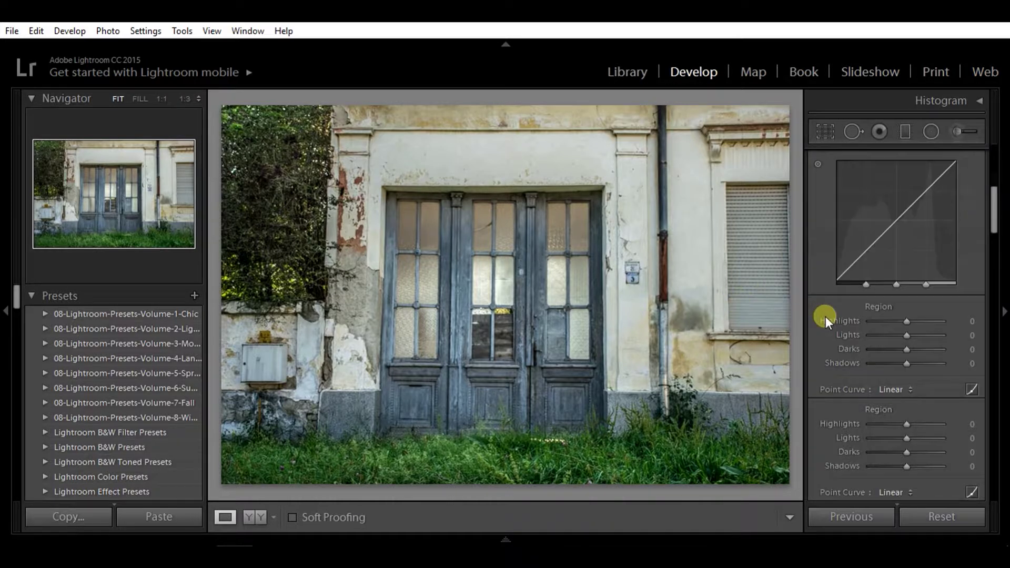
- Set the Tone Curve regions to Highlights +61, Lights +24, Darks −5, Shadows −42
{"action": "scroll", "coordinate": [825, 317], "scroll_direction": "up", "scroll_amount": 2}
{"action": "mouse_move", "coordinate": [906, 320]}
{"action": "left_mouse_down"}
{"action": "mouse_move", "coordinate": [926, 321]}
{"action": "mouse_move", "coordinate": [896, 322]}
{"action": "mouse_move", "coordinate": [949, 323]}
{"action": "mouse_move", "coordinate": [886, 336]}
{"action": "mouse_move", "coordinate": [919, 334]}
{"action": "mouse_move", "coordinate": [927, 348]}
{"action": "mouse_move", "coordinate": [888, 352]}
{"action": "mouse_move", "coordinate": [930, 362]}
{"action": "mouse_move", "coordinate": [888, 365]}
{"action": "left_mouse_up"}
{"action": "scroll", "coordinate": [976, 409], "scroll_direction": "down", "scroll_amount": 5}
- With the HSL Saturation targeted tool, desaturate the door blues, green grass and yellow wall
{"action": "scroll", "coordinate": [890, 295], "scroll_direction": "up", "scroll_amount": 2}
{"action": "scroll", "coordinate": [839, 305], "scroll_direction": "down", "scroll_amount": 2}
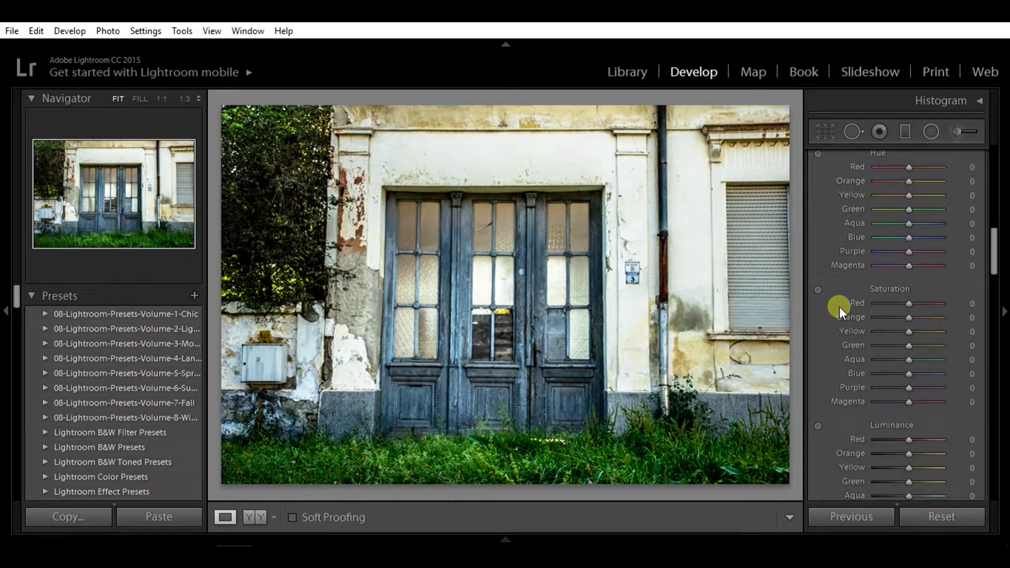
{"action": "left_click", "coordinate": [818, 290]}
{"action": "mouse_move", "coordinate": [563, 373]}
{"action": "left_mouse_down"}
{"action": "mouse_move", "coordinate": [548, 378]}
{"action": "mouse_move", "coordinate": [550, 370]}
{"action": "mouse_move", "coordinate": [553, 428]}
{"action": "mouse_move", "coordinate": [535, 387]}
{"action": "mouse_move", "coordinate": [550, 372]}
{"action": "left_mouse_up"}
{"action": "left_click_drag", "start_coordinate": [518, 429], "coordinate": [517, 474]}
{"action": "left_click_drag", "start_coordinate": [526, 124], "coordinate": [527, 152]}
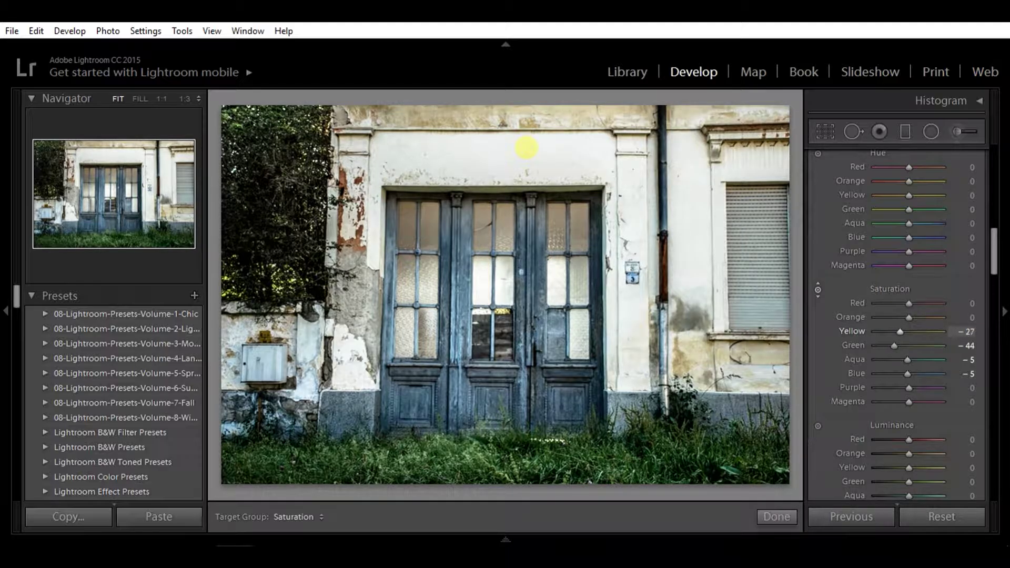
- With the Luminance targeted tool, brighten the door blues (Aqua +8, Blue +61) and darken the wall oranges
{"action": "scroll", "coordinate": [857, 337], "scroll_direction": "down", "scroll_amount": 3}
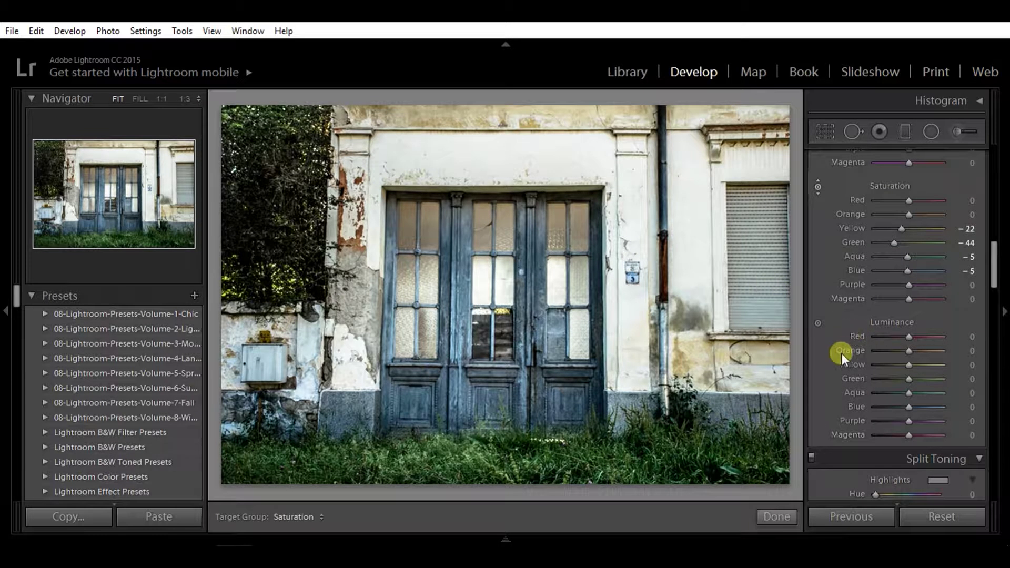
{"action": "left_click", "coordinate": [818, 323]}
{"action": "left_click_drag", "start_coordinate": [548, 372], "coordinate": [531, 394]}
{"action": "left_click_drag", "start_coordinate": [668, 287], "coordinate": [664, 285]}
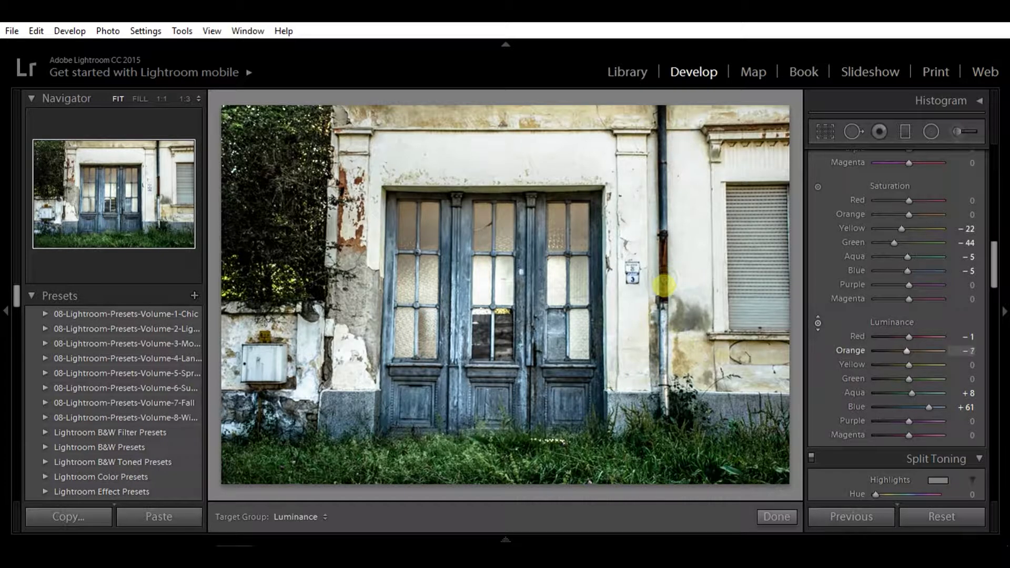
{"action": "scroll", "coordinate": [811, 361], "scroll_direction": "down", "scroll_amount": 5}
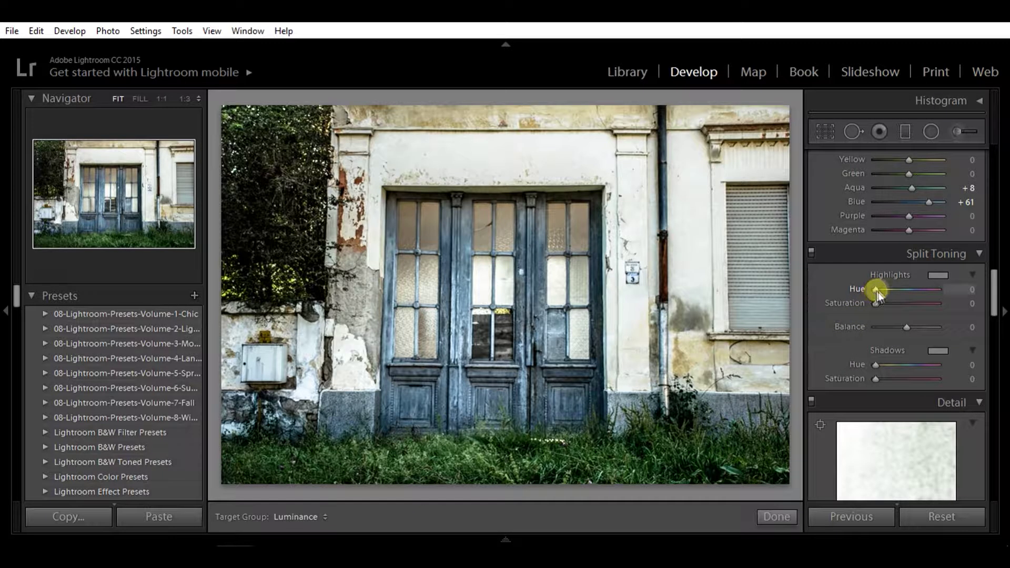
- Give the split-toning highlights an olive tint: hue 64, saturation 20
{"action": "left_click", "coordinate": [938, 275]}
{"action": "left_click_drag", "start_coordinate": [846, 276], "coordinate": [684, 300]}
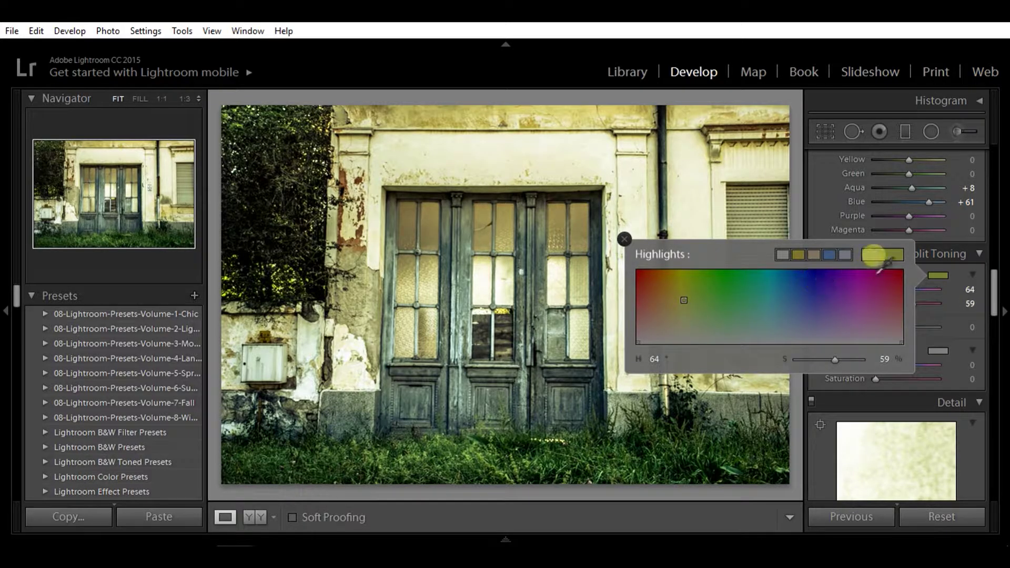
{"action": "left_click", "coordinate": [625, 239]}
{"action": "left_click_drag", "start_coordinate": [912, 305], "coordinate": [889, 313]}
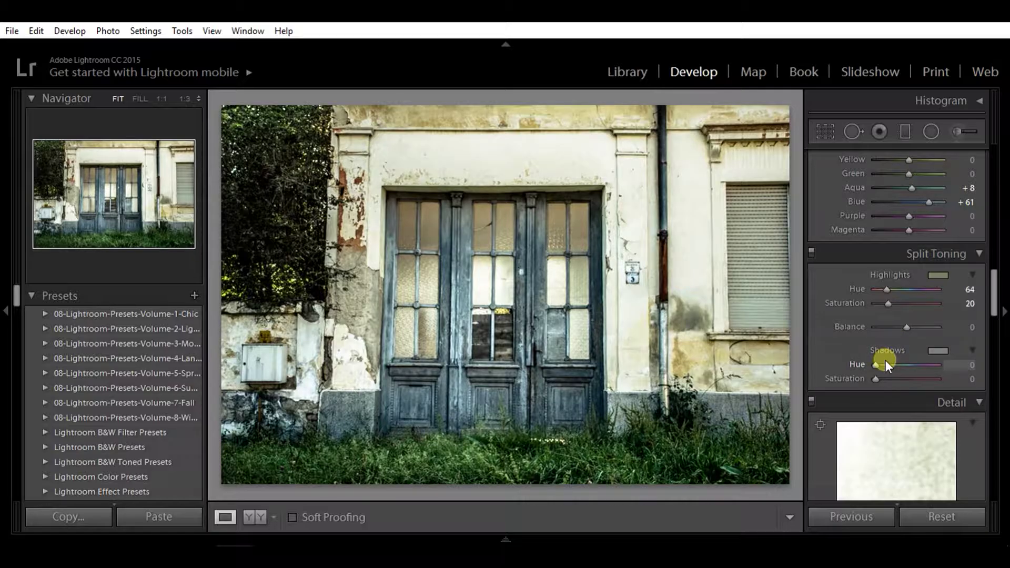
- Give the split-toning shadows a blue tint: hue 238, saturation 14
{"action": "left_click", "coordinate": [937, 352]}
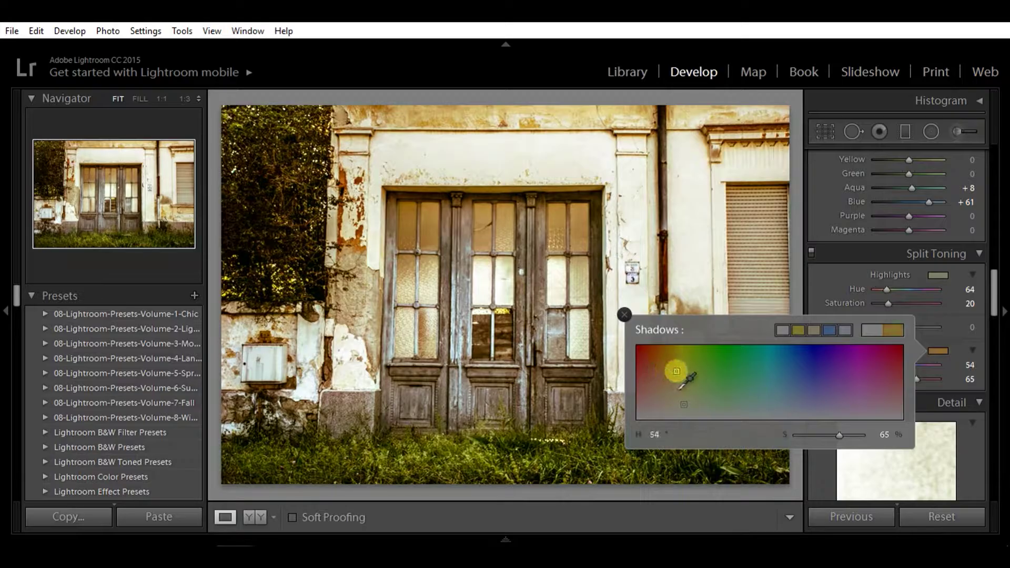
{"action": "left_click", "coordinate": [808, 365]}
{"action": "mouse_move", "coordinate": [812, 382]}
{"action": "left_mouse_down"}
{"action": "mouse_move", "coordinate": [781, 425]}
{"action": "mouse_move", "coordinate": [738, 405]}
{"action": "mouse_move", "coordinate": [830, 400]}
{"action": "mouse_move", "coordinate": [817, 403]}
{"action": "mouse_move", "coordinate": [818, 415]}
{"action": "left_mouse_up"}
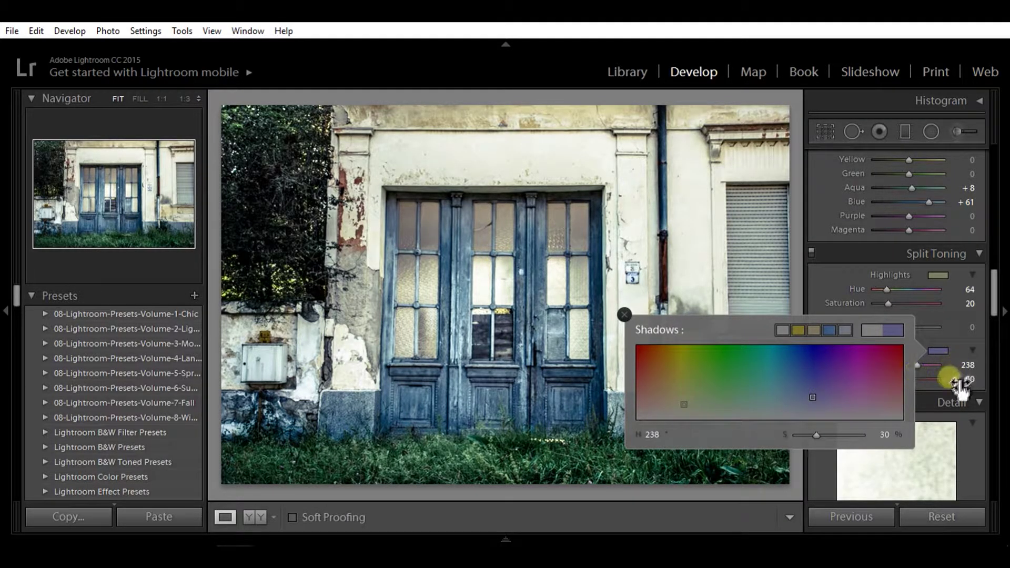
{"action": "left_click", "coordinate": [992, 293]}
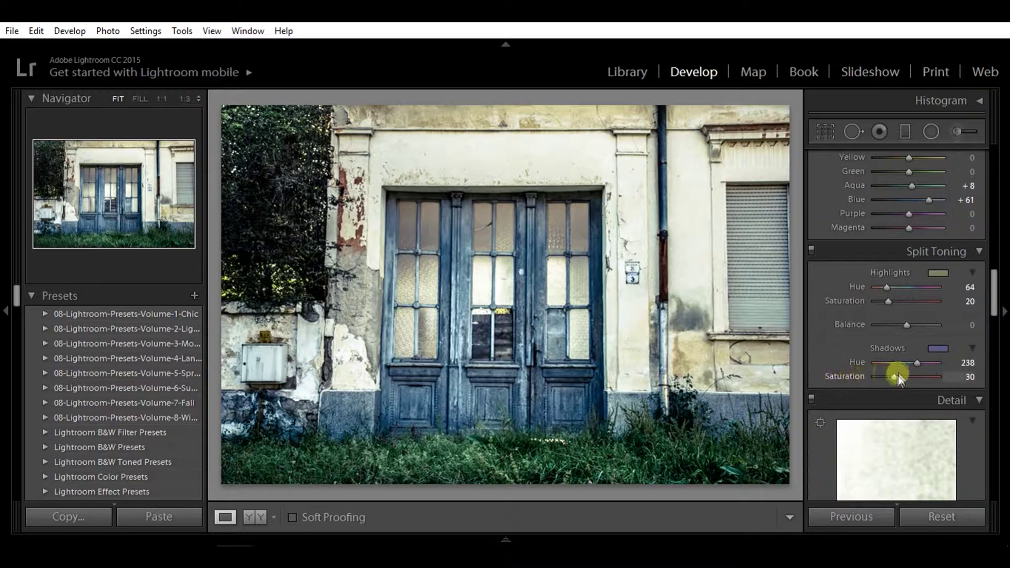
{"action": "left_click_drag", "start_coordinate": [890, 379], "coordinate": [883, 381]}
{"action": "scroll", "coordinate": [952, 405], "scroll_direction": "down", "scroll_amount": 6}
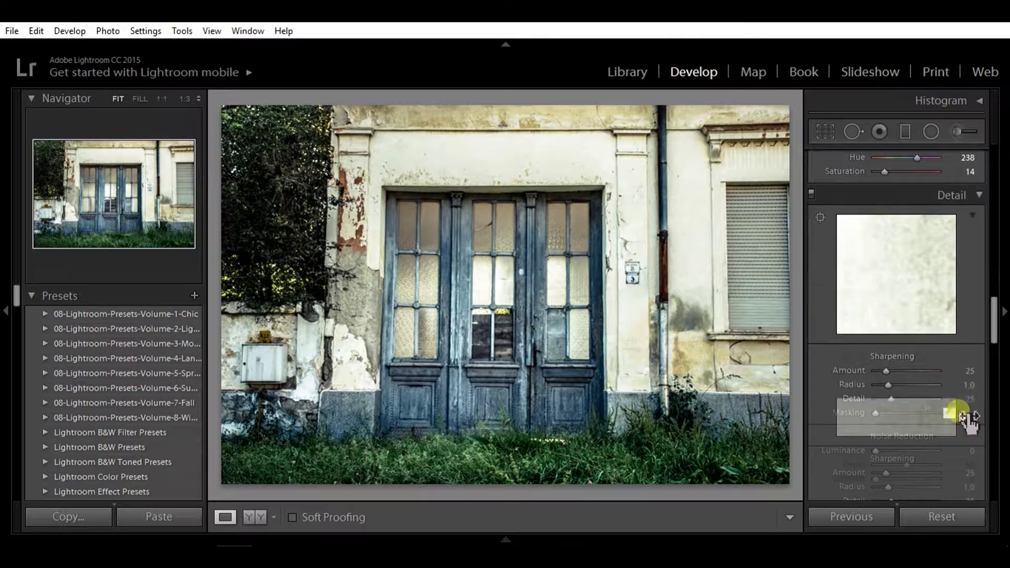
- Enable chromatic aberration removal and the Nikon AF-S DX lens profile correction
{"action": "scroll", "coordinate": [845, 395], "scroll_direction": "up", "scroll_amount": 2}
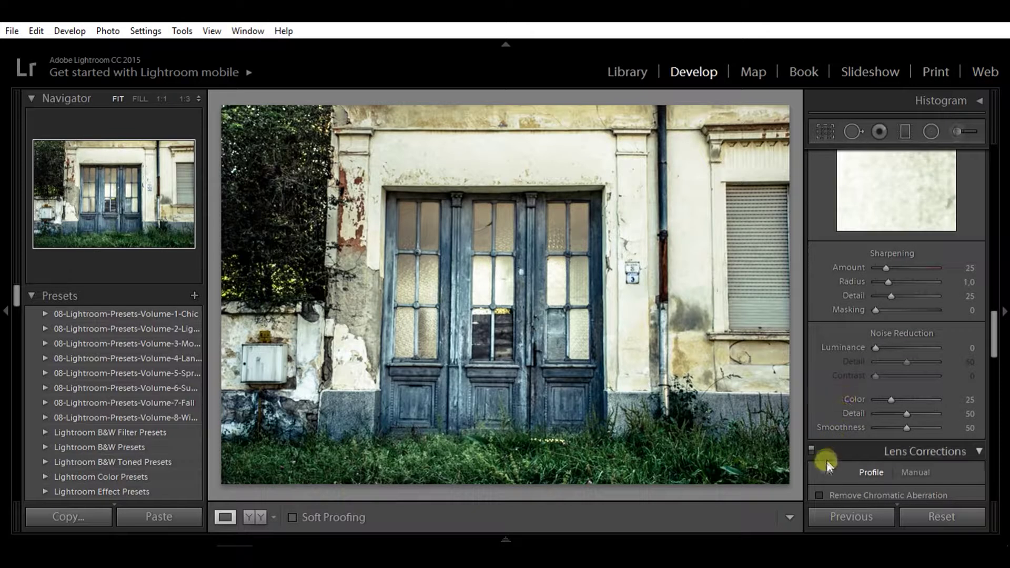
{"action": "scroll", "coordinate": [827, 458], "scroll_direction": "down", "scroll_amount": 2}
{"action": "left_click", "coordinate": [819, 394]}
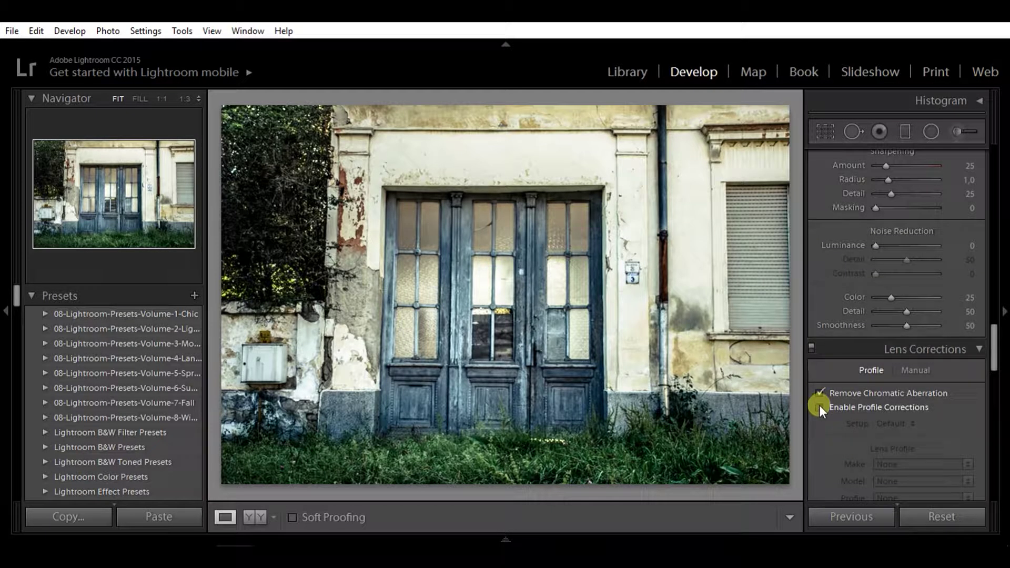
{"action": "left_click", "coordinate": [819, 406]}
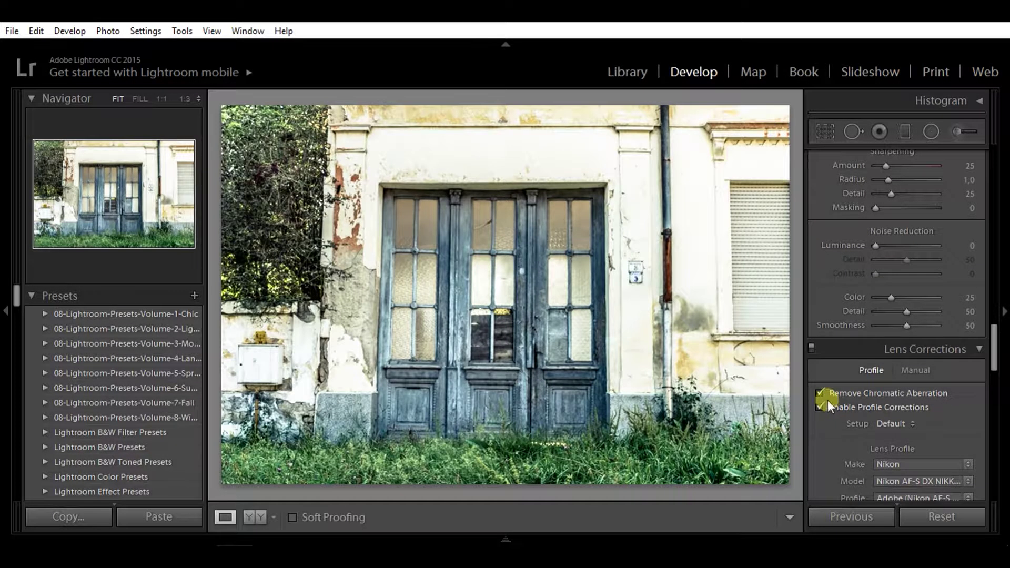
- Nudge exposure to −0,12, then reset it to zero and return to the Detail section
{"action": "scroll", "coordinate": [852, 362], "scroll_direction": "up", "scroll_amount": 3}
{"action": "scroll", "coordinate": [851, 362], "scroll_direction": "up", "scroll_amount": 10}
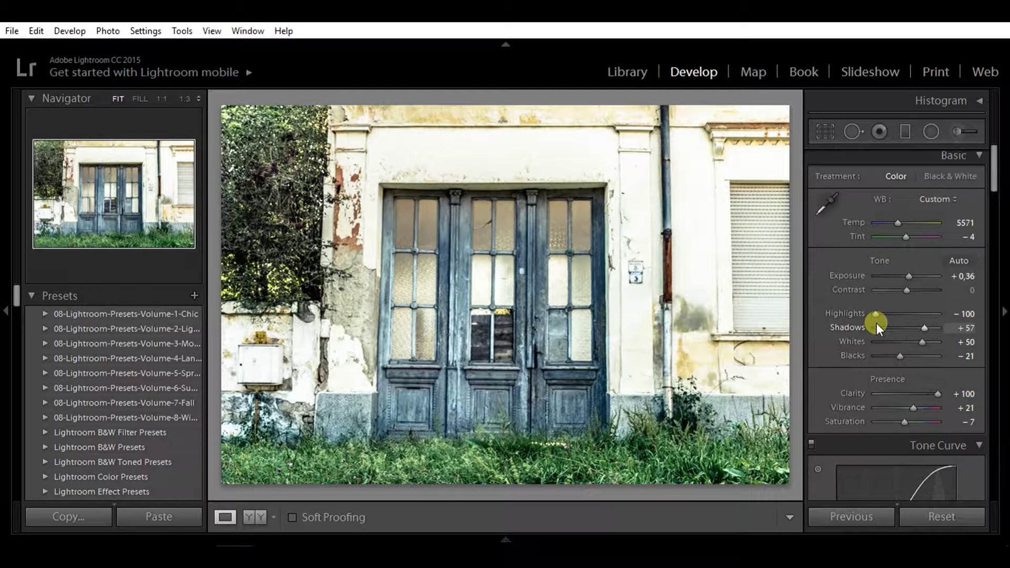
{"action": "left_click_drag", "start_coordinate": [910, 273], "coordinate": [905, 275]}
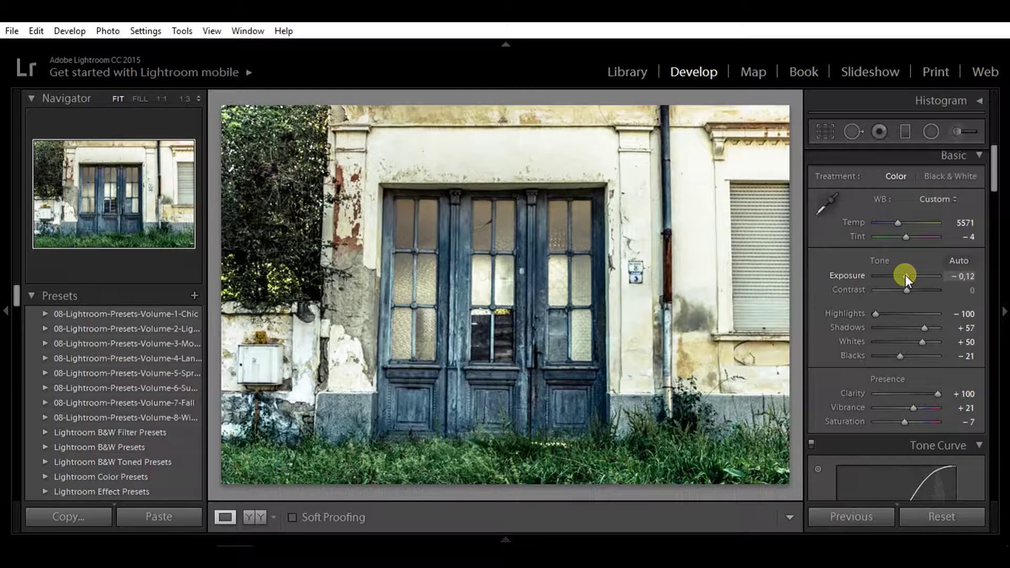
{"action": "double_click", "coordinate": [906, 275]}
{"action": "scroll", "coordinate": [990, 389], "scroll_direction": "down", "scroll_amount": 10}
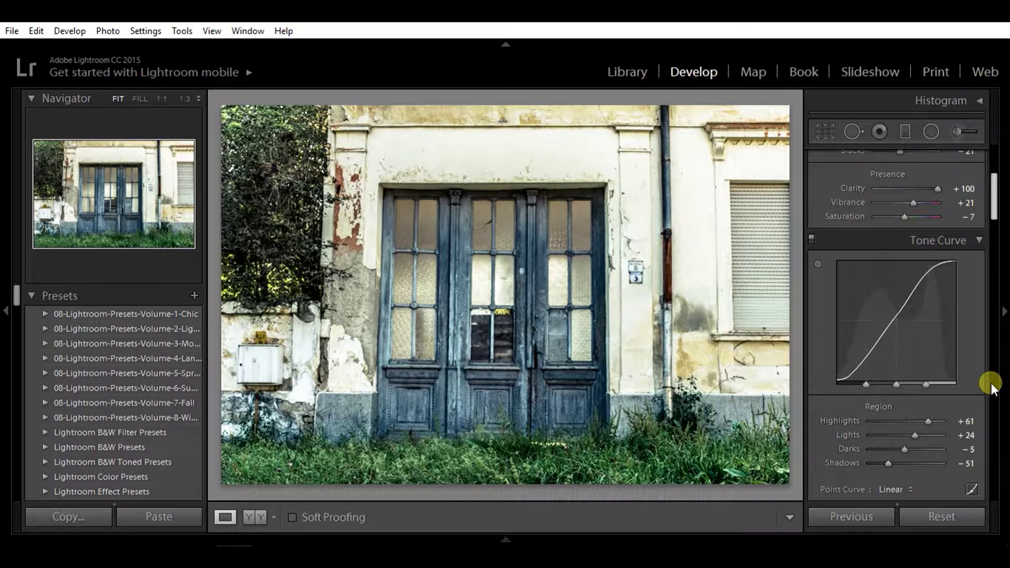
{"action": "scroll", "coordinate": [976, 391], "scroll_direction": "down", "scroll_amount": 5}
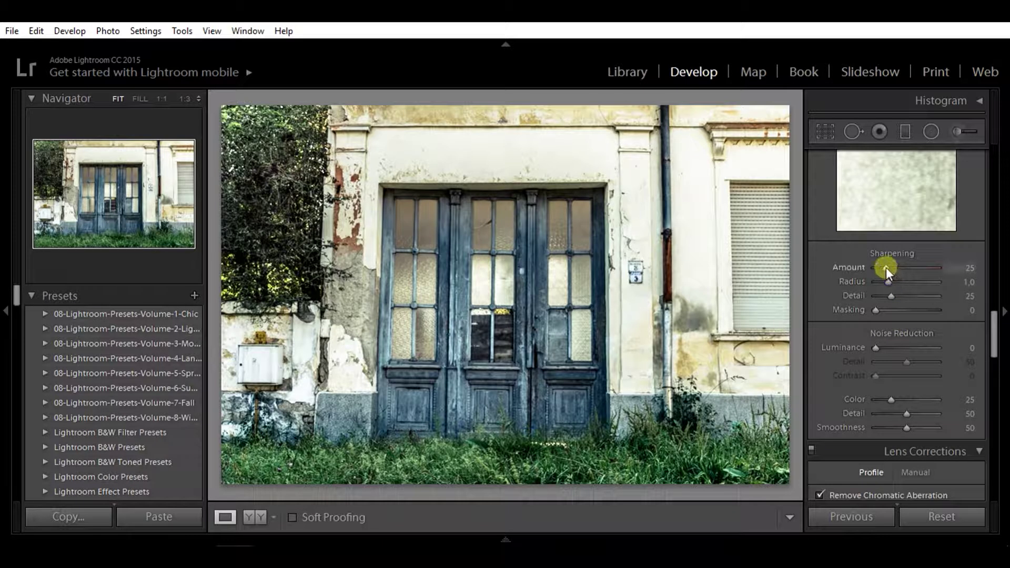
- Raise the sharpening Amount and aim the detail preview at the foliage
{"action": "left_click_drag", "start_coordinate": [887, 267], "coordinate": [889, 268]}
{"action": "left_click_drag", "start_coordinate": [896, 266], "coordinate": [901, 265]}
{"action": "scroll", "coordinate": [890, 266], "scroll_direction": "up", "scroll_amount": 2}
{"action": "left_click", "coordinate": [820, 218]}
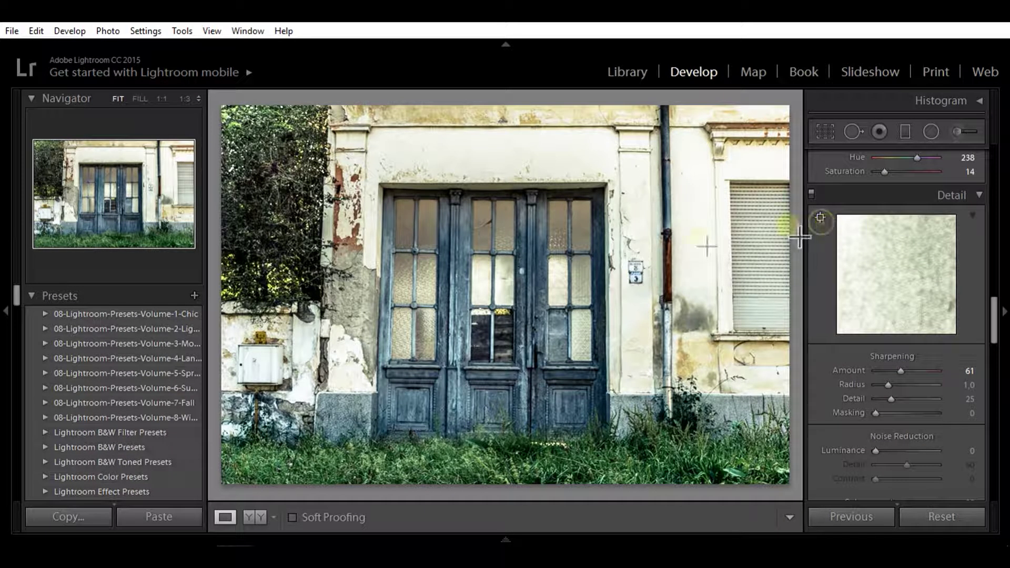
{"action": "left_click", "coordinate": [318, 286]}
{"action": "left_click_drag", "start_coordinate": [318, 286], "coordinate": [409, 396]}
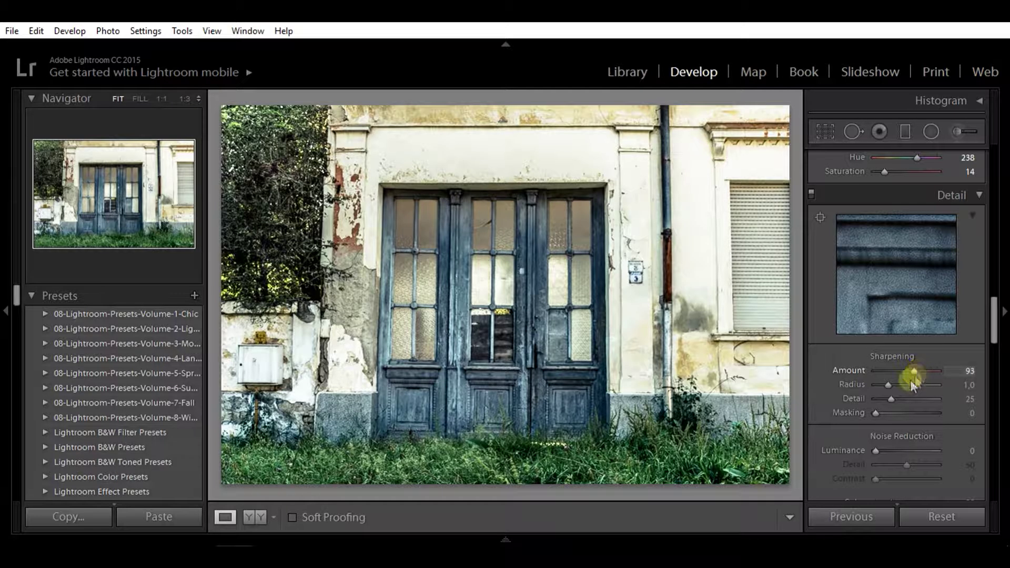
- Set Radius 1,6, Detail 43, Masking 99 with mask preview, and luminance noise reduction 38
{"action": "left_click_drag", "start_coordinate": [891, 386], "coordinate": [937, 418]}
{"action": "left_click", "coordinate": [877, 414]}
{"action": "key", "text": "alt"}
{"action": "left_click_drag", "start_coordinate": [878, 450], "coordinate": [901, 449]}
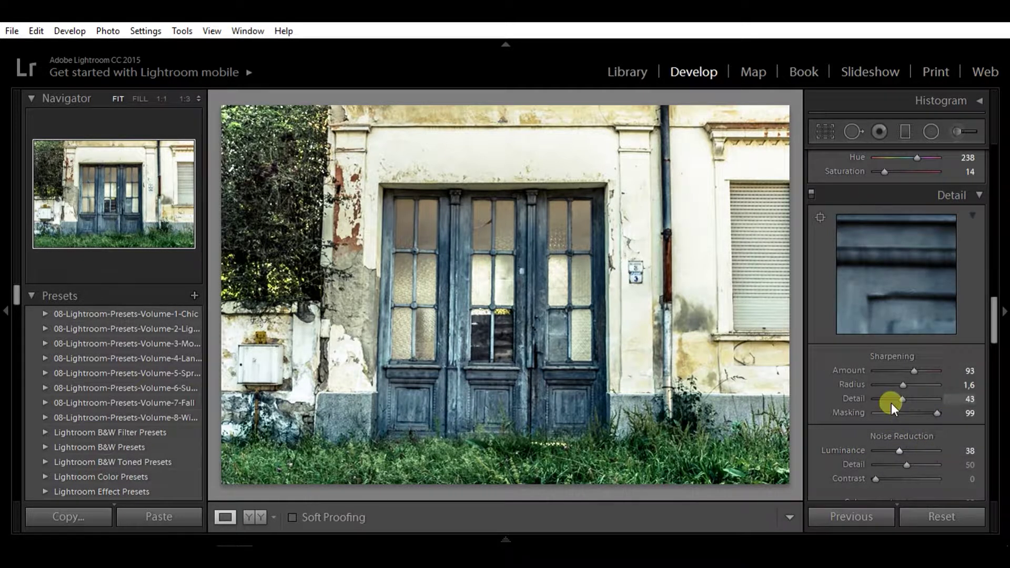
{"action": "scroll", "coordinate": [839, 415], "scroll_direction": "down", "scroll_amount": 10}
{"action": "scroll", "coordinate": [839, 414], "scroll_direction": "down", "scroll_amount": 5}
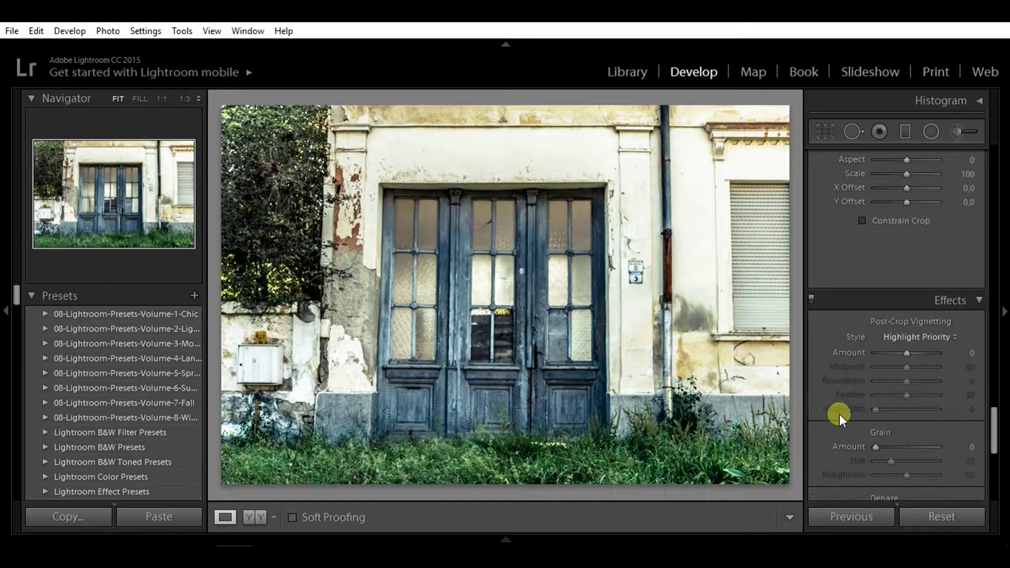
- Send the edited doors photo to Photoshop via Edit In > Open as Smart Object
{"action": "scroll", "coordinate": [839, 415], "scroll_direction": "up", "scroll_amount": 8}
{"action": "scroll", "coordinate": [839, 415], "scroll_direction": "up", "scroll_amount": 12}
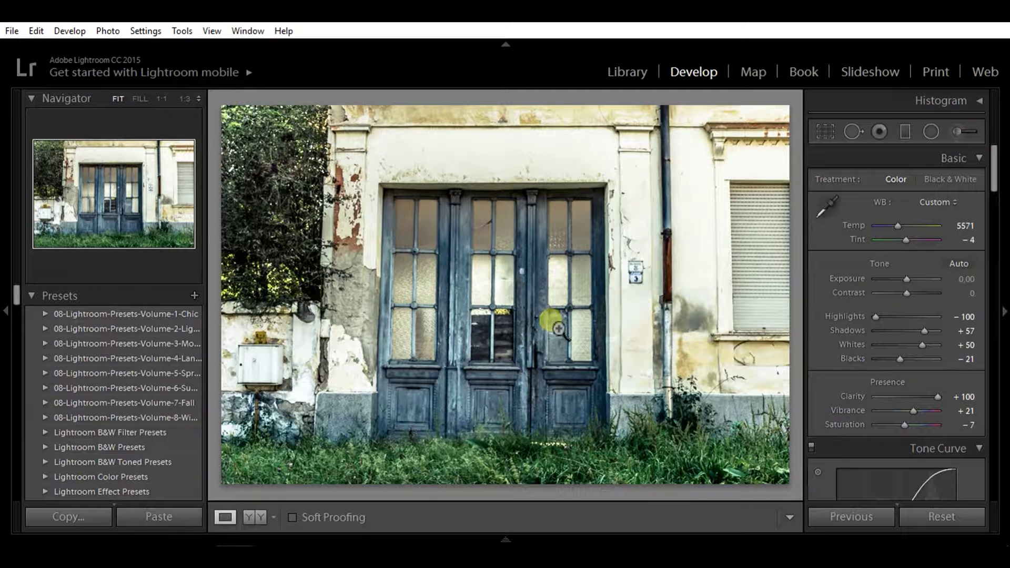
{"action": "right_click", "coordinate": [523, 172]}
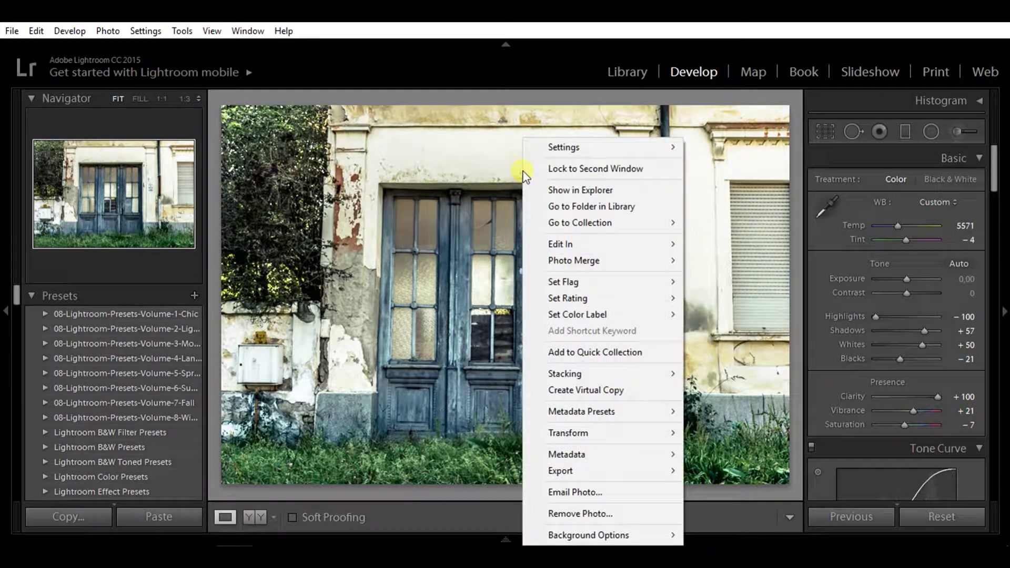
{"action": "mouse_move", "coordinate": [609, 247]}
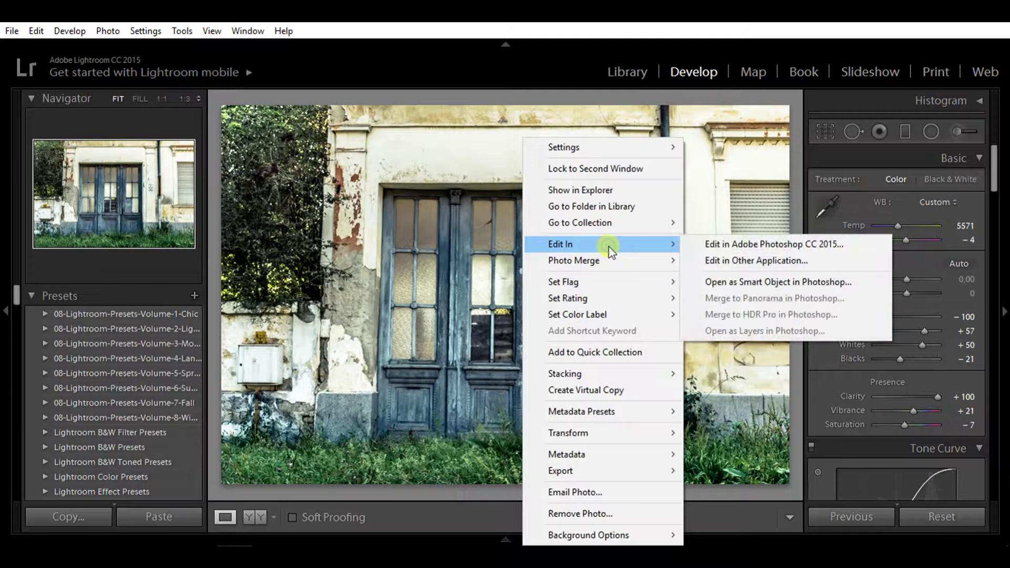
{"action": "left_click", "coordinate": [756, 283]}
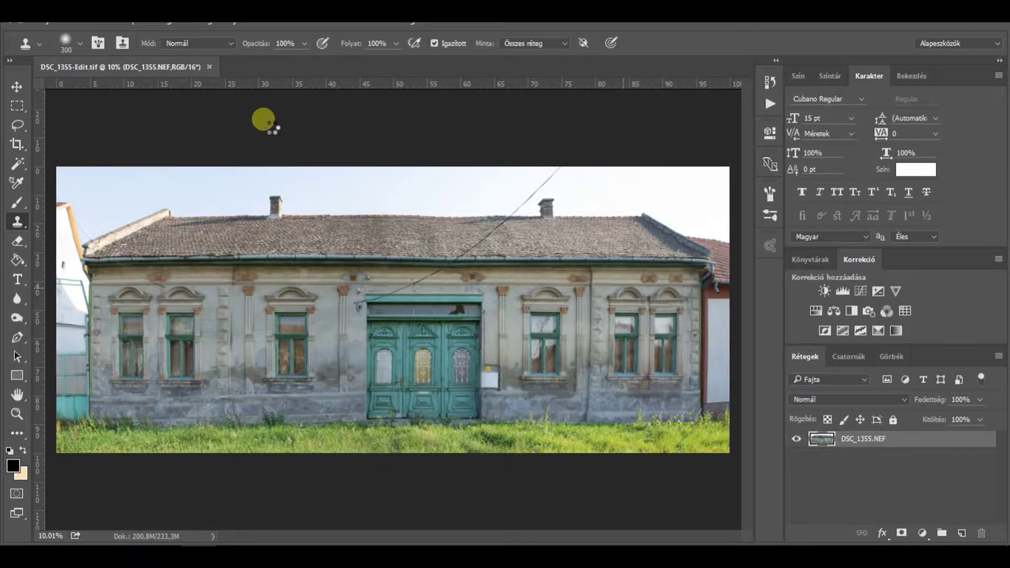
- Close DSC_1355-Edit.tif and start Filter > Adaptive Wide Angle on the DSC_1344-1 doors photo
{"action": "key", "text": "ctrl+shift+a"}
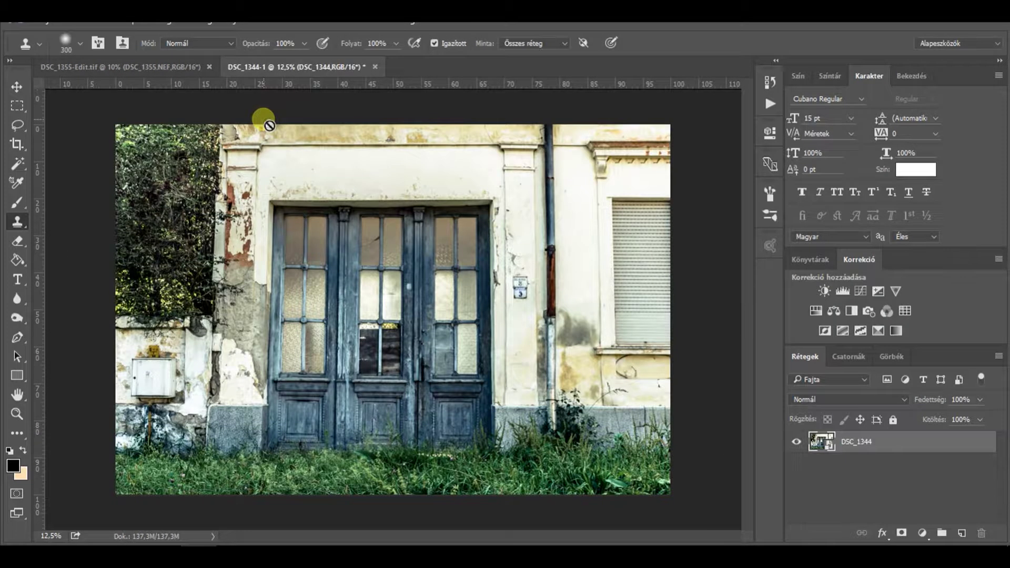
{"action": "left_click", "coordinate": [210, 67]}
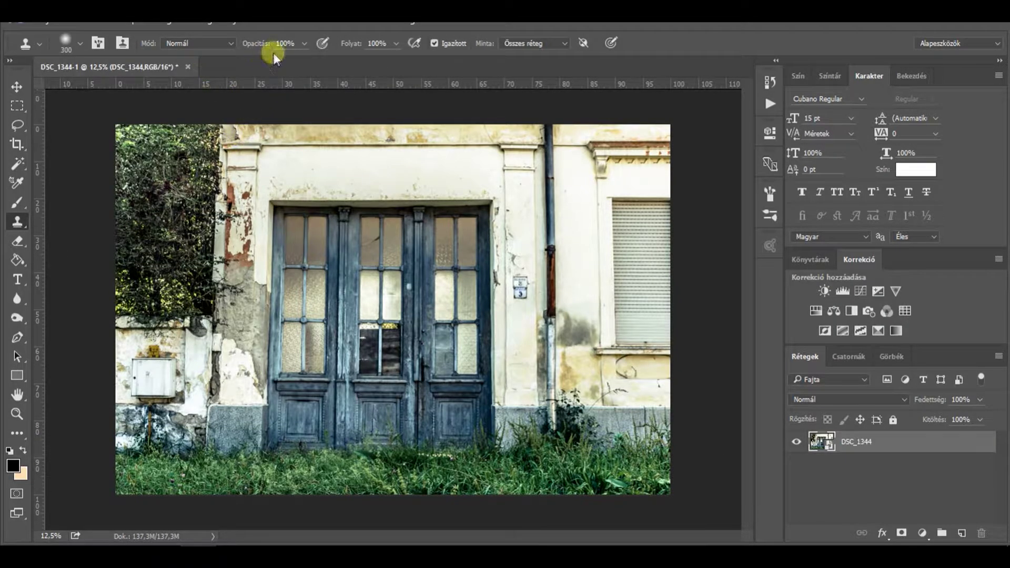
{"action": "left_click", "coordinate": [283, 29]}
{"action": "left_click", "coordinate": [302, 90]}
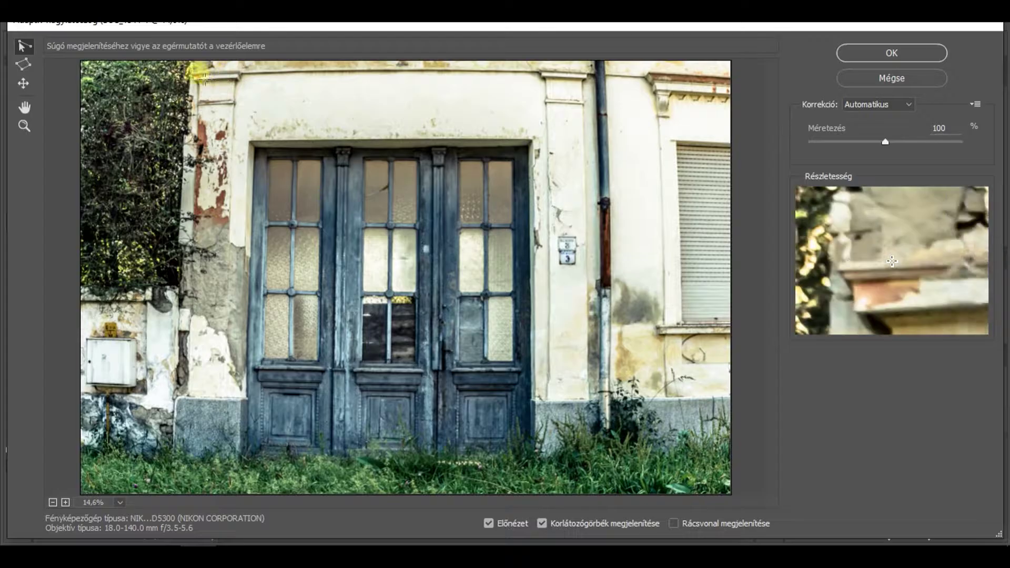
- Constrain the left wall edge and the door's right edge to vertical
{"action": "left_click", "coordinate": [199, 83]}
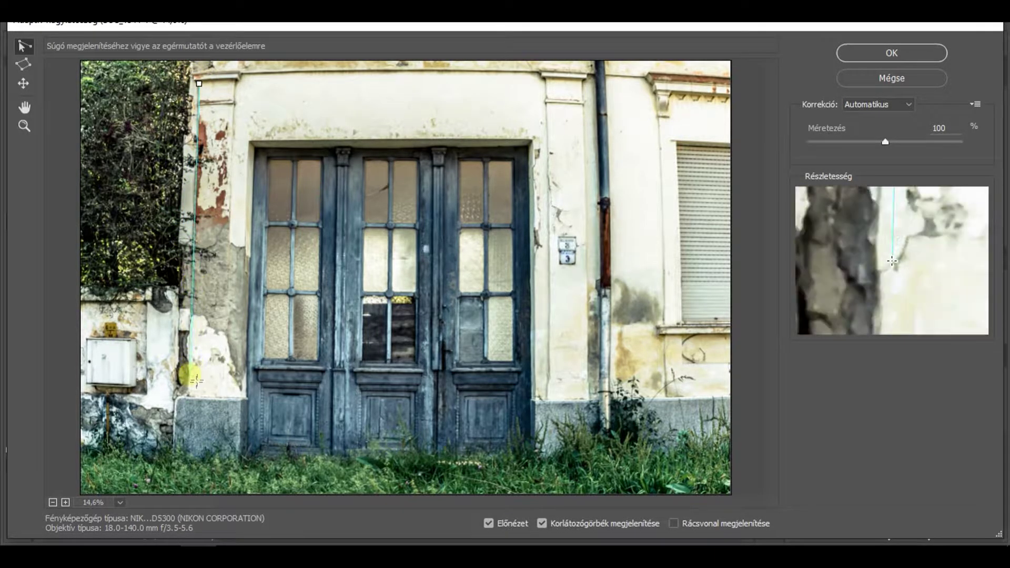
{"action": "left_click", "coordinate": [190, 399]}
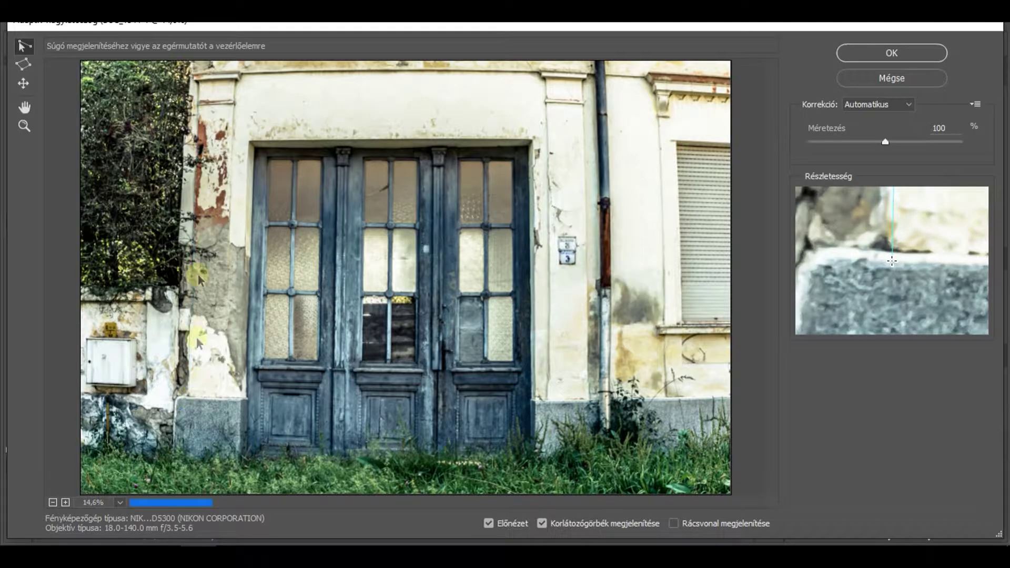
{"action": "right_click", "coordinate": [194, 257]}
{"action": "left_click", "coordinate": [231, 274]}
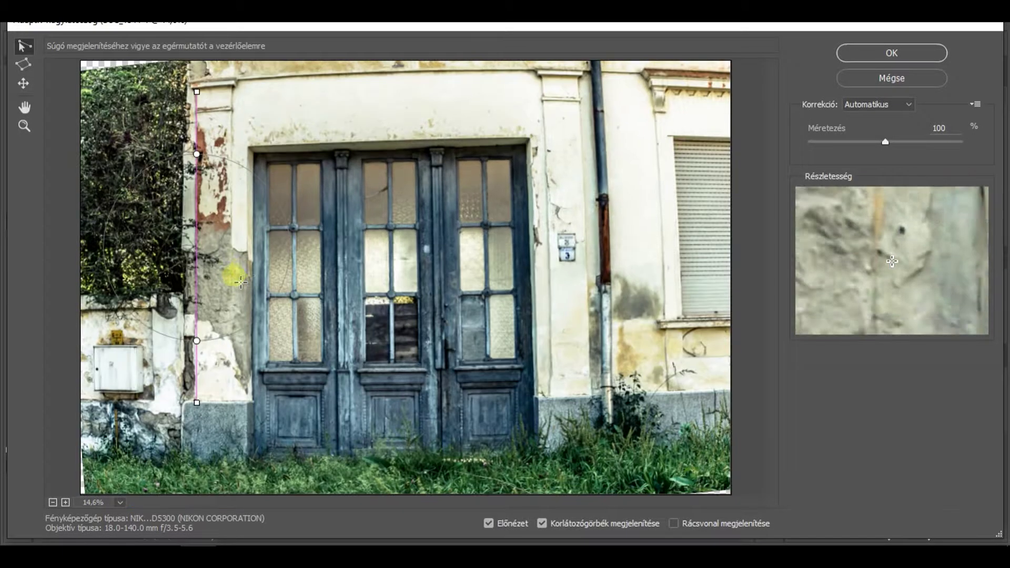
{"action": "left_click_drag", "start_coordinate": [534, 141], "coordinate": [529, 321]}
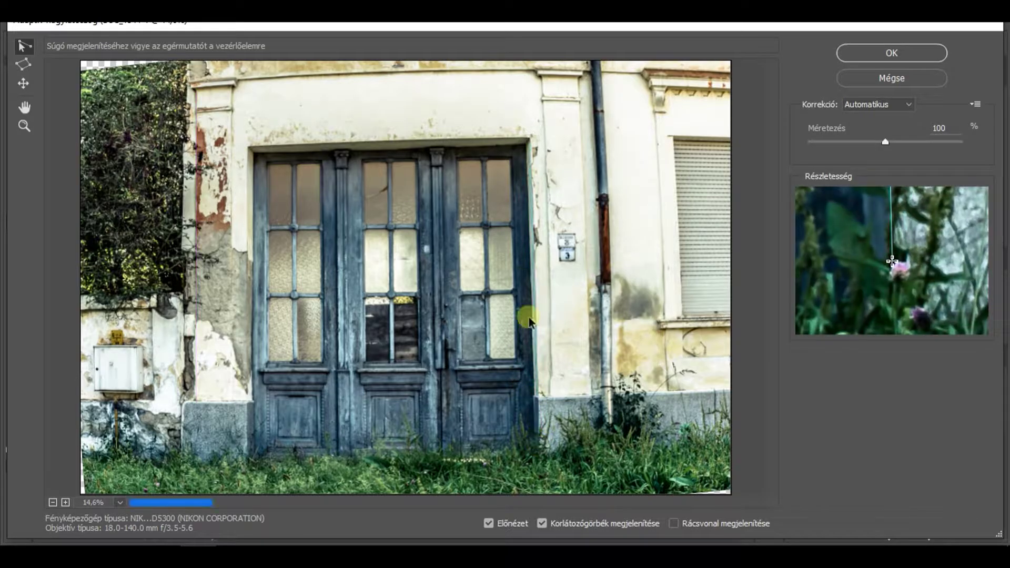
{"action": "right_click", "coordinate": [536, 233]}
{"action": "left_click", "coordinate": [559, 281]}
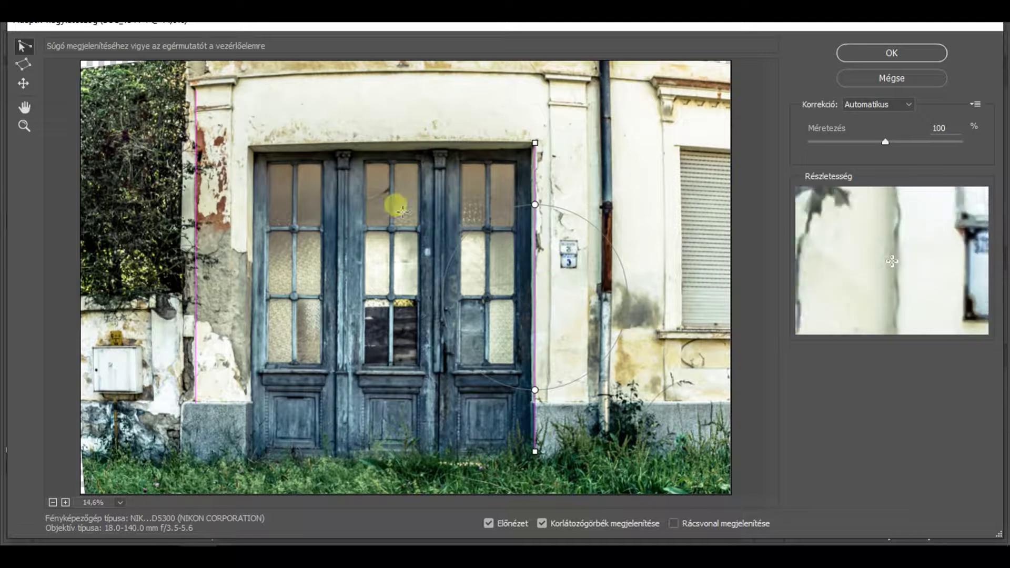
- Make the door's top edge horizontal and its left edge vertical, undoing a stray line
{"action": "left_click_drag", "start_coordinate": [249, 146], "coordinate": [535, 145]}
{"action": "right_click", "coordinate": [462, 140]}
{"action": "left_click", "coordinate": [508, 131]}
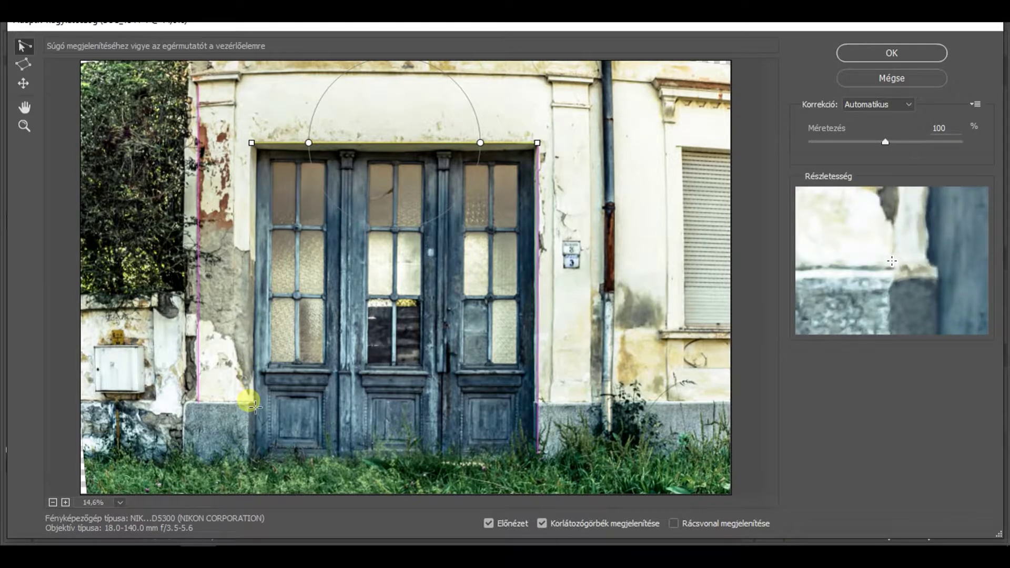
{"action": "left_click_drag", "start_coordinate": [255, 417], "coordinate": [247, 423]}
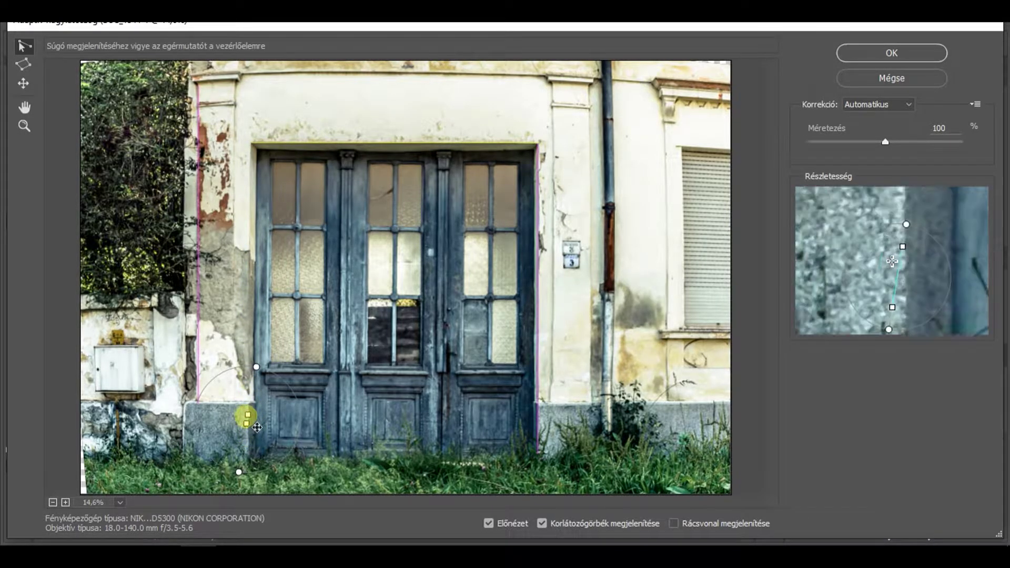
{"action": "key", "text": "ctrl+z"}
{"action": "left_click", "coordinate": [248, 453]}
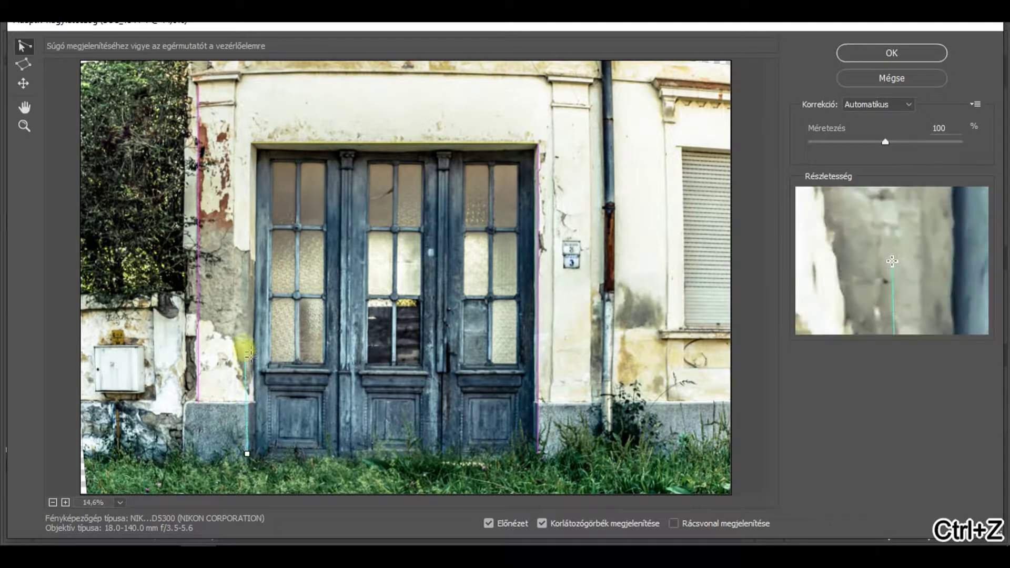
{"action": "left_click", "coordinate": [255, 151]}
{"action": "right_click", "coordinate": [251, 192]}
{"action": "left_click", "coordinate": [270, 195]}
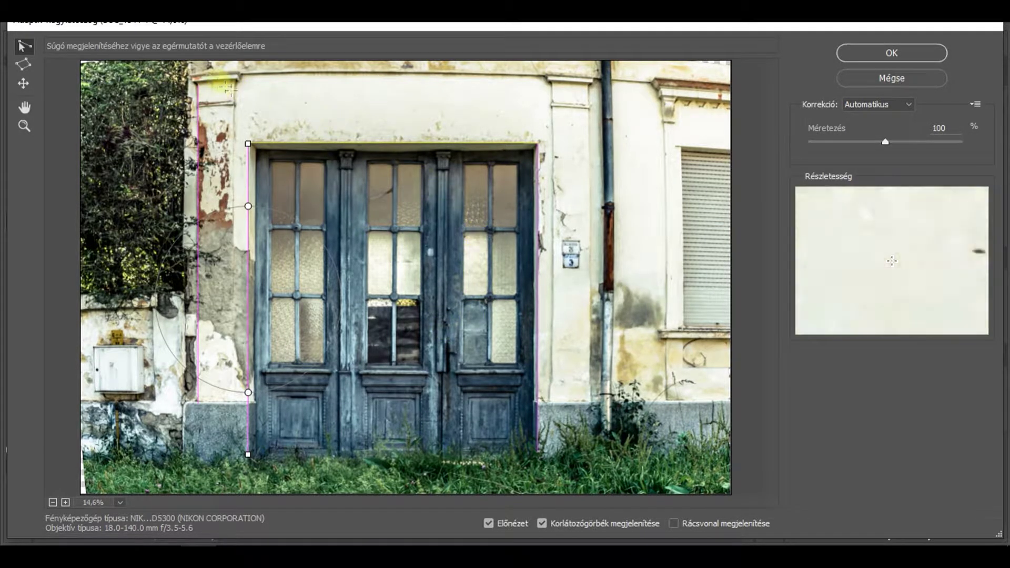
- Trace a constraint line along the top cornice, extending it further left
{"action": "mouse_move", "coordinate": [242, 75]}
{"action": "left_mouse_down"}
{"action": "mouse_move", "coordinate": [532, 77]}
{"action": "mouse_move", "coordinate": [652, 90]}
{"action": "mouse_move", "coordinate": [653, 79]}
{"action": "left_mouse_up"}
{"action": "left_click_drag", "start_coordinate": [251, 82], "coordinate": [199, 79]}
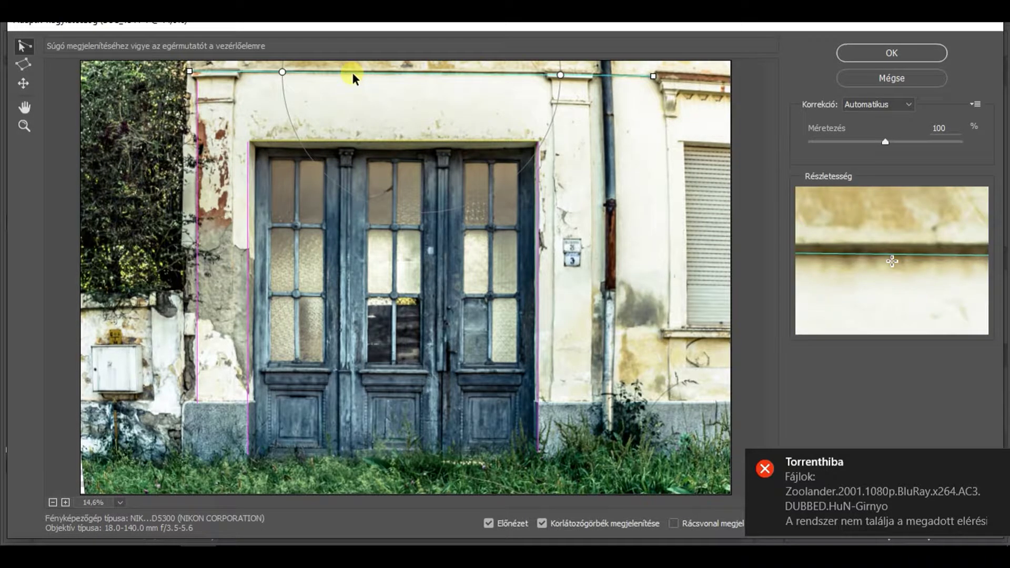
{"action": "right_click", "coordinate": [353, 78]}
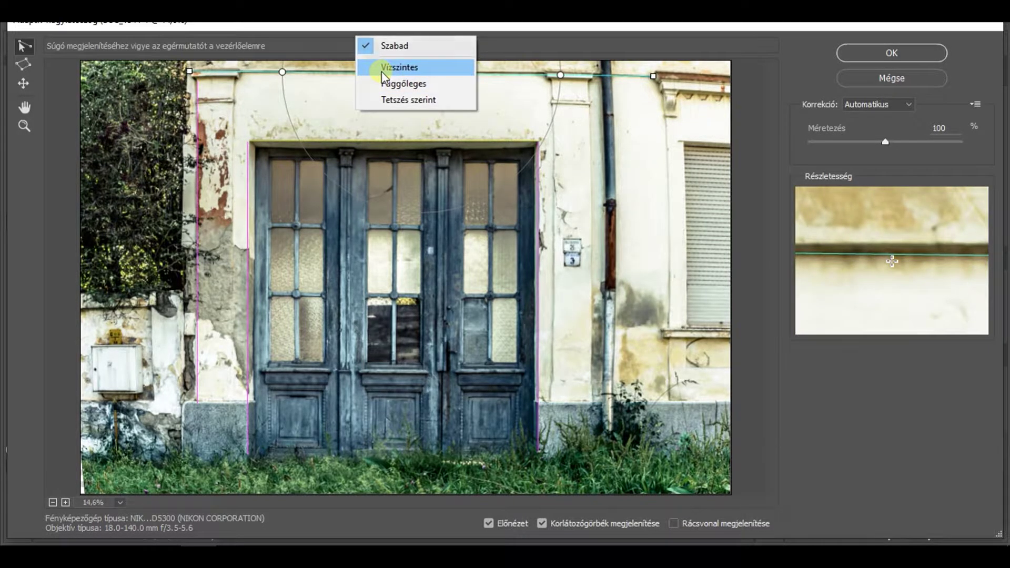
- Set the cornice line horizontal and constrain the pillar edge and right-hand wall vertical
{"action": "left_click", "coordinate": [370, 66]}
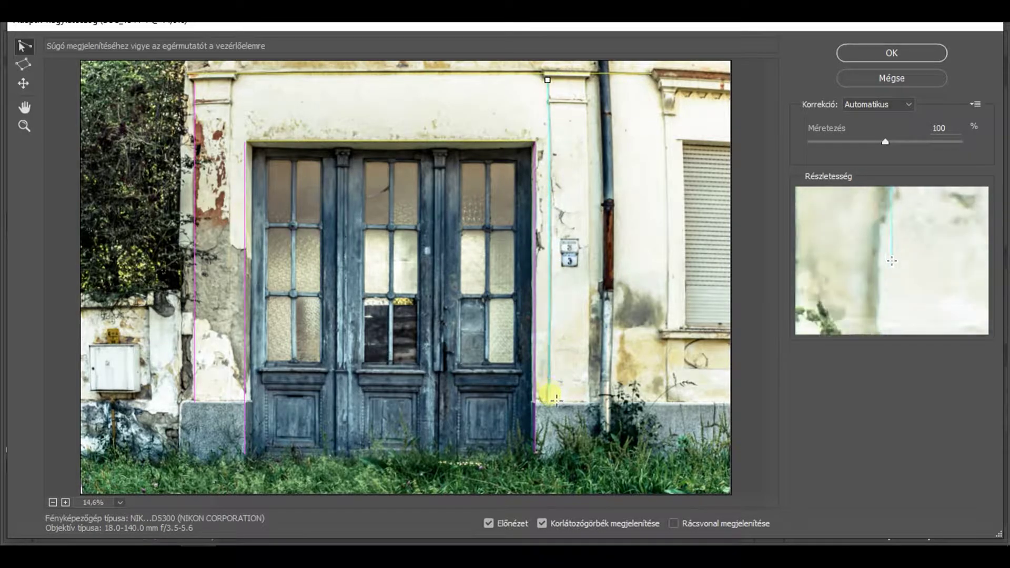
{"action": "left_click_drag", "start_coordinate": [549, 403], "coordinate": [550, 403]}
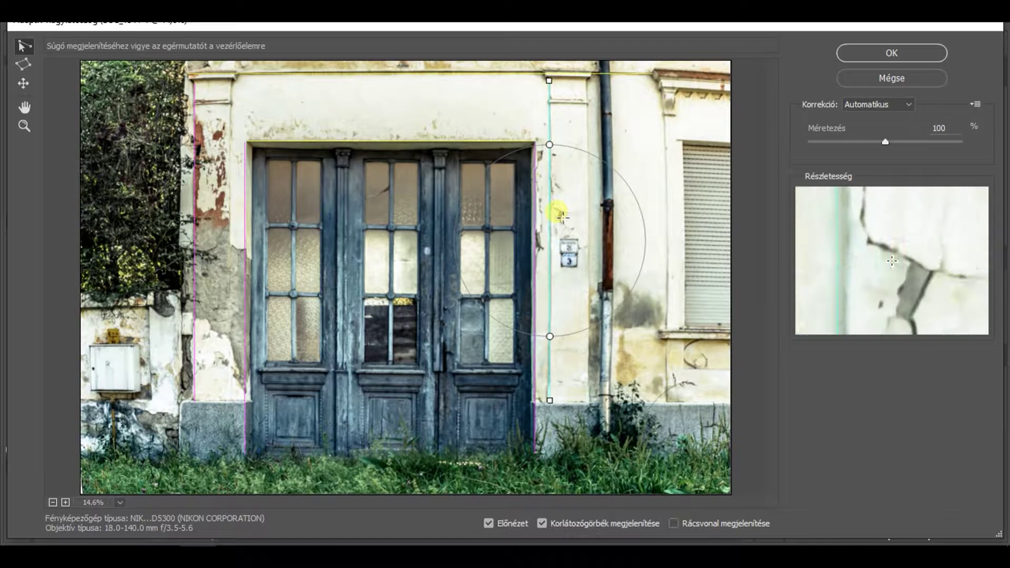
{"action": "right_click", "coordinate": [551, 210]}
{"action": "left_click", "coordinate": [597, 221]}
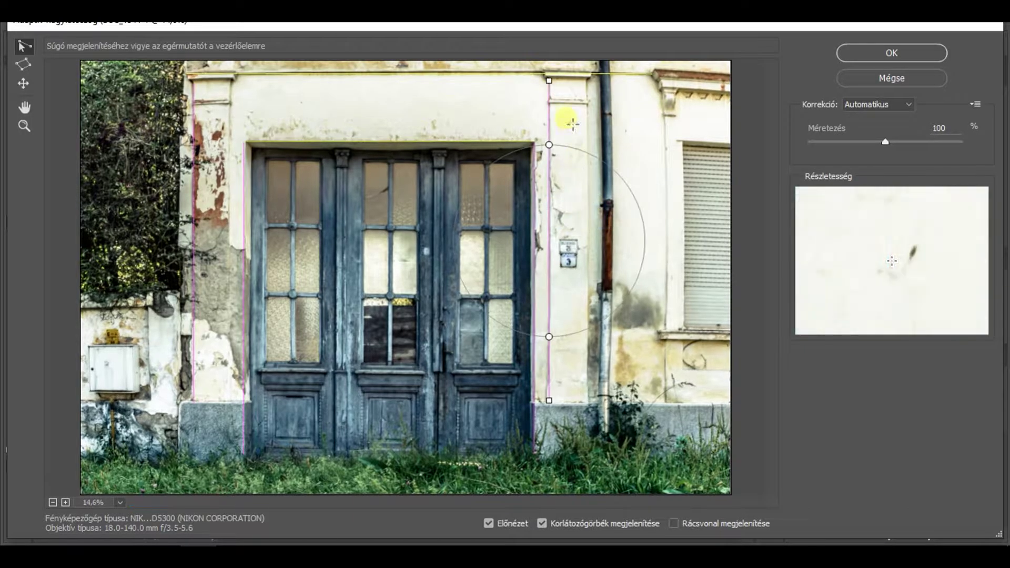
{"action": "mouse_move", "coordinate": [595, 88]}
{"action": "left_mouse_down"}
{"action": "mouse_move", "coordinate": [597, 392]}
{"action": "mouse_move", "coordinate": [588, 400]}
{"action": "left_mouse_up"}
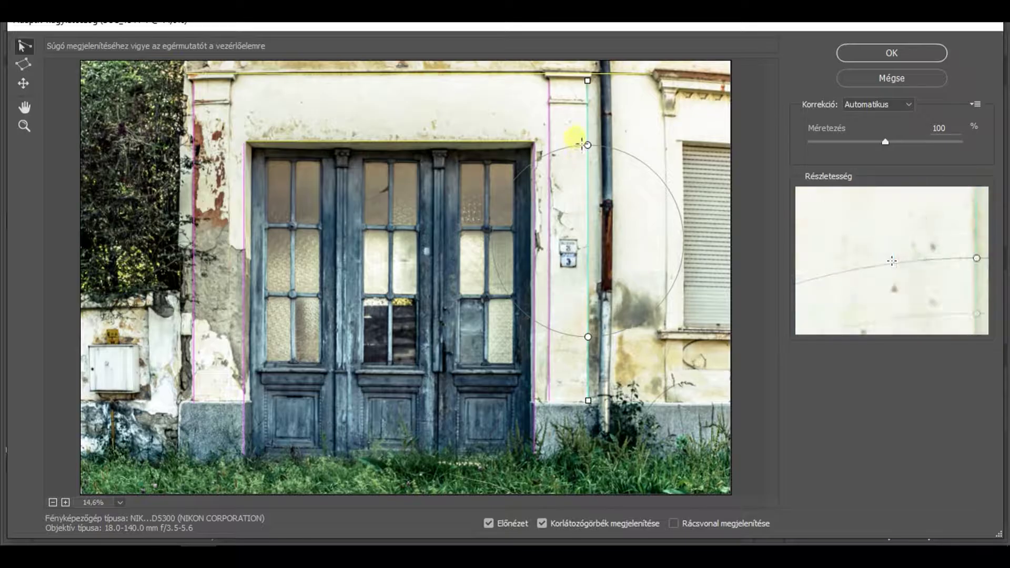
{"action": "right_click", "coordinate": [588, 127]}
{"action": "left_click", "coordinate": [621, 136]}
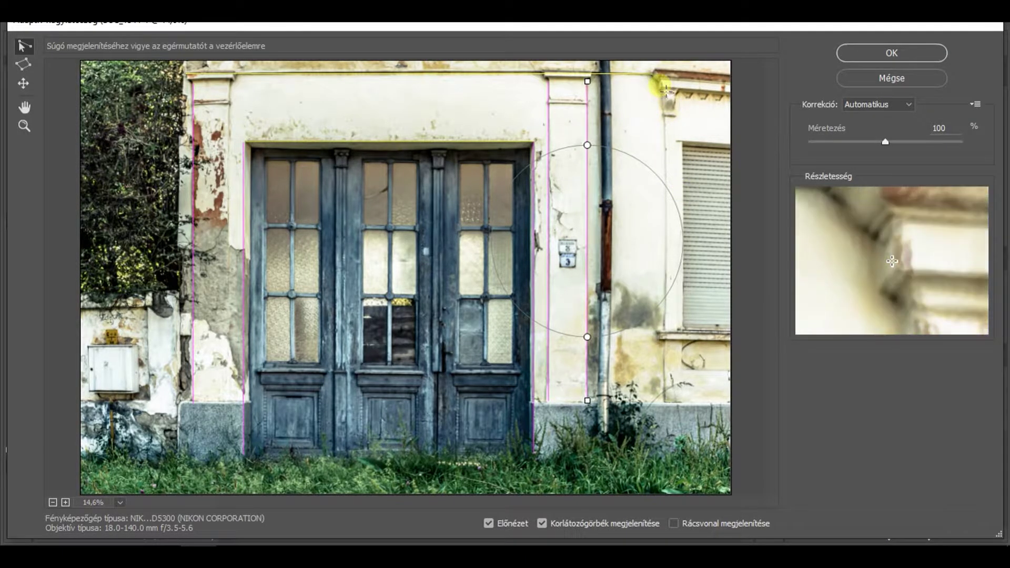
- Constrain the right building wall and the drainpipe vertical, then trace a line along the right wall base
{"action": "left_click_drag", "start_coordinate": [667, 90], "coordinate": [672, 364]}
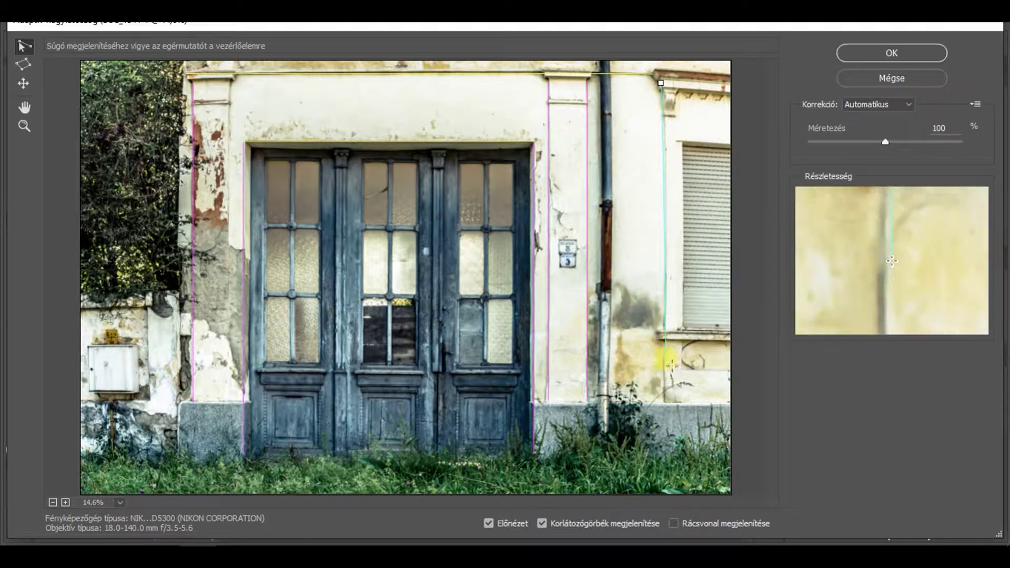
{"action": "left_click_drag", "start_coordinate": [670, 403], "coordinate": [666, 401]}
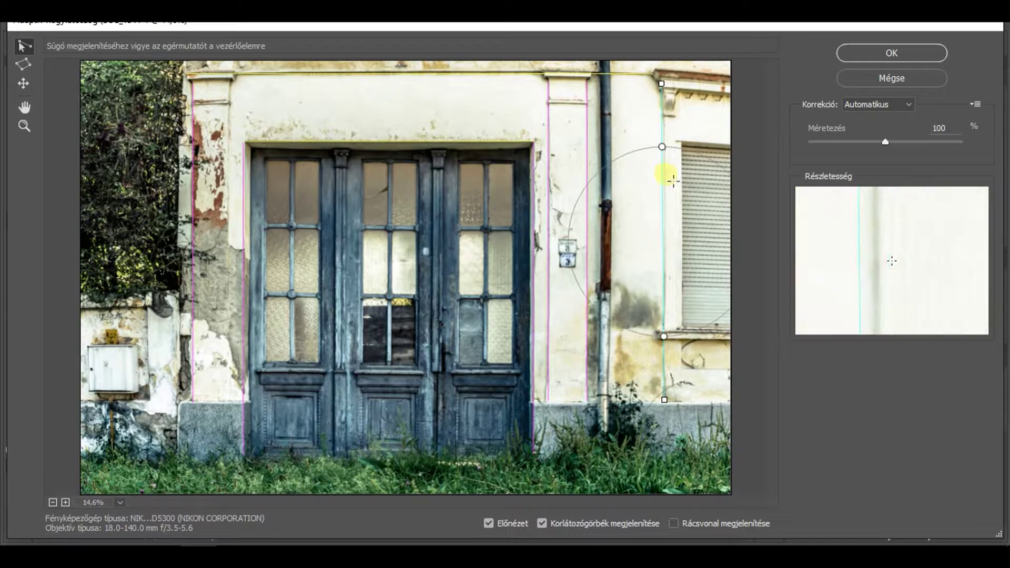
{"action": "right_click", "coordinate": [666, 141]}
{"action": "left_click", "coordinate": [688, 185]}
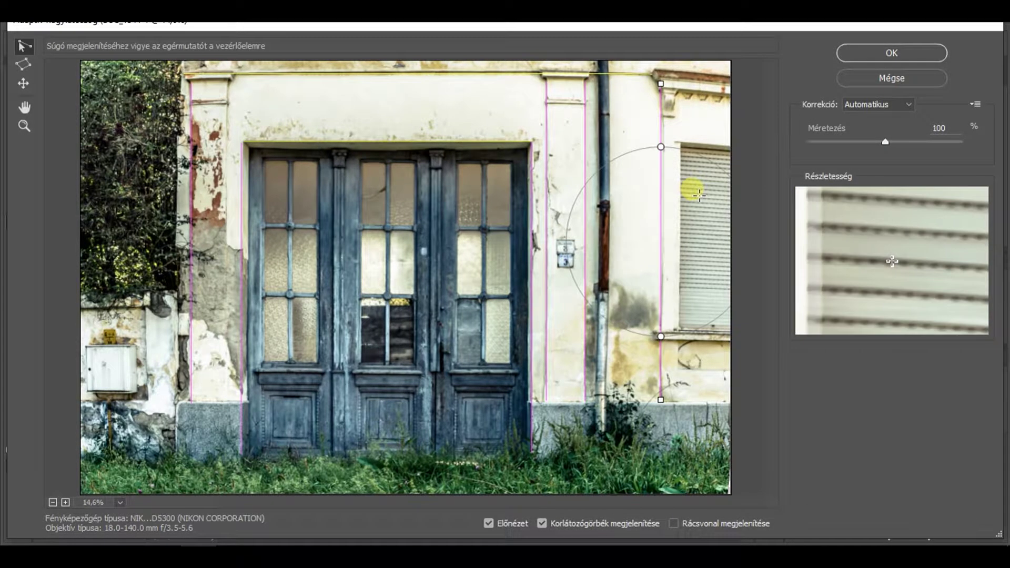
{"action": "left_click_drag", "start_coordinate": [605, 68], "coordinate": [594, 444]}
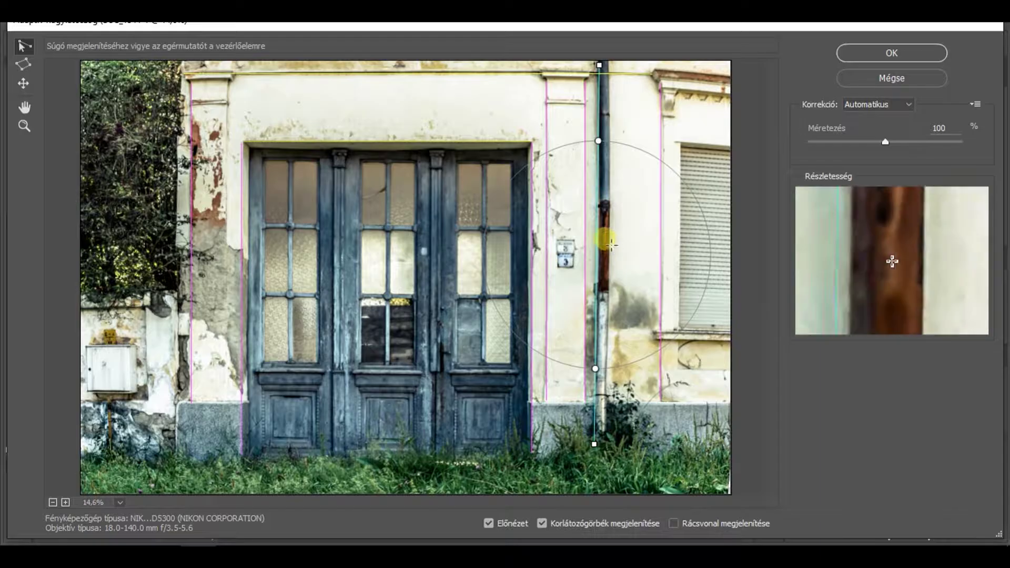
{"action": "right_click", "coordinate": [610, 244]}
{"action": "left_click", "coordinate": [624, 248]}
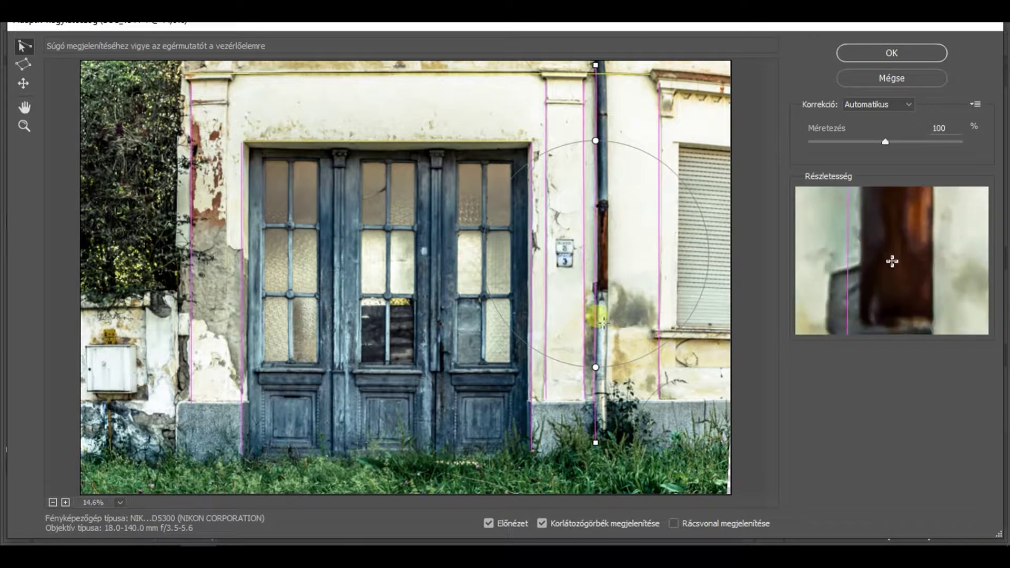
{"action": "left_click_drag", "start_coordinate": [535, 403], "coordinate": [732, 405]}
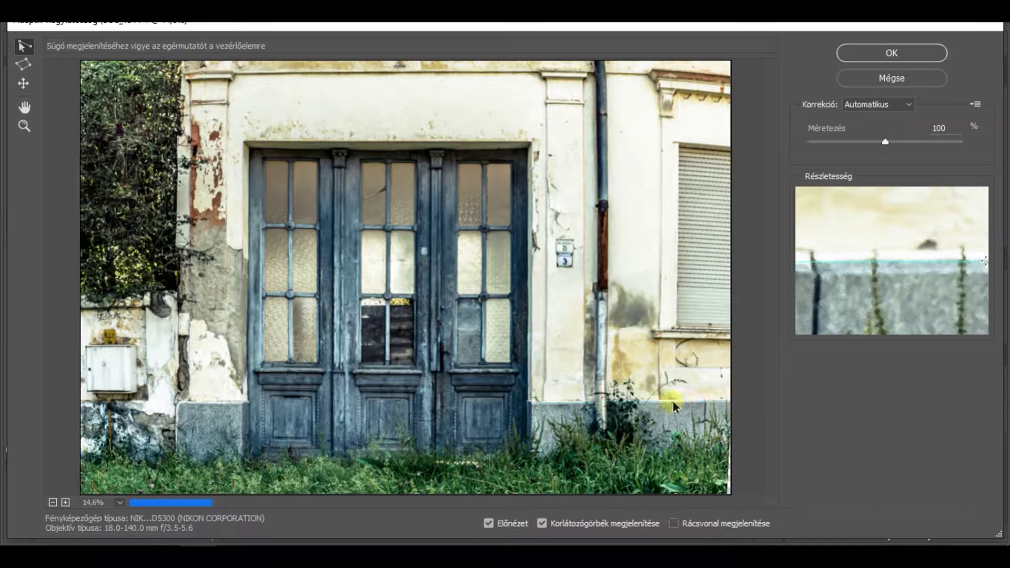
{"action": "right_click", "coordinate": [657, 403]}
- Make the right and left wall base lines and the white box top horizontal
{"action": "left_click", "coordinate": [694, 396]}
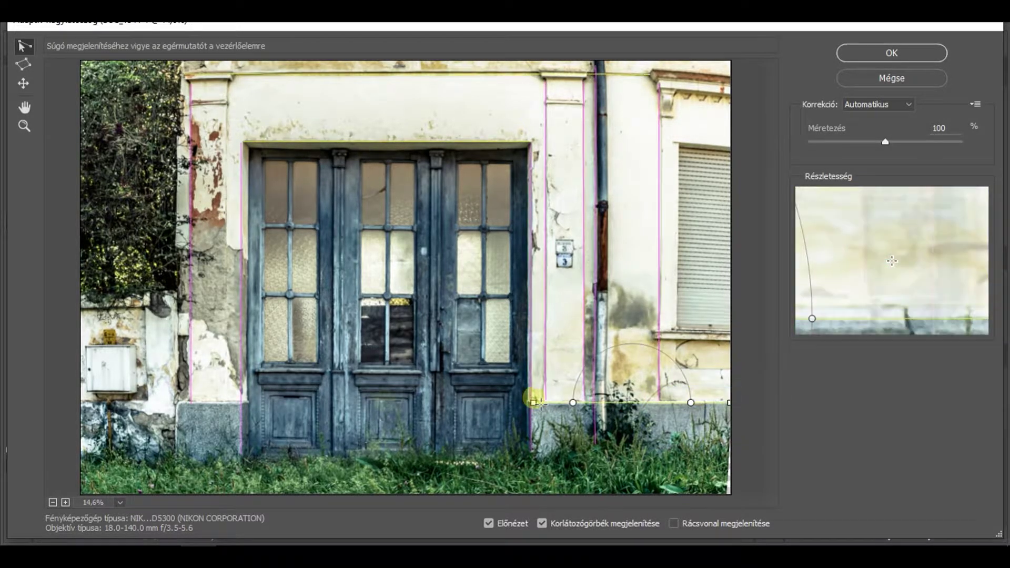
{"action": "left_click_drag", "start_coordinate": [253, 407], "coordinate": [86, 407]}
{"action": "right_click", "coordinate": [153, 406]}
{"action": "right_click", "coordinate": [135, 409]}
{"action": "left_click", "coordinate": [157, 398]}
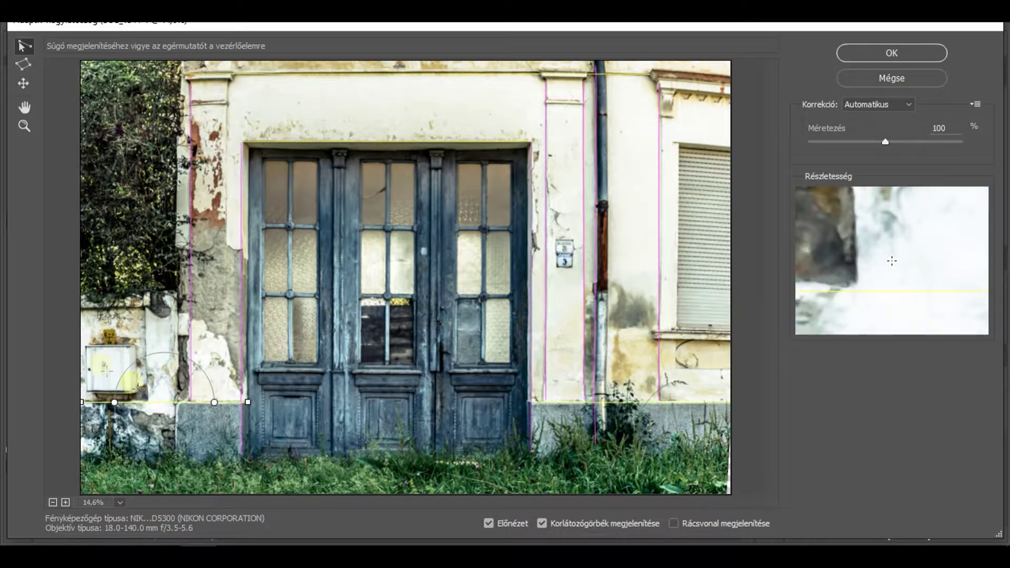
{"action": "left_click_drag", "start_coordinate": [85, 347], "coordinate": [124, 347]}
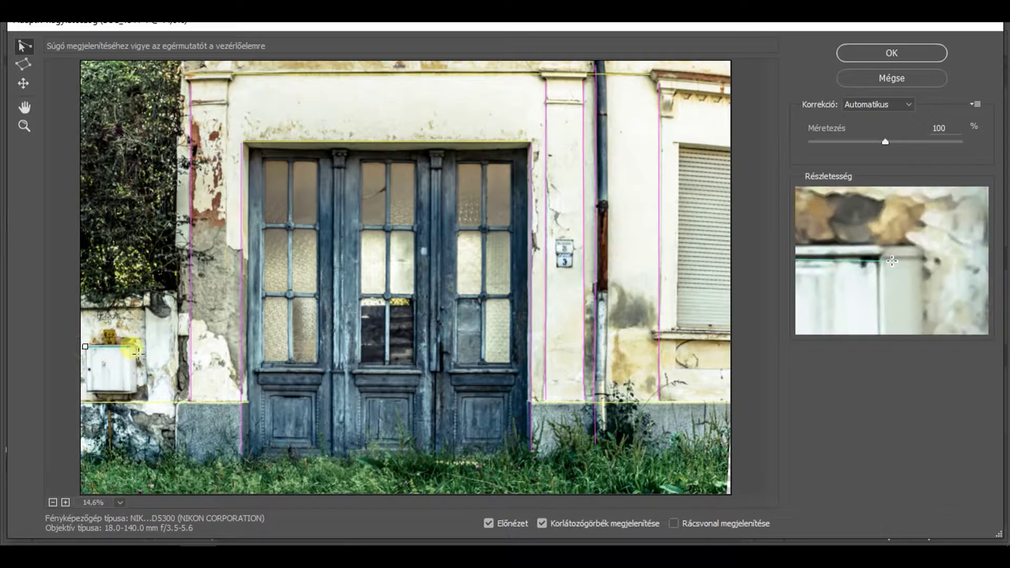
{"action": "right_click", "coordinate": [124, 349]}
{"action": "left_click", "coordinate": [158, 339]}
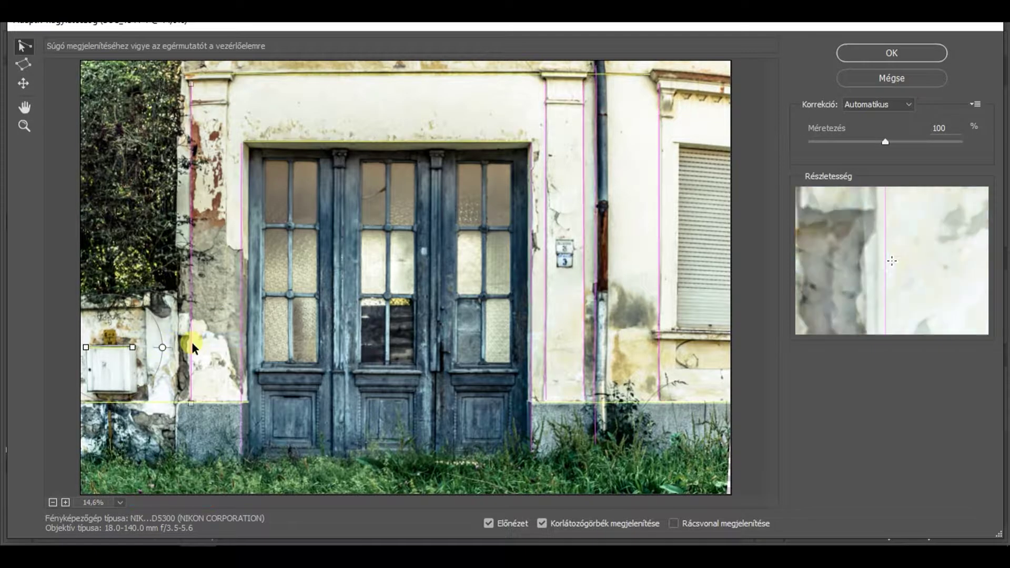
- Level the left wall ledge and make the left wall edge vertical
{"action": "left_click_drag", "start_coordinate": [82, 308], "coordinate": [150, 311]}
{"action": "right_click", "coordinate": [150, 311]}
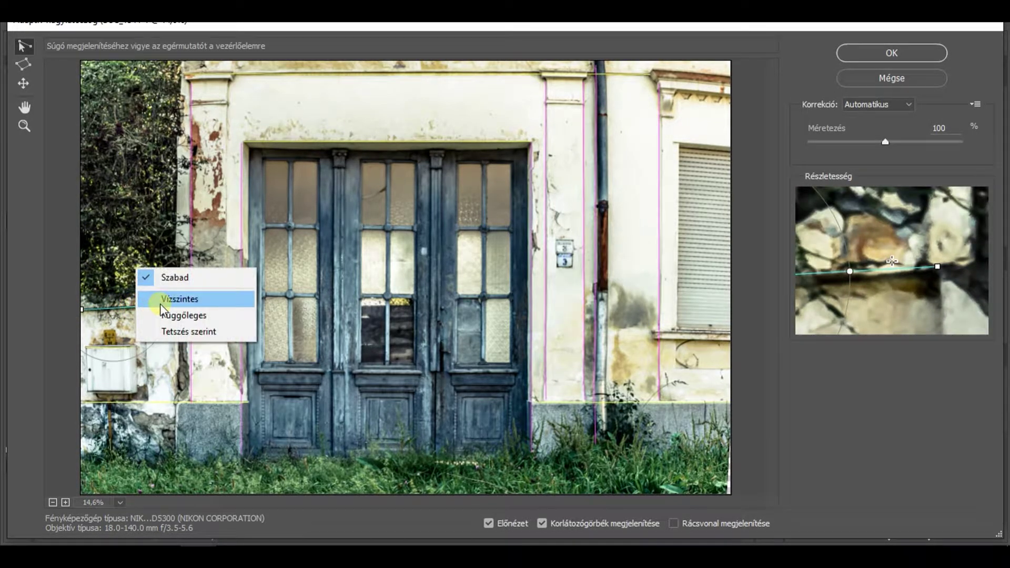
{"action": "left_click", "coordinate": [168, 295]}
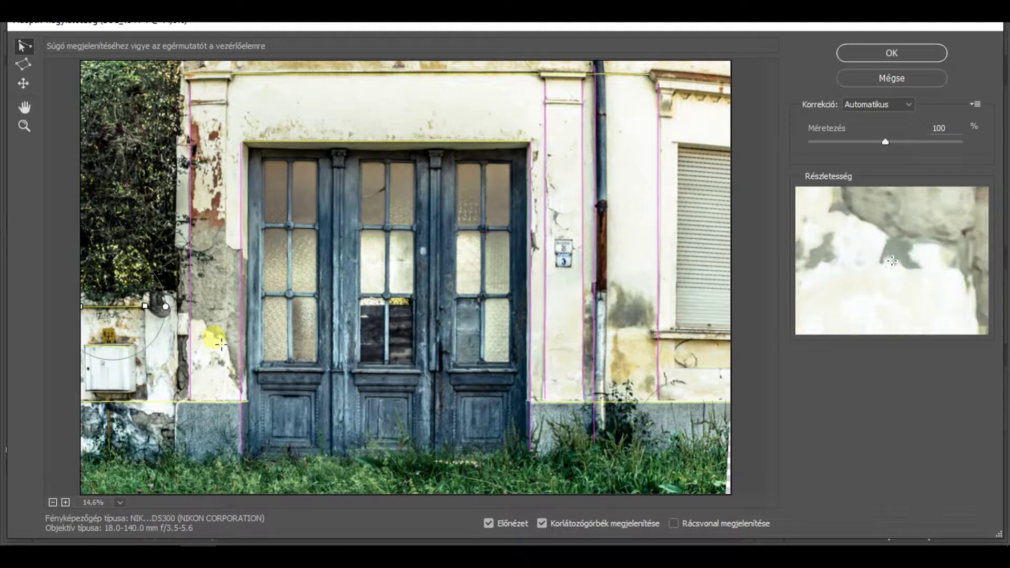
{"action": "left_click_drag", "start_coordinate": [227, 83], "coordinate": [227, 366]}
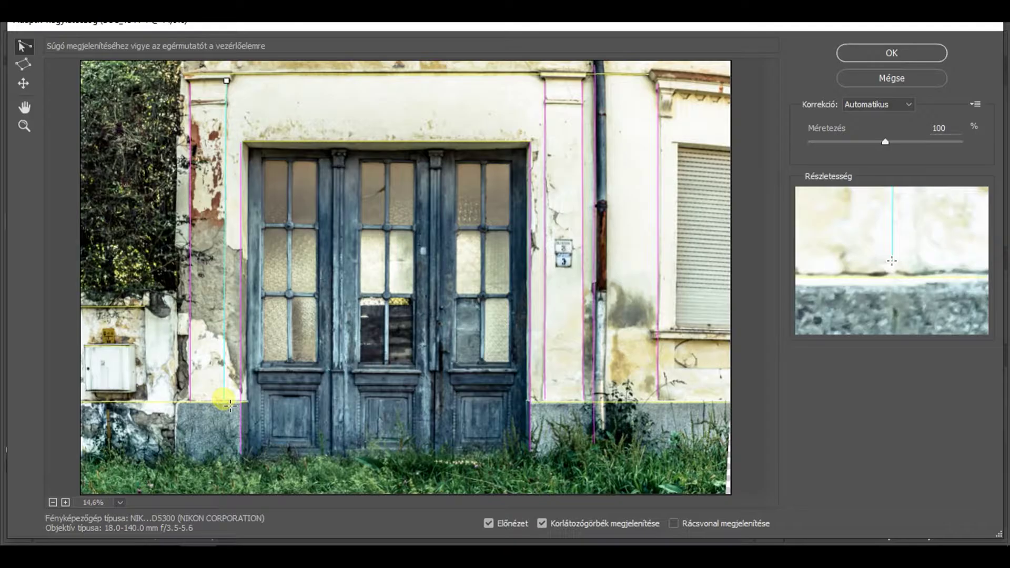
{"action": "left_click_drag", "start_coordinate": [226, 374], "coordinate": [223, 401]}
{"action": "right_click", "coordinate": [227, 230]}
{"action": "left_click", "coordinate": [278, 234]}
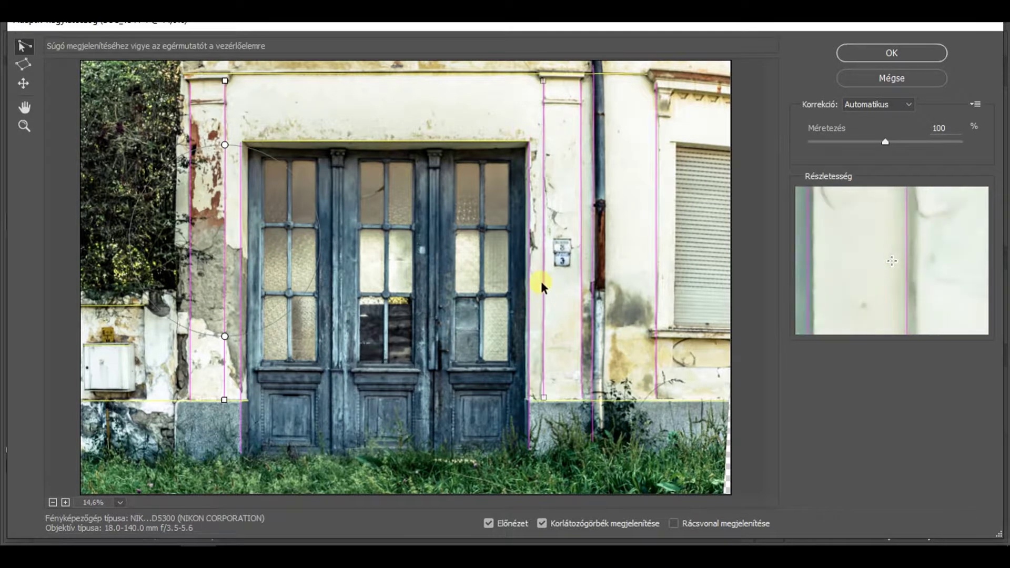
- Make a line across the door panels horizontal and trace one down the doors' centre seam
{"action": "left_click_drag", "start_coordinate": [255, 371], "coordinate": [514, 371]}
{"action": "right_click", "coordinate": [475, 370]}
{"action": "left_click", "coordinate": [498, 366]}
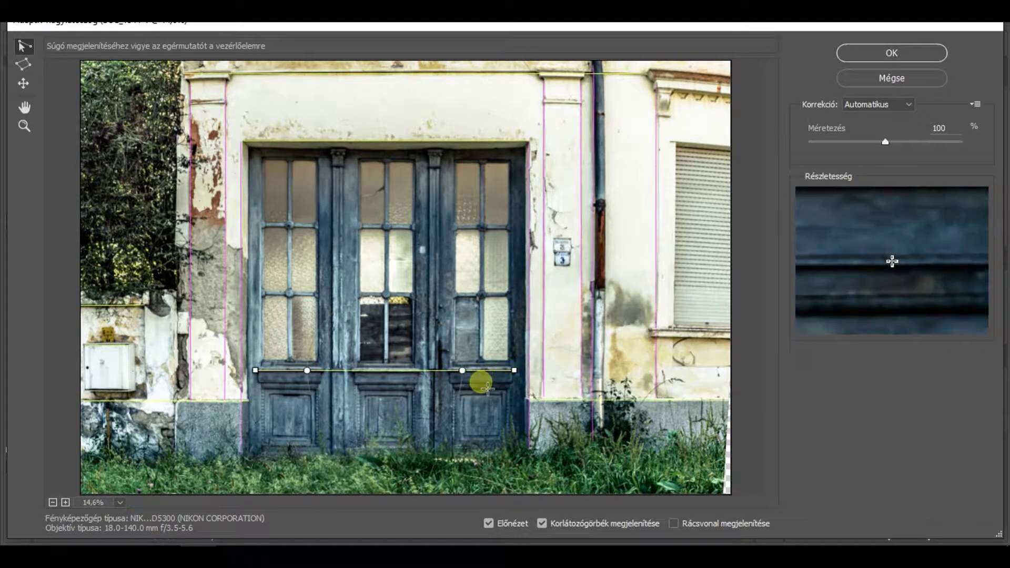
{"action": "left_click_drag", "start_coordinate": [429, 159], "coordinate": [428, 455]}
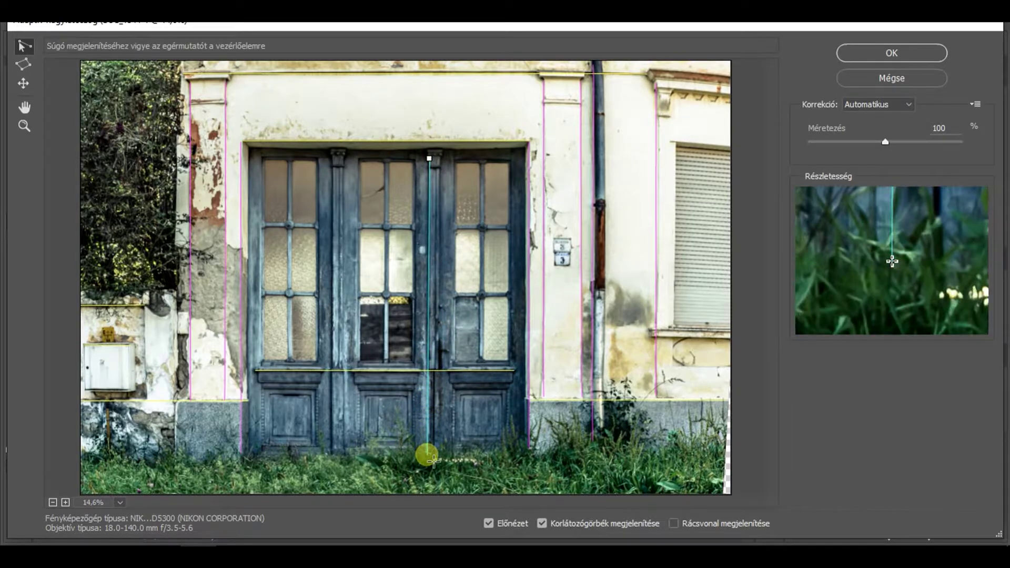
{"action": "right_click", "coordinate": [430, 245]}
- Make the doors' centre line and the left door frame vertical
{"action": "left_click", "coordinate": [421, 253]}
{"action": "left_click_drag", "start_coordinate": [411, 249], "coordinate": [429, 247]}
{"action": "right_click", "coordinate": [429, 246]}
{"action": "left_click", "coordinate": [463, 259]}
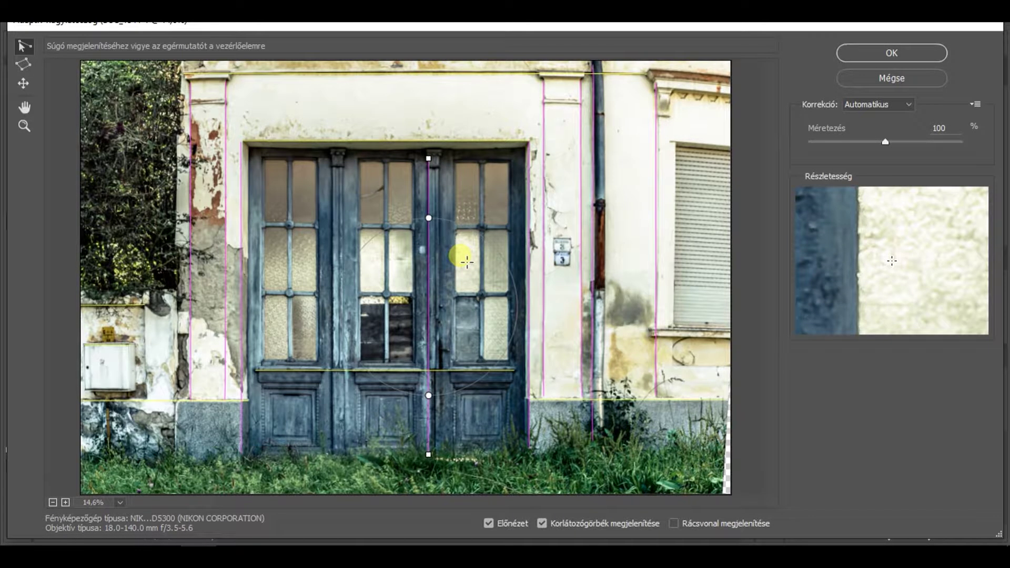
{"action": "left_click_drag", "start_coordinate": [331, 157], "coordinate": [337, 458]}
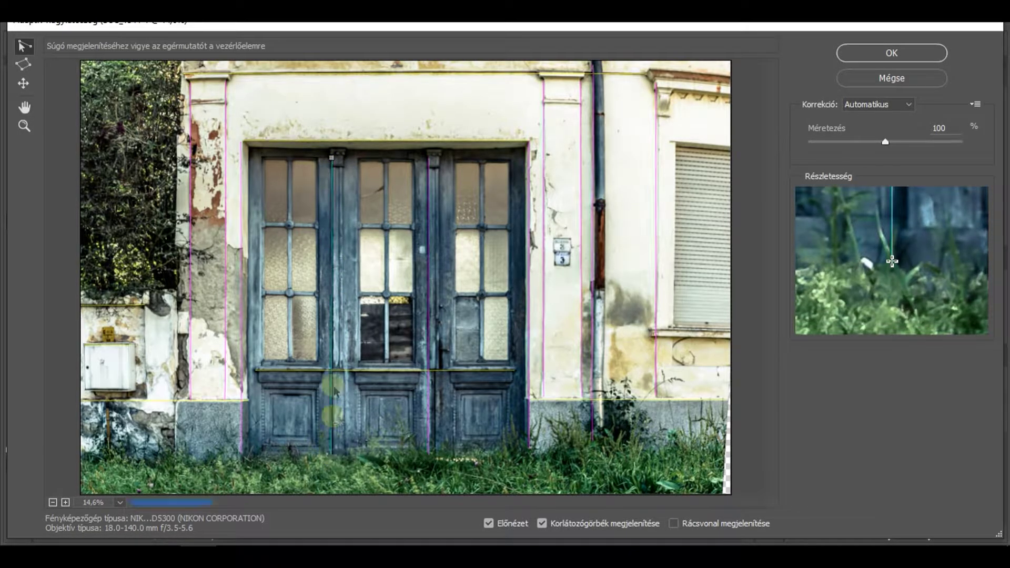
{"action": "right_click", "coordinate": [333, 229]}
{"action": "left_click", "coordinate": [378, 275]}
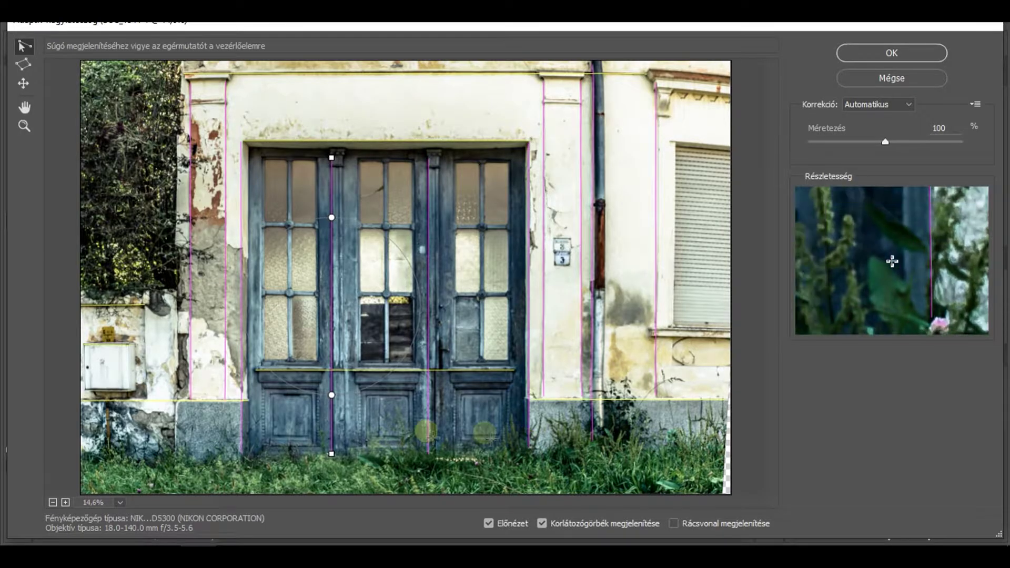
- Add a second horizontal constraint across the lower door panels
{"action": "left_click", "coordinate": [275, 392]}
{"action": "left_click_drag", "start_coordinate": [275, 393], "coordinate": [509, 392]}
{"action": "right_click", "coordinate": [467, 387]}
{"action": "left_click", "coordinate": [506, 383]}
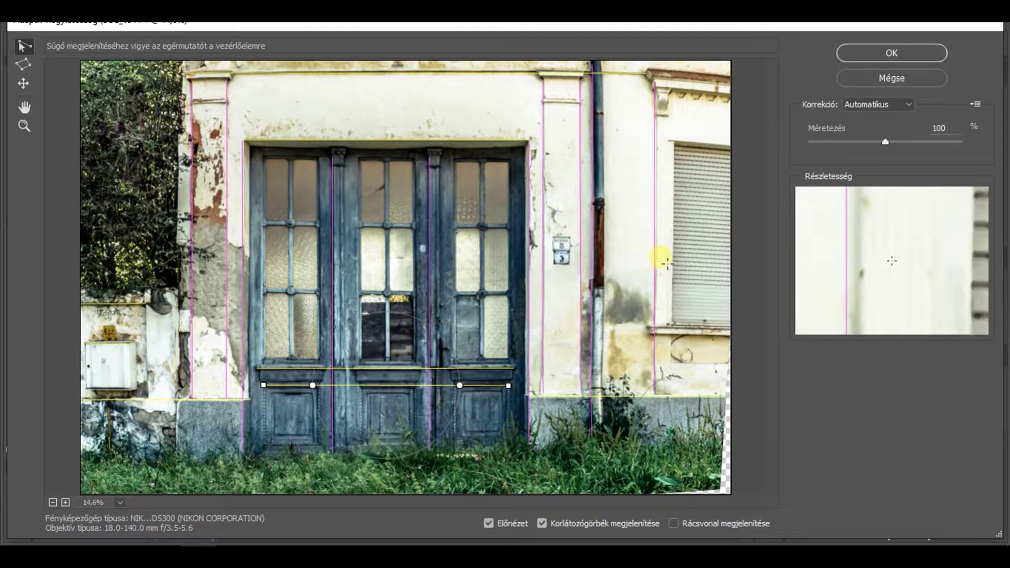
- Make the right-hand window's top and sill lines horizontal
{"action": "left_click_drag", "start_coordinate": [675, 140], "coordinate": [718, 142]}
{"action": "right_click", "coordinate": [718, 142]}
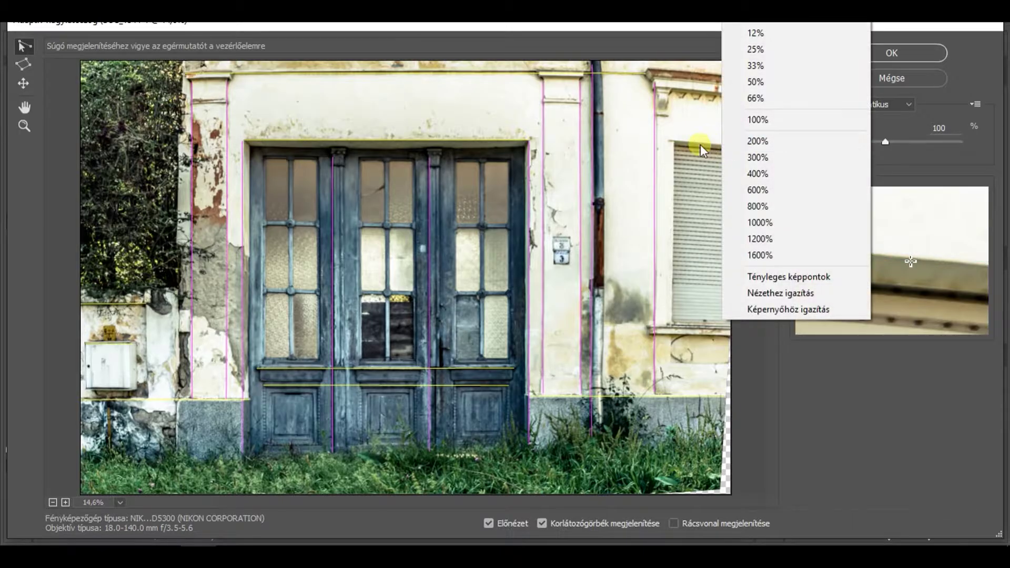
{"action": "left_click", "coordinate": [682, 146]}
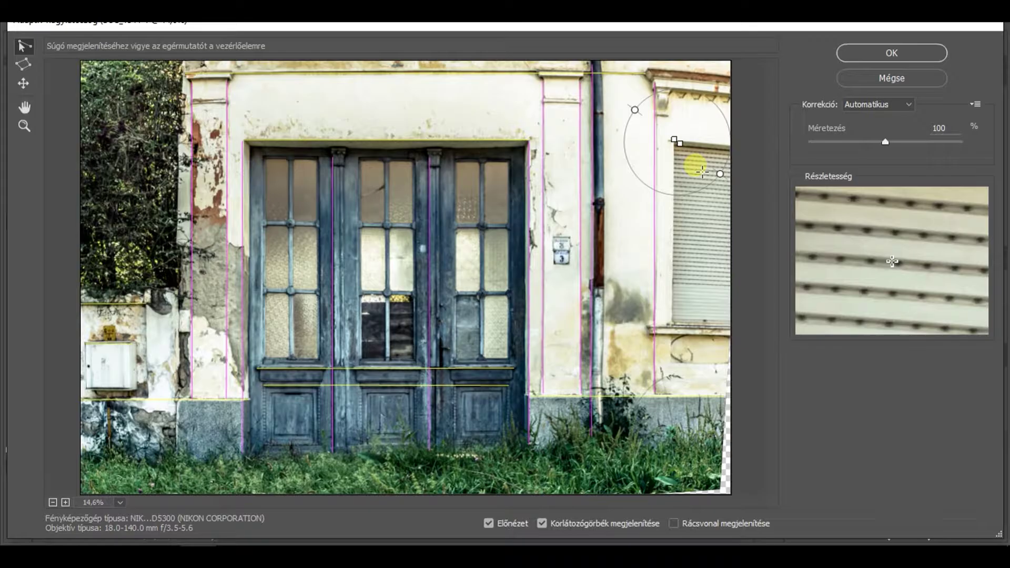
{"action": "mouse_move", "coordinate": [702, 171]}
{"action": "left_mouse_down"}
{"action": "mouse_move", "coordinate": [683, 148]}
{"action": "mouse_move", "coordinate": [730, 145]}
{"action": "left_mouse_up"}
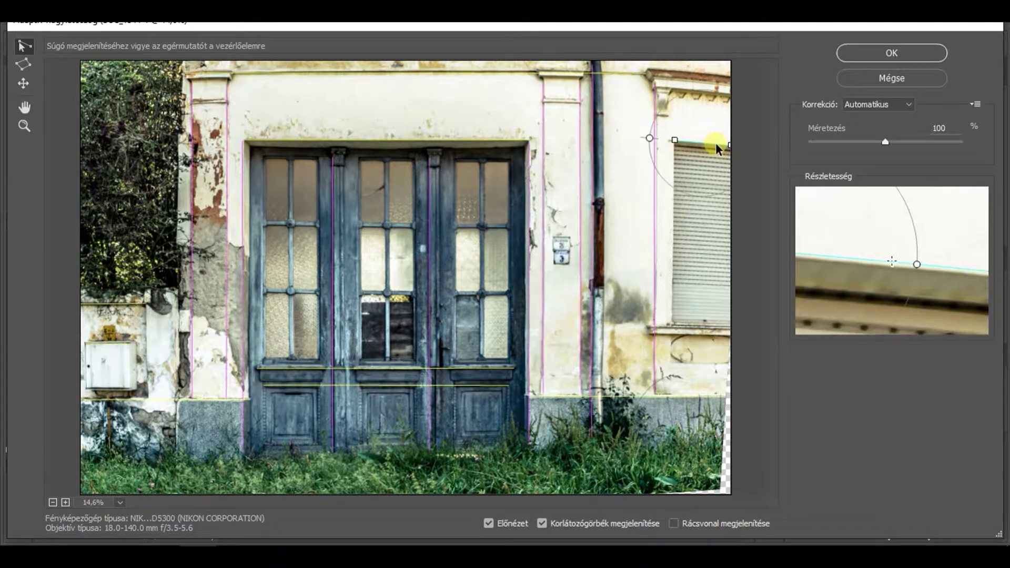
{"action": "right_click", "coordinate": [716, 143]}
{"action": "left_click", "coordinate": [737, 135]}
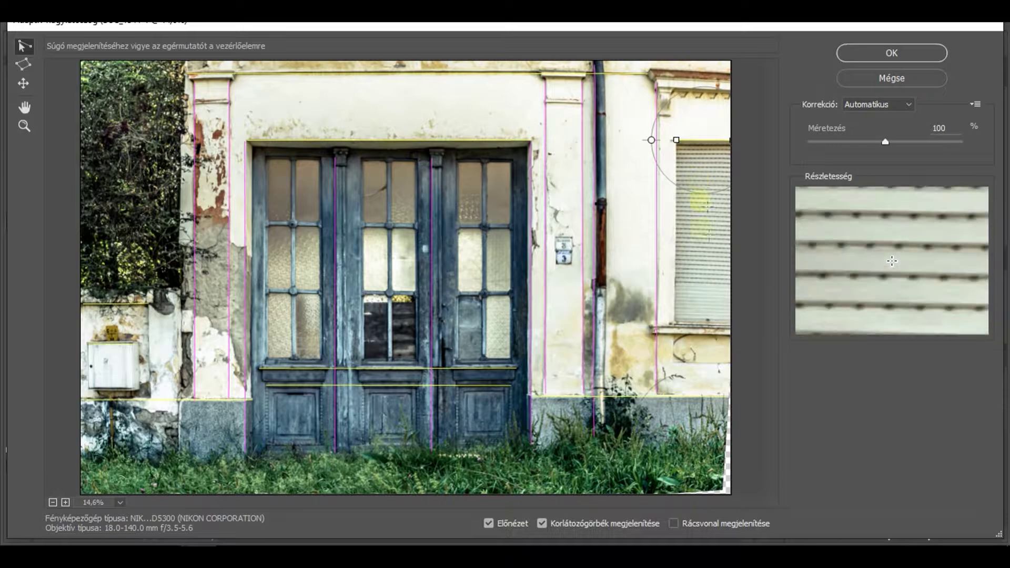
{"action": "mouse_move", "coordinate": [651, 326]}
{"action": "left_mouse_down"}
{"action": "mouse_move", "coordinate": [739, 332]}
{"action": "mouse_move", "coordinate": [707, 327]}
{"action": "mouse_move", "coordinate": [731, 329]}
{"action": "left_mouse_up"}
{"action": "right_click", "coordinate": [721, 329]}
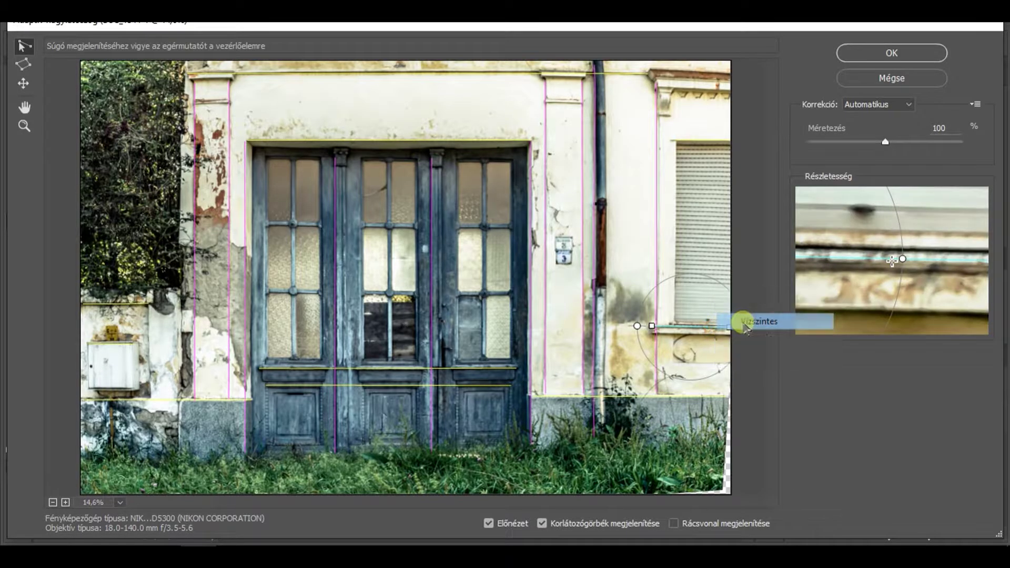
{"action": "left_click", "coordinate": [740, 320]}
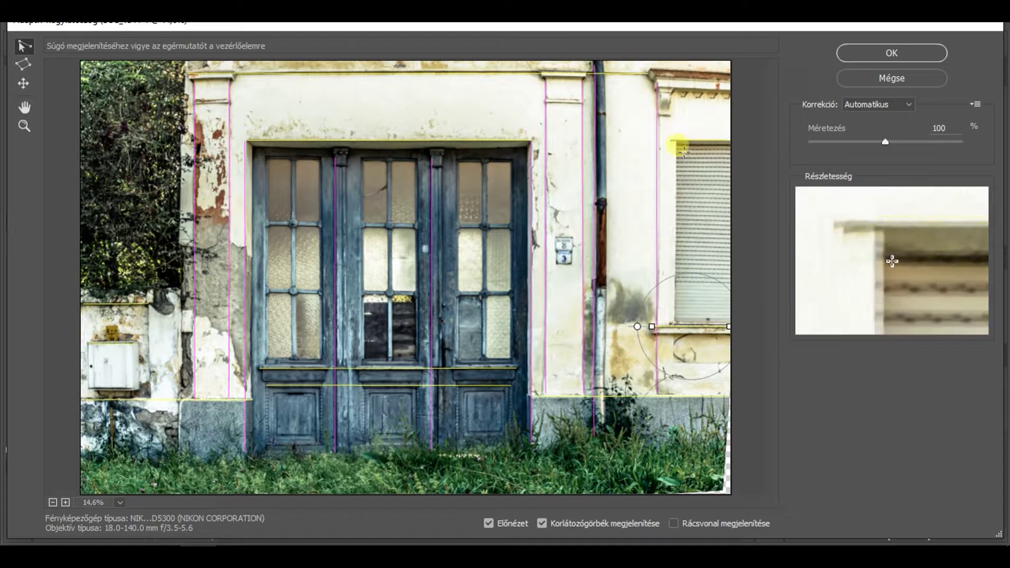
- Make the shutter's left edge vertical and add a short constraint along the cornice above the window
{"action": "left_click_drag", "start_coordinate": [675, 322], "coordinate": [676, 143]}
{"action": "right_click", "coordinate": [681, 213]}
{"action": "left_click", "coordinate": [708, 216]}
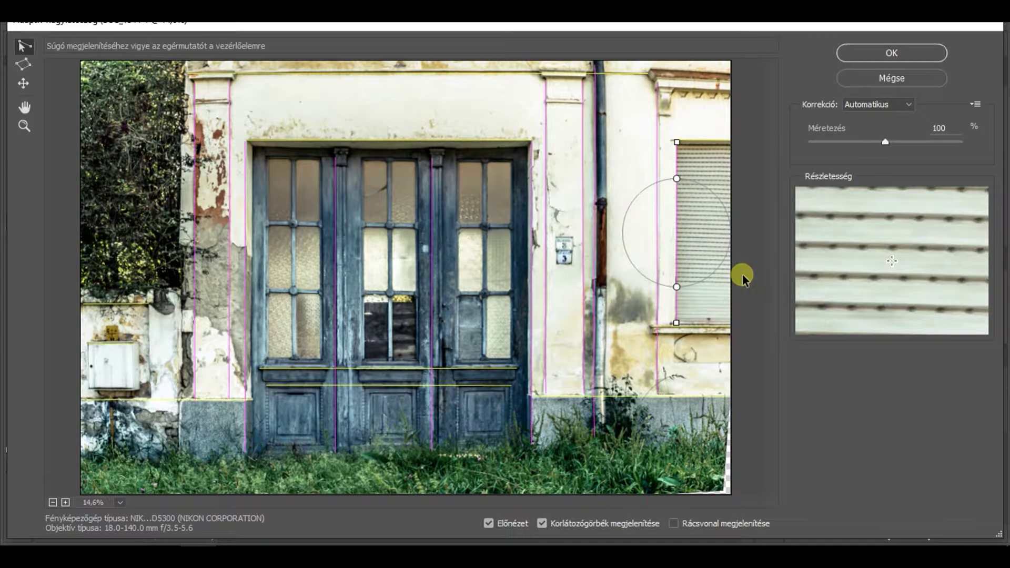
{"action": "left_click_drag", "start_coordinate": [662, 87], "coordinate": [729, 91]}
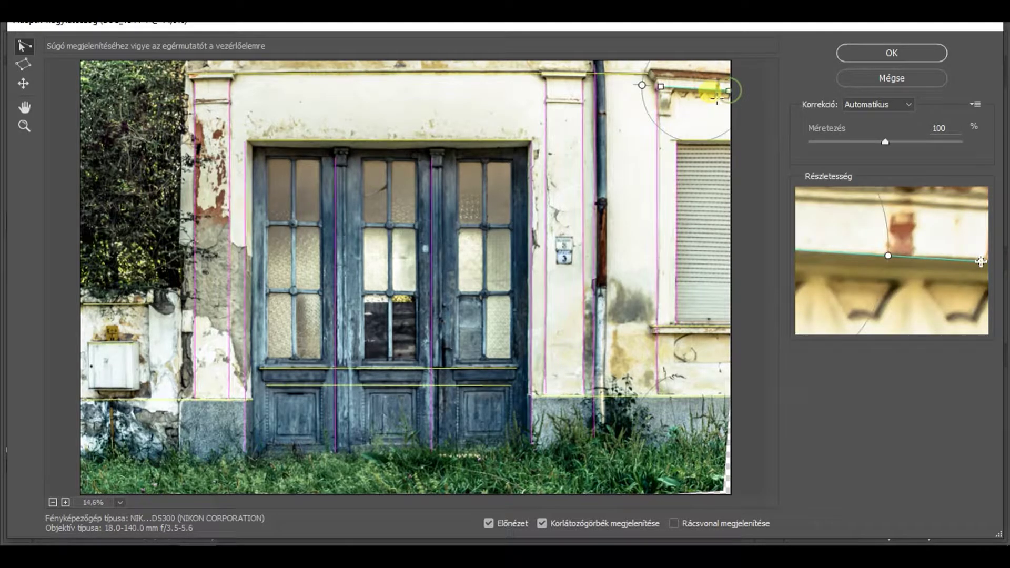
{"action": "right_click", "coordinate": [712, 96]}
{"action": "left_click", "coordinate": [678, 87]}
{"action": "right_click", "coordinate": [679, 87]}
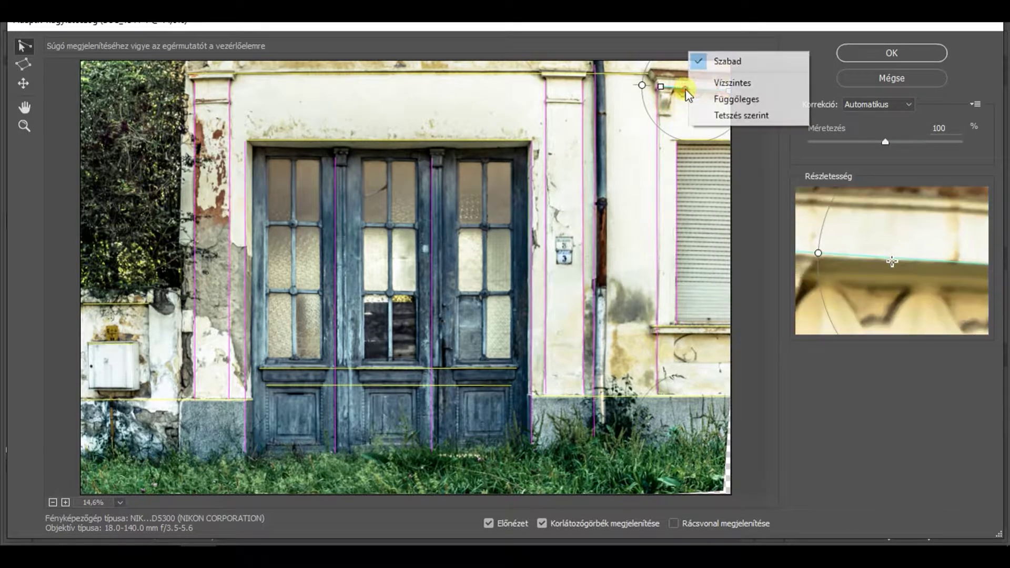
{"action": "left_click", "coordinate": [716, 99]}
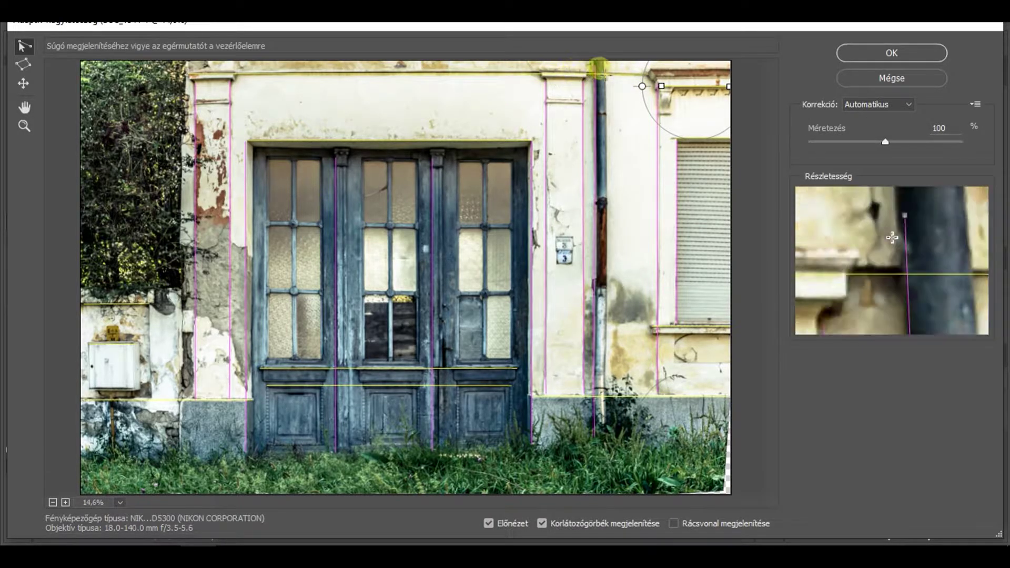
- Adjust the top constraint line's ends and draw a new horizontal cornice constraint
{"action": "left_click_drag", "start_coordinate": [659, 84], "coordinate": [554, 82]}
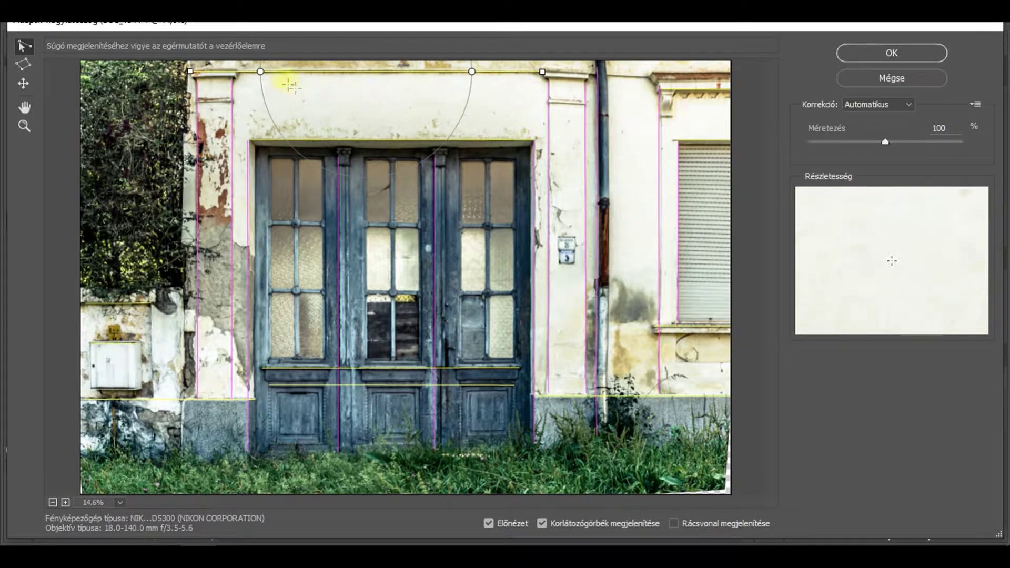
{"action": "left_click_drag", "start_coordinate": [190, 71], "coordinate": [238, 72]}
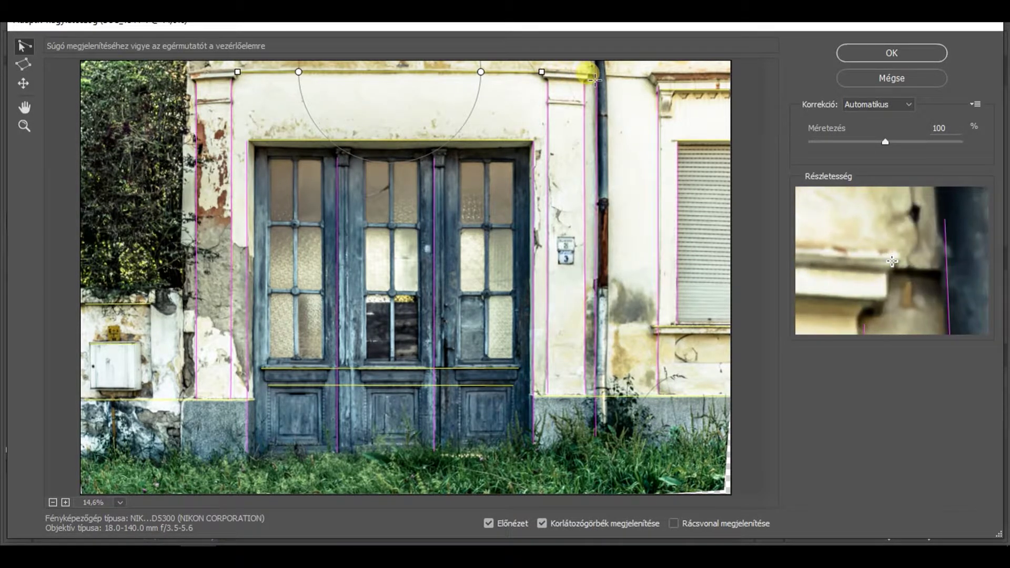
{"action": "left_click_drag", "start_coordinate": [588, 74], "coordinate": [555, 77]}
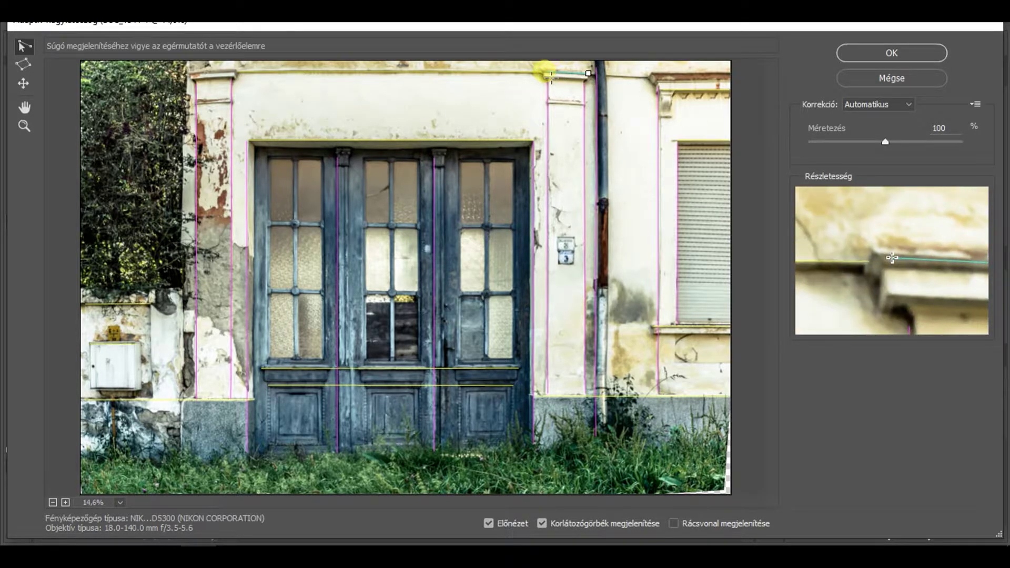
{"action": "left_click_drag", "start_coordinate": [549, 76], "coordinate": [548, 74]}
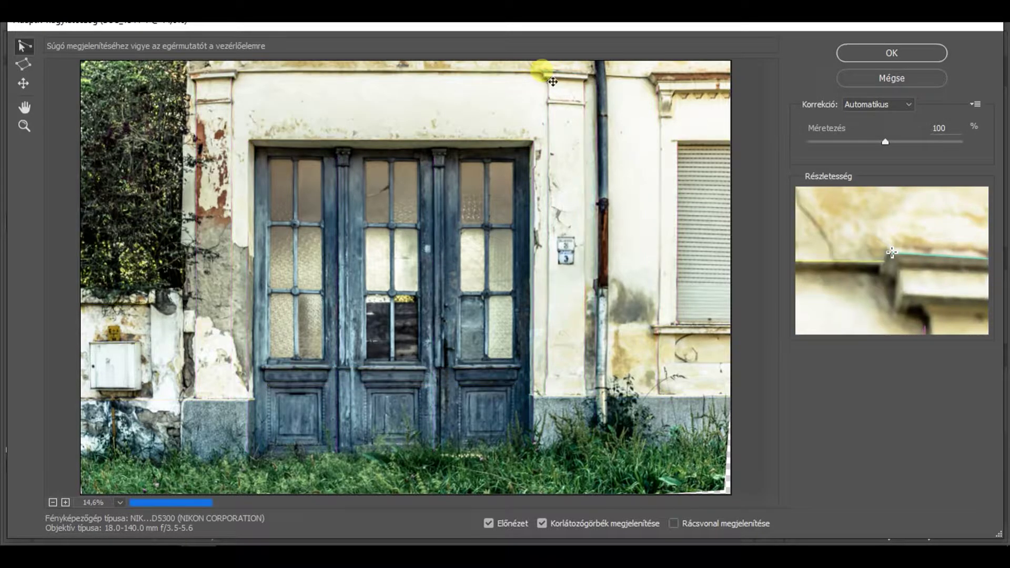
{"action": "right_click", "coordinate": [548, 73]}
{"action": "left_click", "coordinate": [587, 67]}
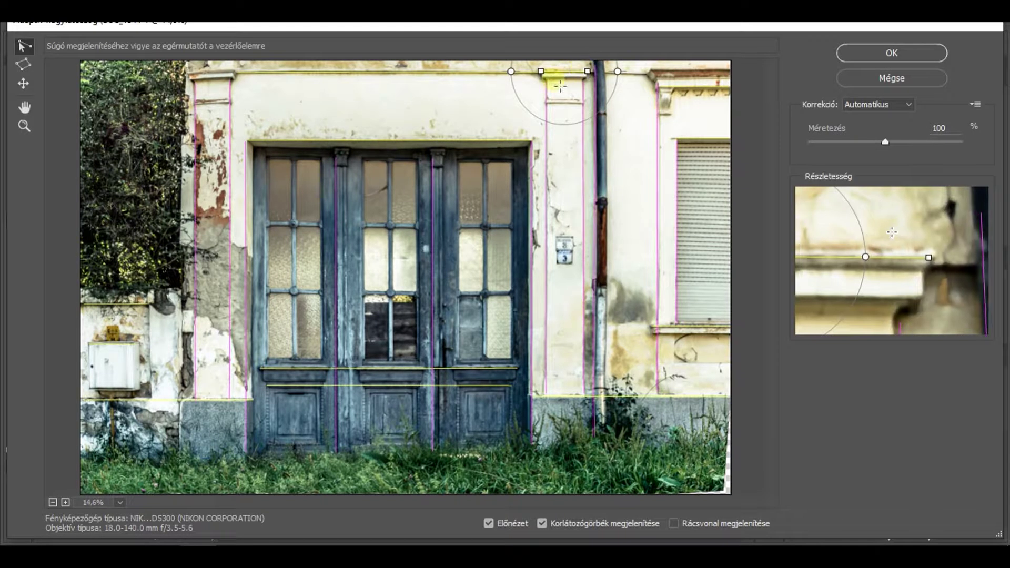
- Add horizontal constraints on the top-left and drainpipe cornices, then apply the Adaptive Wide Angle correction
{"action": "left_click_drag", "start_coordinate": [190, 75], "coordinate": [239, 77]}
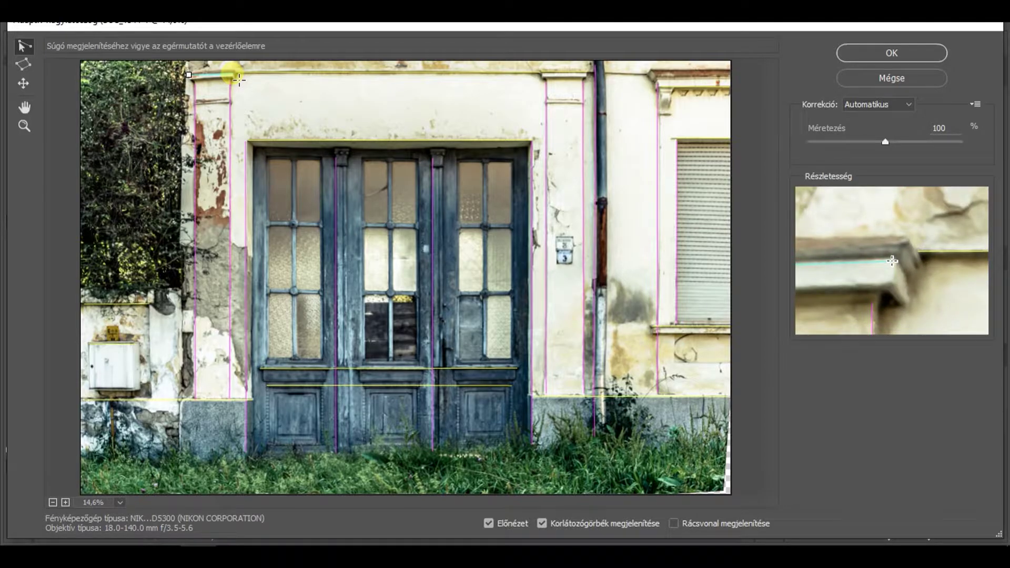
{"action": "left_click_drag", "start_coordinate": [240, 77], "coordinate": [240, 78]}
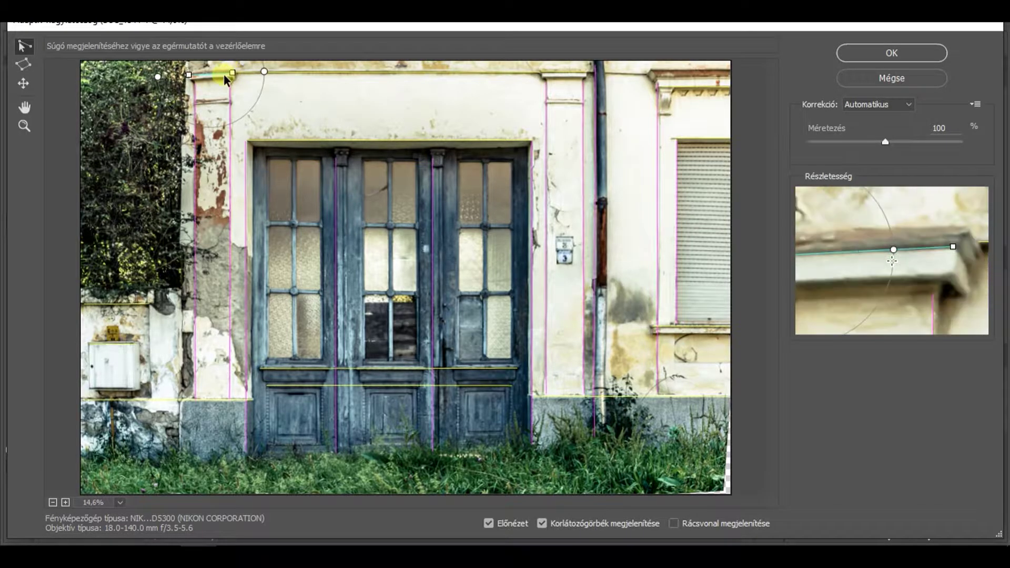
{"action": "right_click", "coordinate": [241, 79]}
{"action": "left_click", "coordinate": [242, 71]}
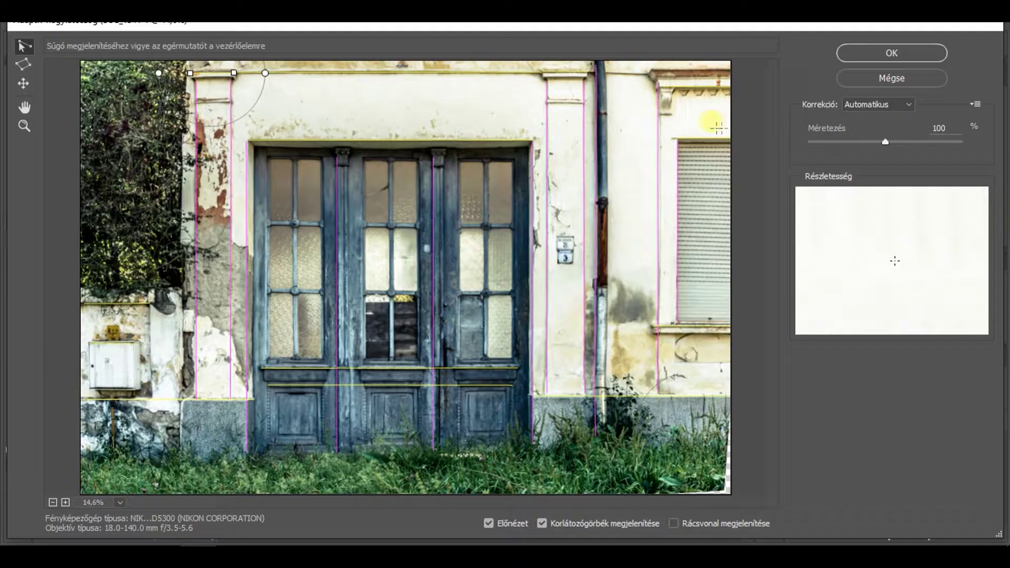
{"action": "left_click", "coordinate": [607, 71]}
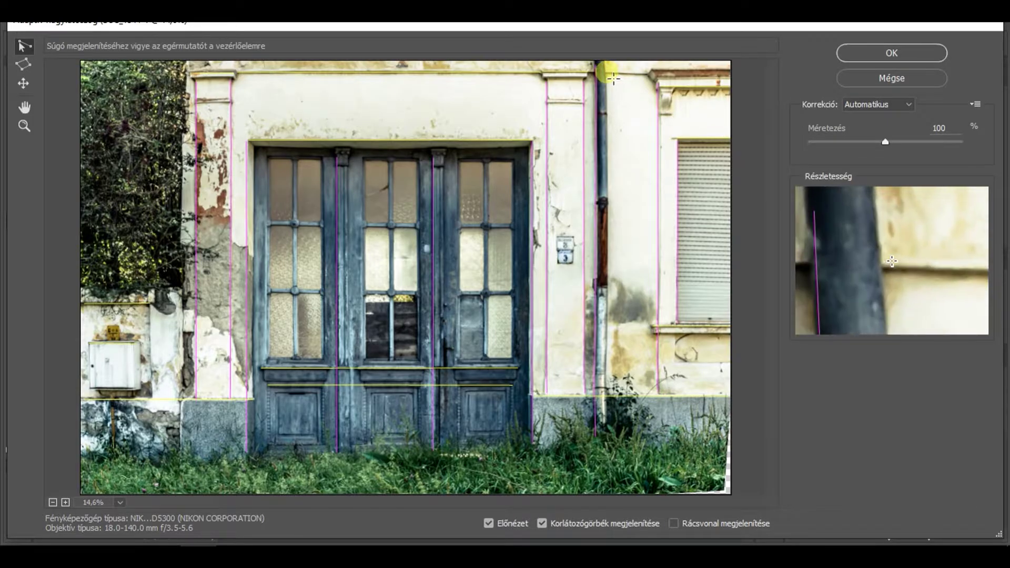
{"action": "left_click", "coordinate": [648, 72]}
{"action": "right_click", "coordinate": [638, 71]}
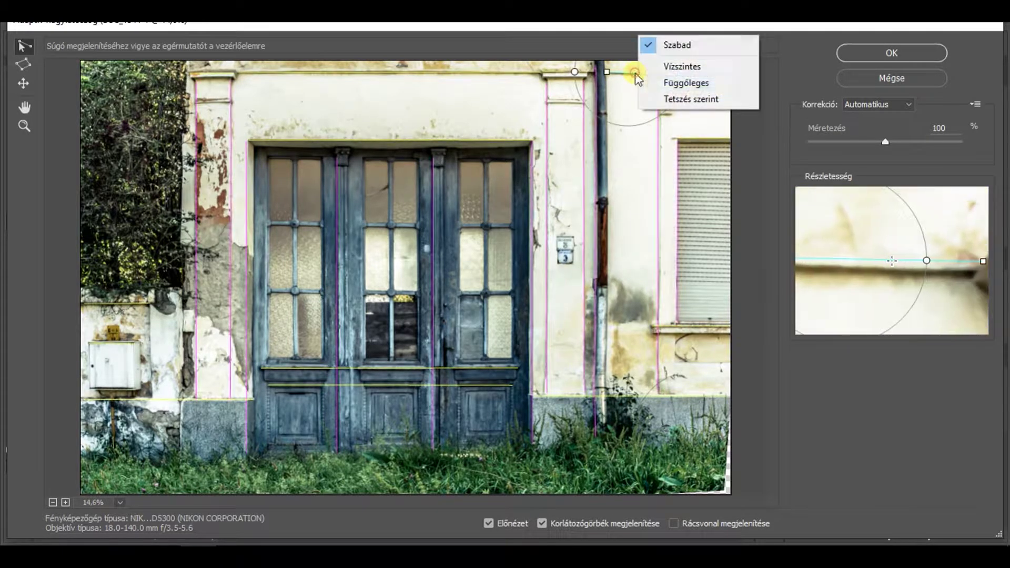
{"action": "left_click", "coordinate": [668, 65]}
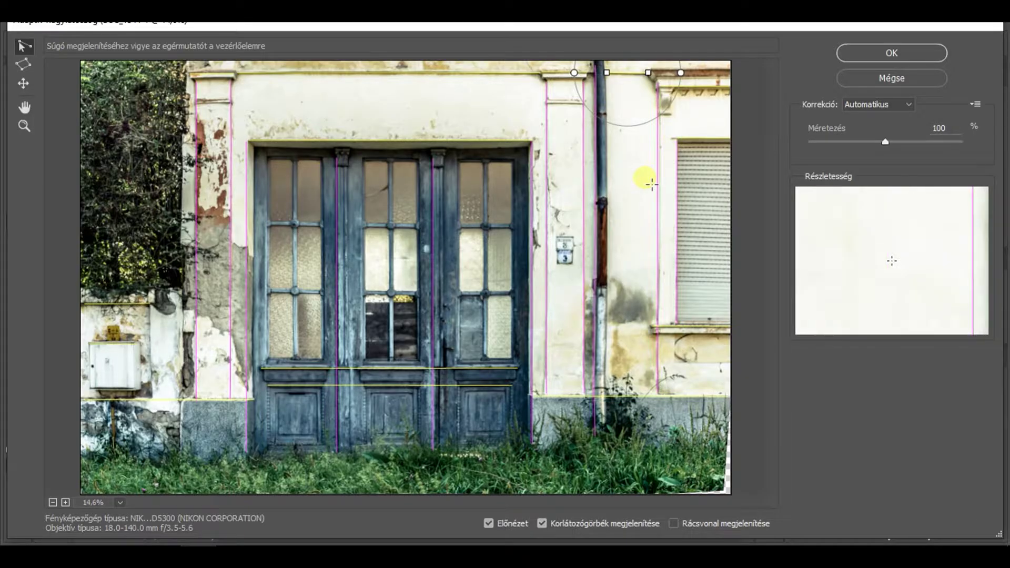
{"action": "left_click", "coordinate": [863, 51]}
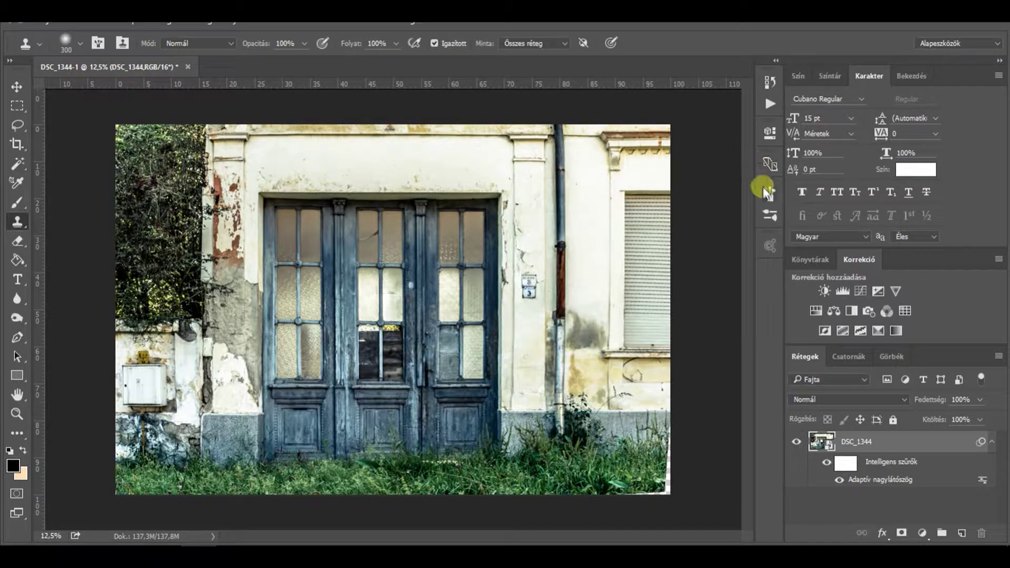
- Crop off the left shrubs, the right side up to the drainpipe, and a sliver of the top
{"action": "left_click", "coordinate": [17, 143]}
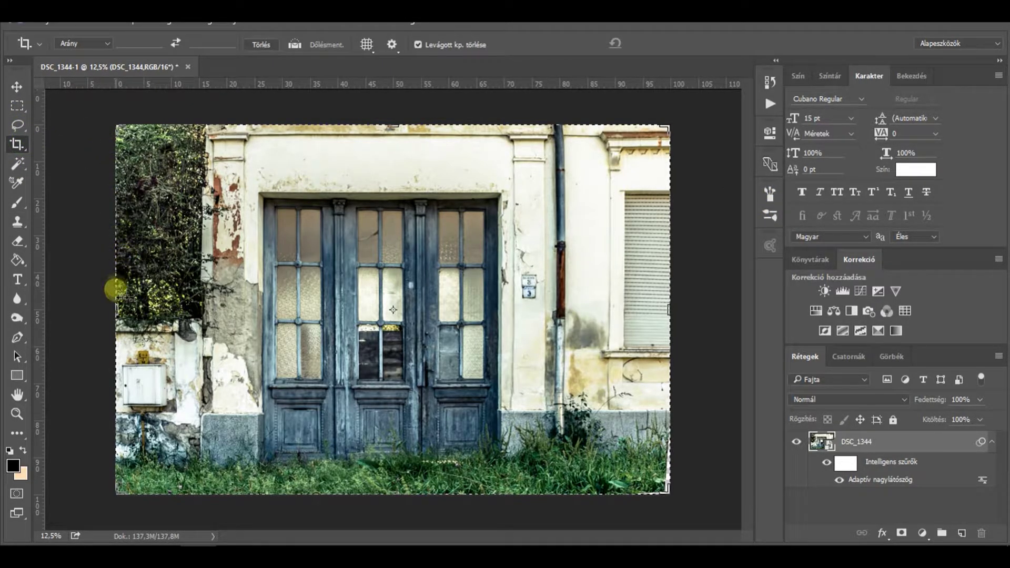
{"action": "left_click_drag", "start_coordinate": [112, 304], "coordinate": [153, 308]}
{"action": "left_click_drag", "start_coordinate": [638, 308], "coordinate": [597, 301]}
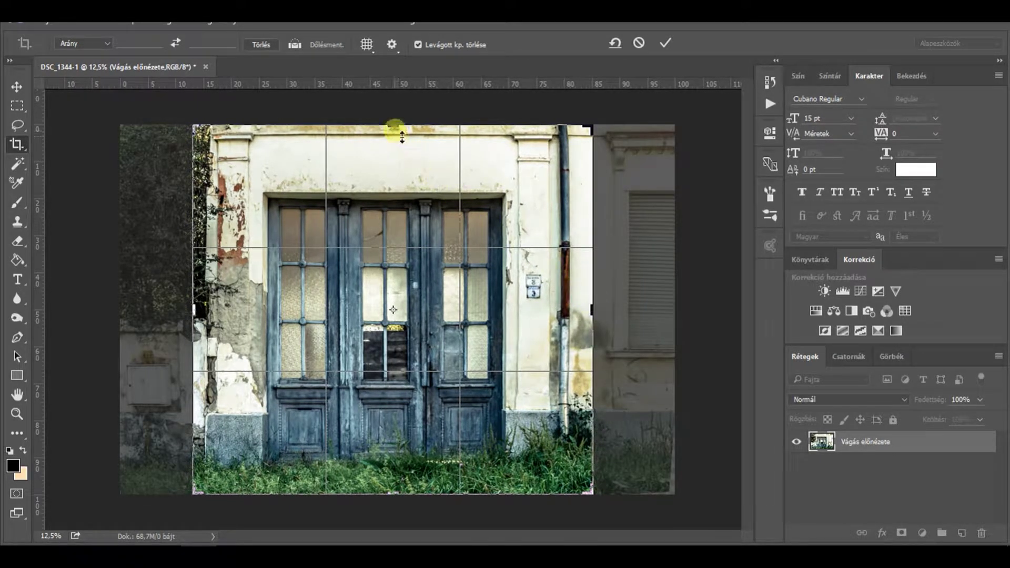
{"action": "mouse_move", "coordinate": [399, 131]}
{"action": "left_mouse_down"}
{"action": "mouse_move", "coordinate": [399, 153]}
{"action": "mouse_move", "coordinate": [402, 133]}
{"action": "left_mouse_up"}
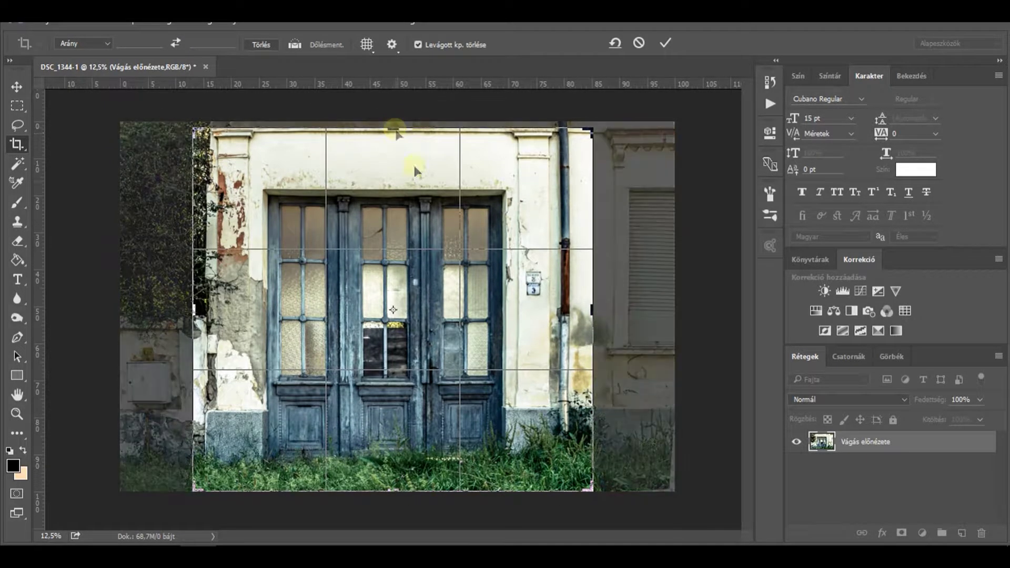
{"action": "double_click", "coordinate": [507, 287]}
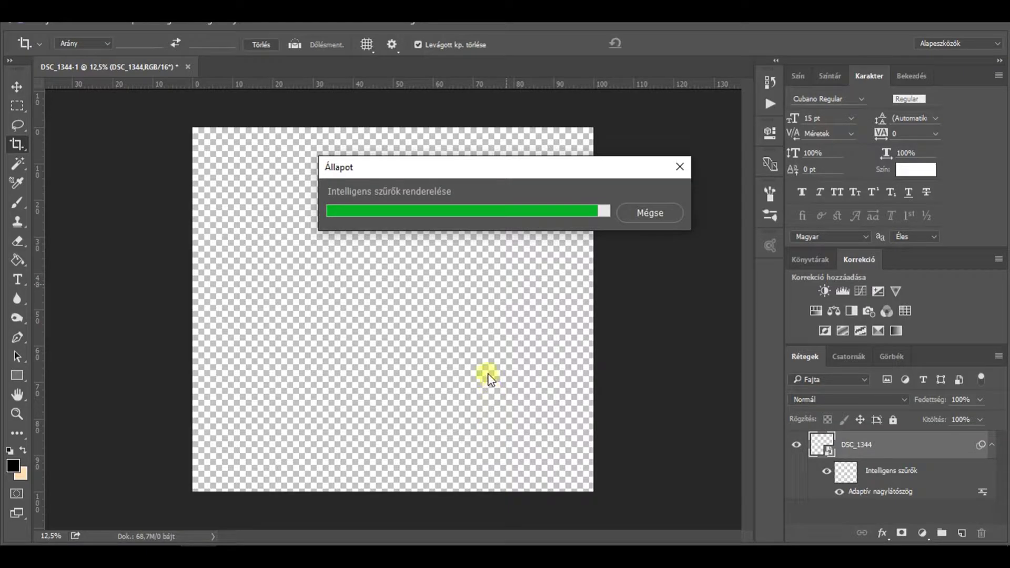
- Add Curves layer Görbék 1 with a two-point S-curve and the white point pulled left
{"action": "left_click", "coordinate": [922, 533]}
{"action": "left_click", "coordinate": [902, 299]}
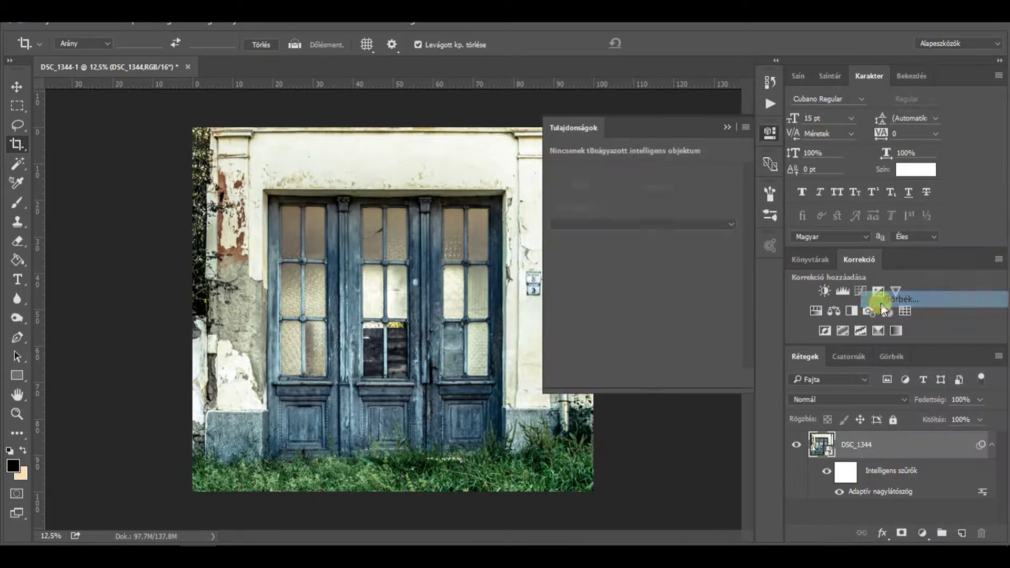
{"action": "mouse_move", "coordinate": [582, 352]}
{"action": "left_mouse_down"}
{"action": "mouse_move", "coordinate": [569, 336]}
{"action": "mouse_move", "coordinate": [571, 358]}
{"action": "left_mouse_up"}
{"action": "left_click_drag", "start_coordinate": [626, 315], "coordinate": [621, 307]}
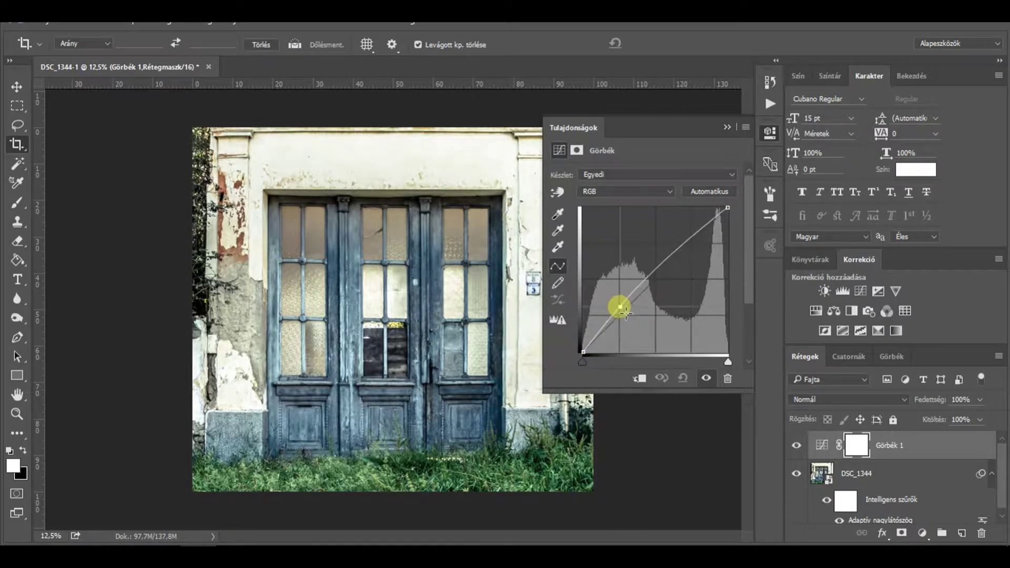
{"action": "left_click", "coordinate": [684, 259]}
{"action": "mouse_move", "coordinate": [683, 262]}
{"action": "left_mouse_down"}
{"action": "mouse_move", "coordinate": [690, 266]}
{"action": "mouse_move", "coordinate": [672, 253]}
{"action": "left_mouse_up"}
{"action": "mouse_move", "coordinate": [621, 308]}
{"action": "left_mouse_down"}
{"action": "mouse_move", "coordinate": [639, 318]}
{"action": "mouse_move", "coordinate": [628, 312]}
{"action": "left_mouse_up"}
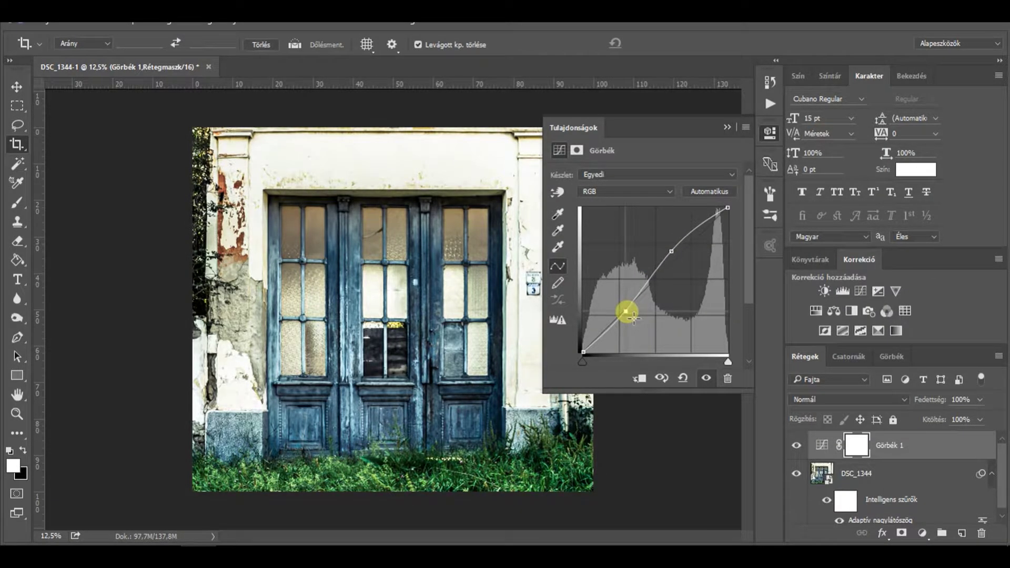
{"action": "mouse_move", "coordinate": [675, 256]}
{"action": "left_mouse_down"}
{"action": "mouse_move", "coordinate": [672, 244]}
{"action": "mouse_move", "coordinate": [697, 259]}
{"action": "mouse_move", "coordinate": [690, 253]}
{"action": "left_mouse_up"}
{"action": "mouse_move", "coordinate": [727, 215]}
{"action": "left_mouse_down"}
{"action": "mouse_move", "coordinate": [665, 209]}
{"action": "mouse_move", "coordinate": [719, 209]}
{"action": "left_mouse_up"}
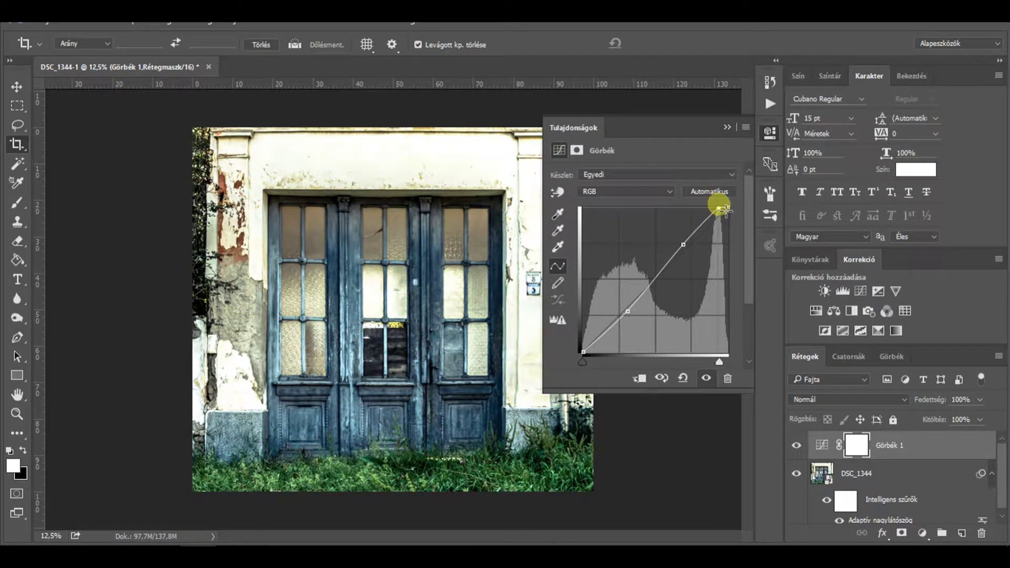
{"action": "left_click_drag", "start_coordinate": [629, 311], "coordinate": [631, 314]}
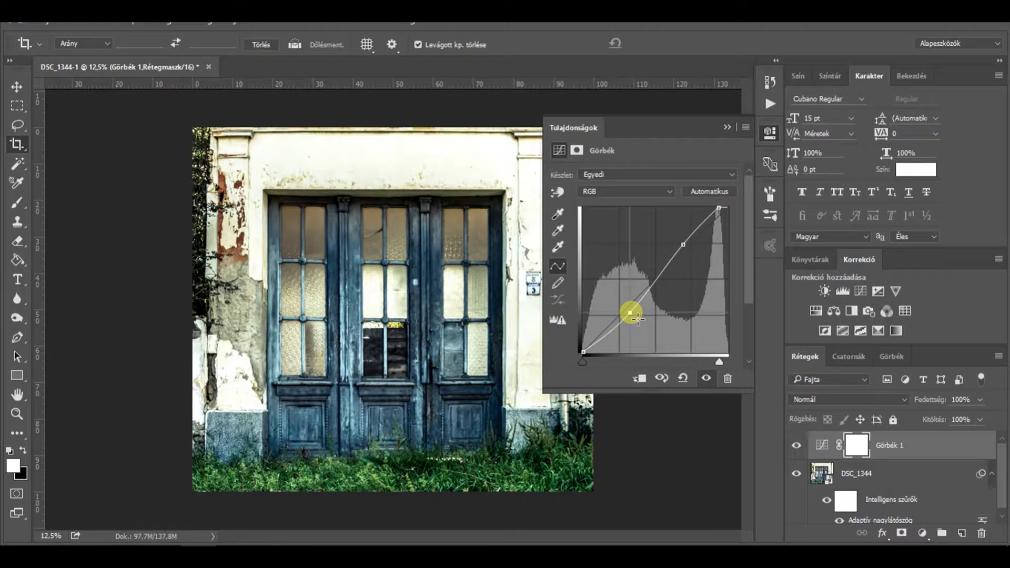
{"action": "left_click", "coordinate": [727, 130]}
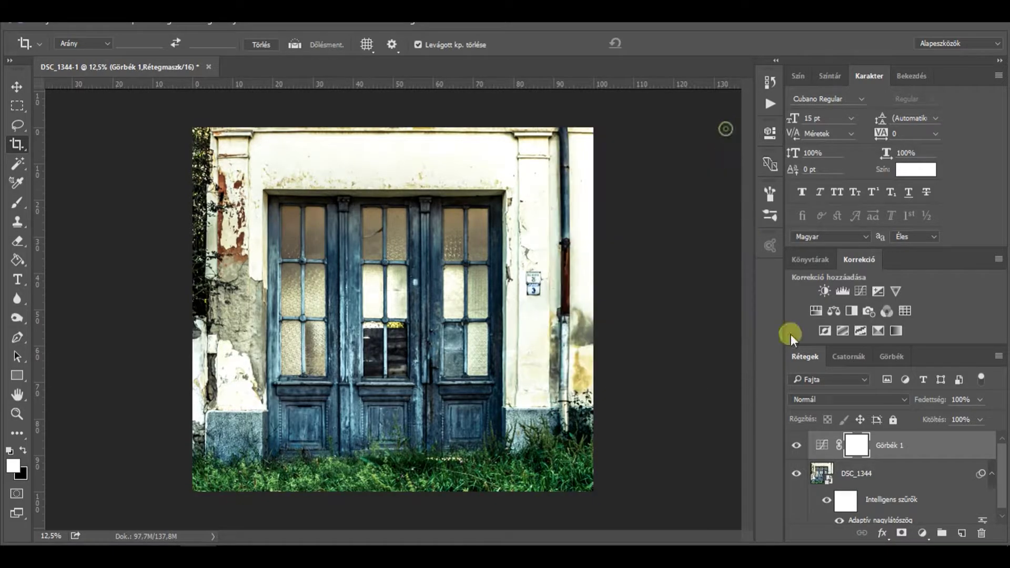
- Add Levels layer Szintek 1 lifting Blue output shadows to 6, then an empty Réteg 1 layer above
{"action": "left_click", "coordinate": [922, 533]}
{"action": "left_click", "coordinate": [883, 286]}
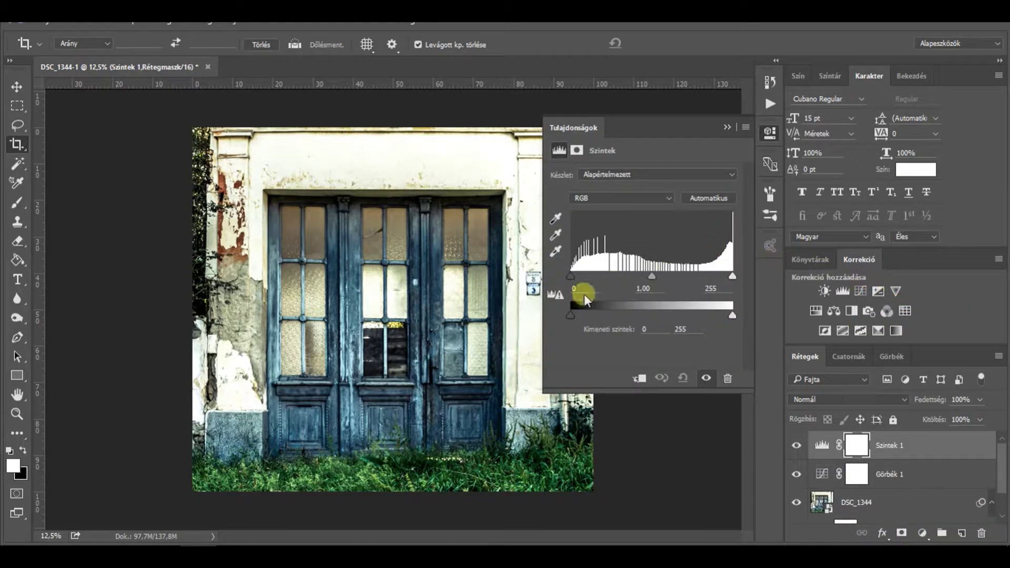
{"action": "left_click", "coordinate": [583, 198]}
{"action": "left_click", "coordinate": [588, 241]}
{"action": "left_click_drag", "start_coordinate": [571, 316], "coordinate": [575, 316]}
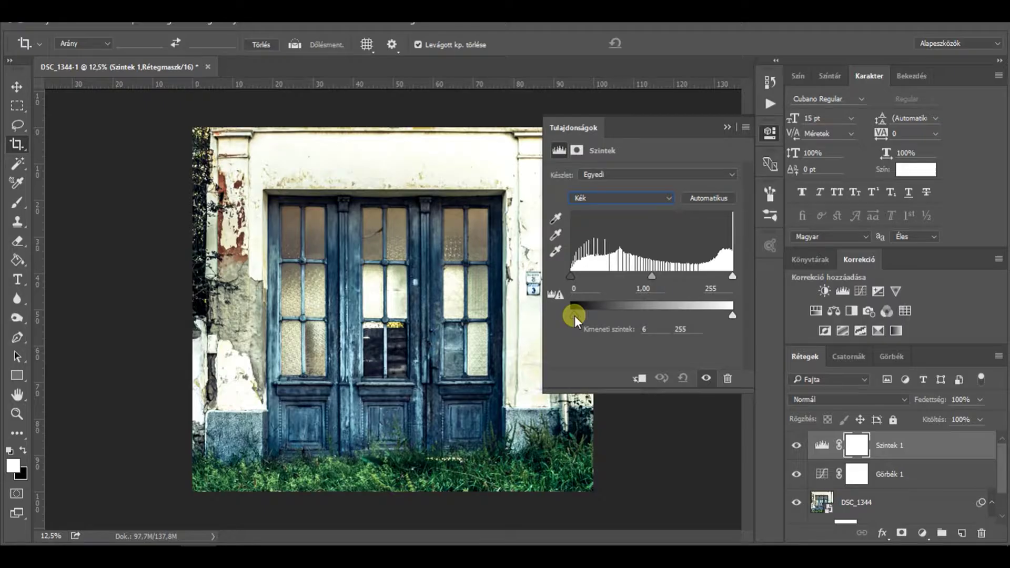
{"action": "left_click", "coordinate": [605, 196]}
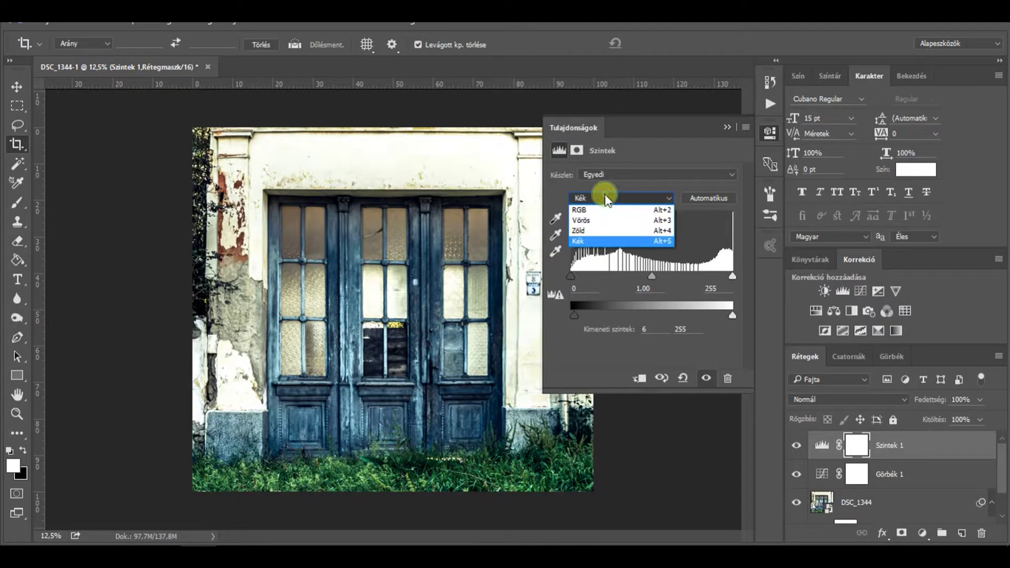
{"action": "left_click", "coordinate": [605, 197]}
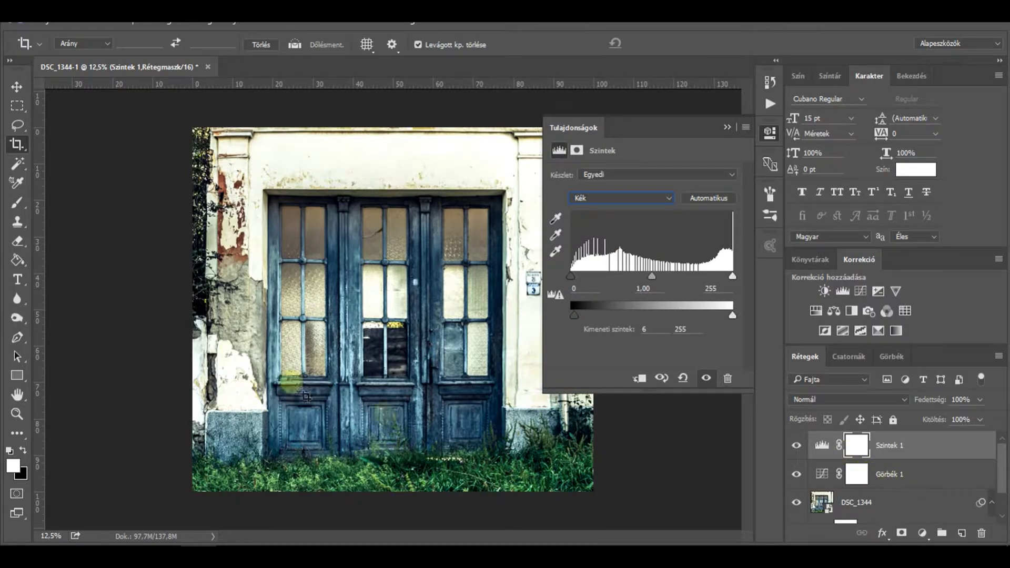
{"action": "left_click", "coordinate": [962, 533]}
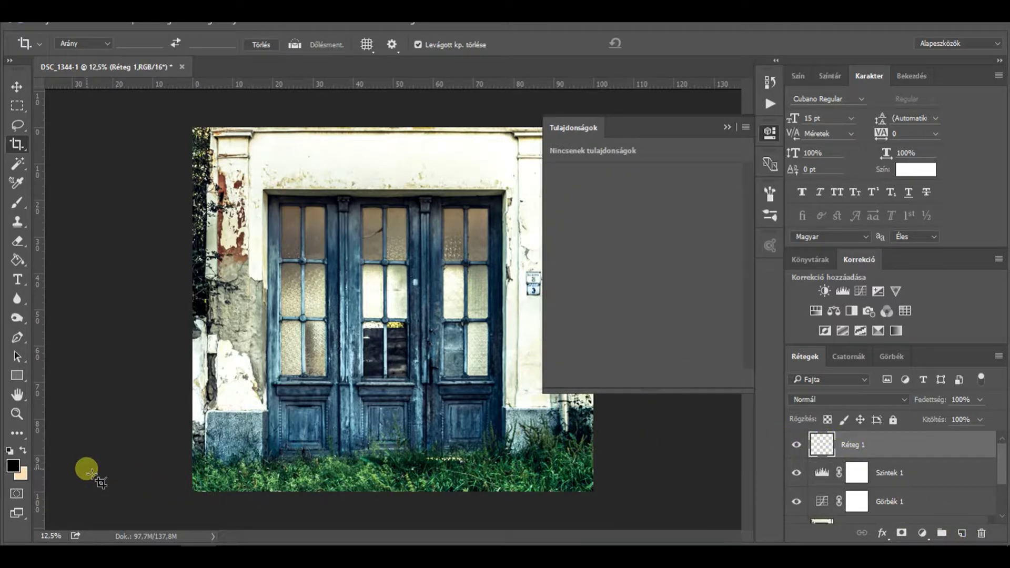
- Fill Réteg 1 with the peach colour f6ddad using the Paint Bucket
{"action": "key", "text": "x"}
{"action": "left_click", "coordinate": [13, 466]}
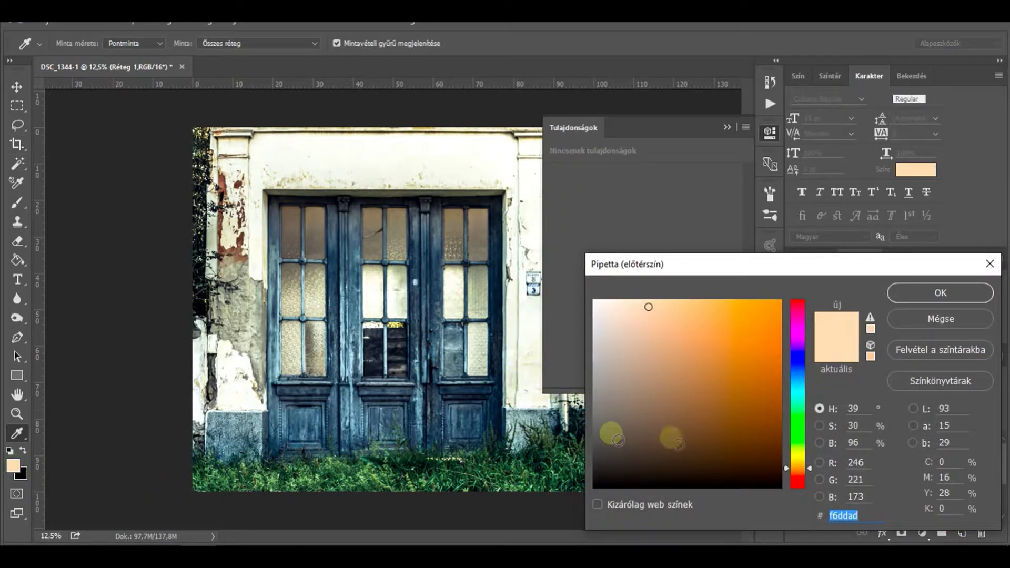
{"action": "left_click_drag", "start_coordinate": [705, 266], "coordinate": [641, 182]}
{"action": "left_click", "coordinate": [810, 437]}
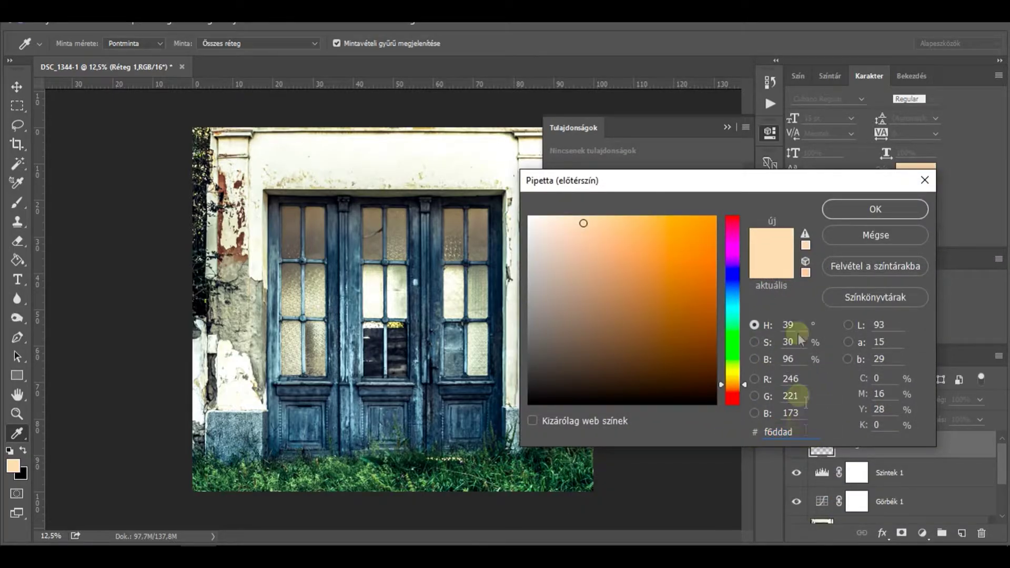
{"action": "left_click", "coordinate": [839, 211]}
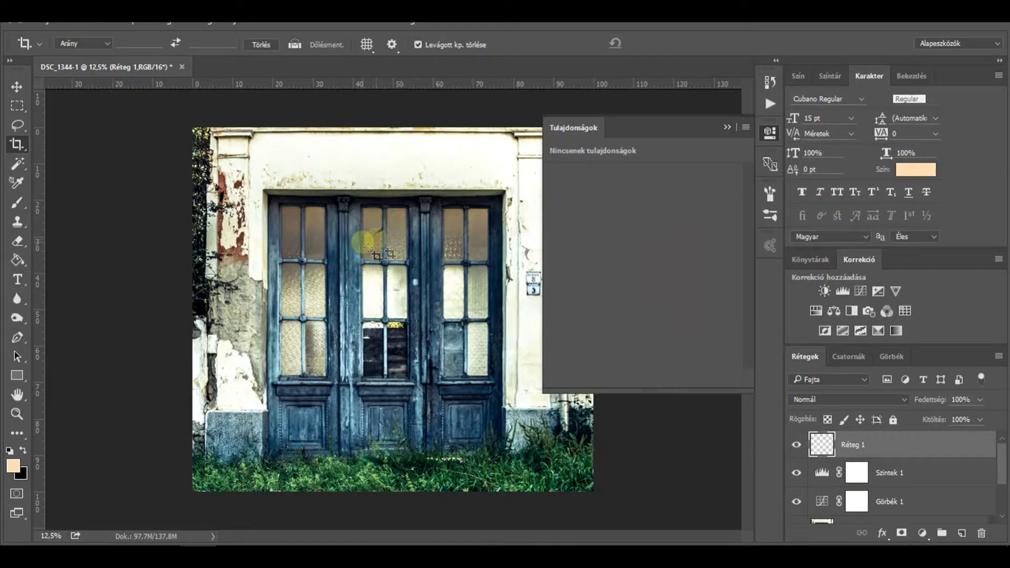
{"action": "left_click", "coordinate": [18, 260]}
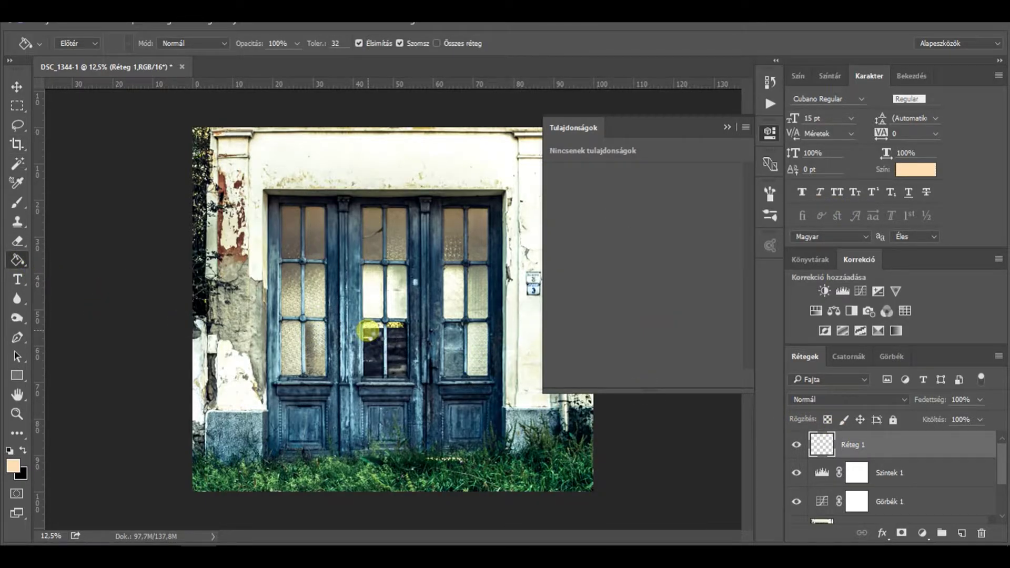
{"action": "left_click", "coordinate": [368, 331]}
{"action": "left_click", "coordinate": [727, 127]}
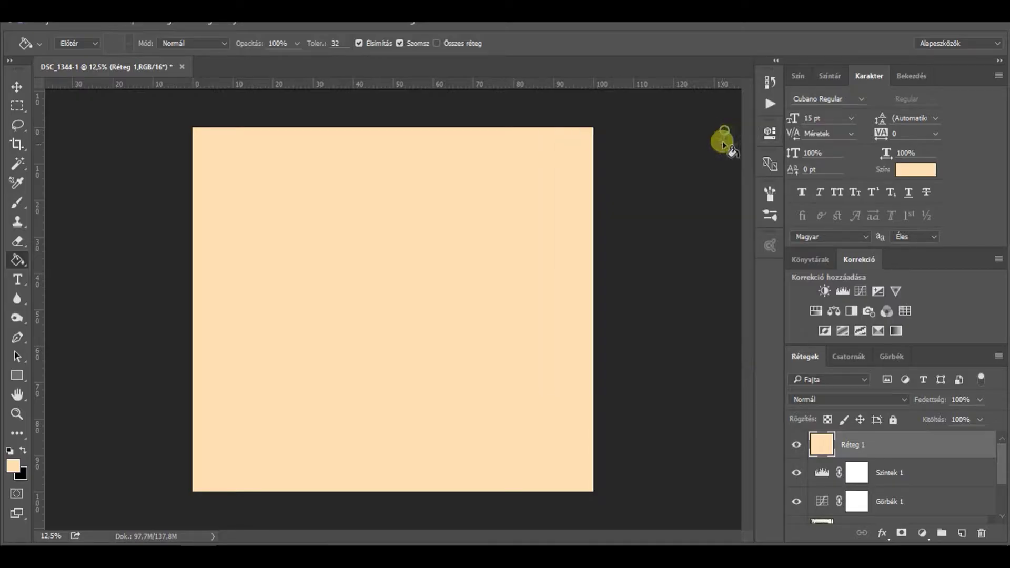
- Blend Réteg 1 as Multiply (Többszörözés) at about 29% opacity and save the image
{"action": "left_click", "coordinate": [904, 400]}
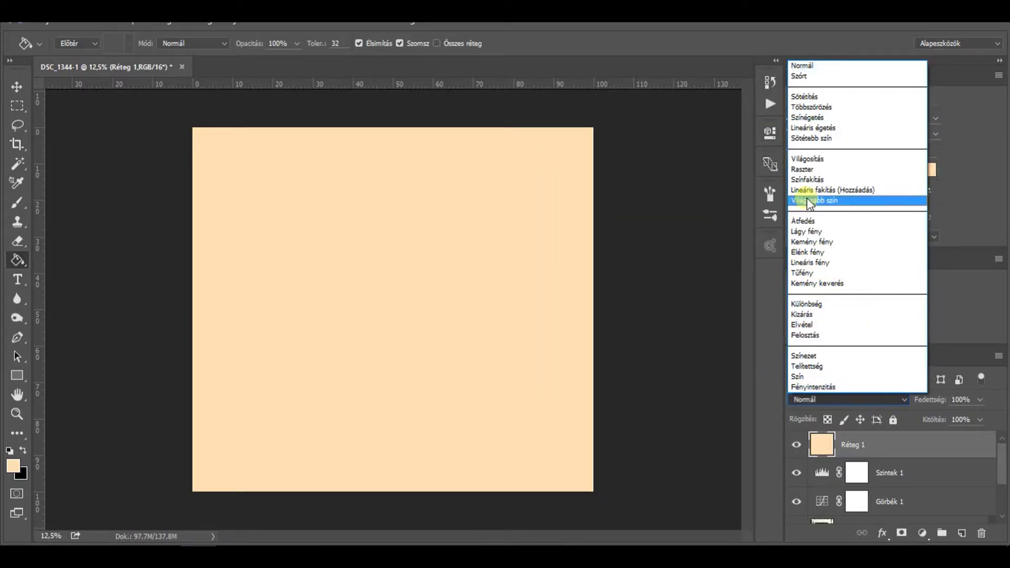
{"action": "left_click", "coordinate": [811, 107]}
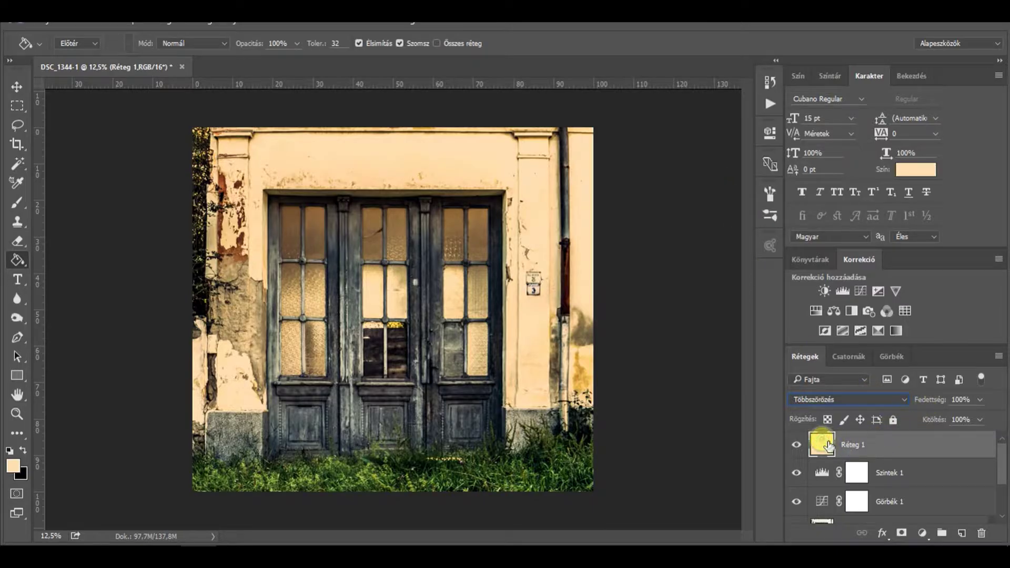
{"action": "left_click", "coordinate": [981, 400]}
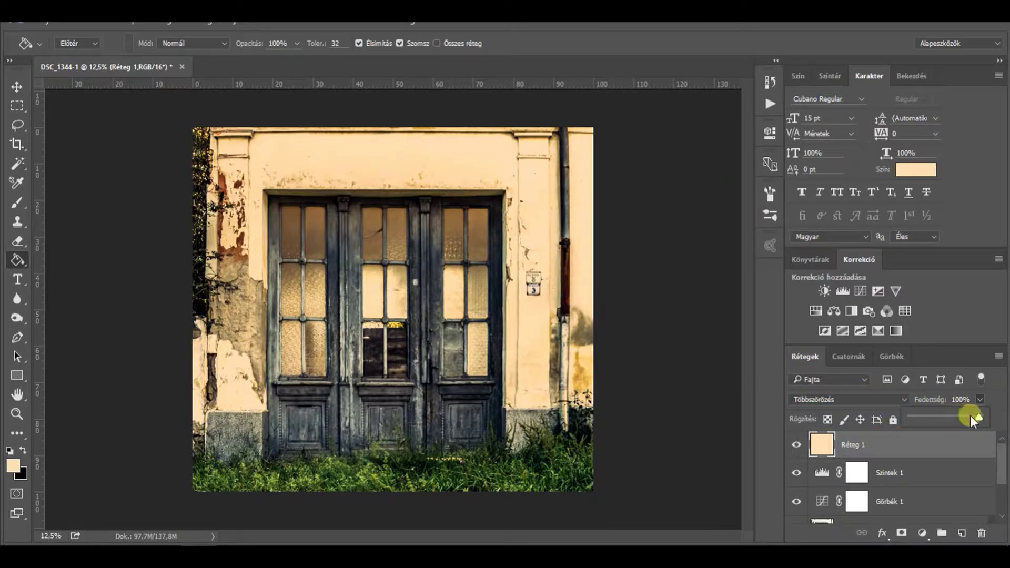
{"action": "left_click_drag", "start_coordinate": [946, 420], "coordinate": [945, 420]}
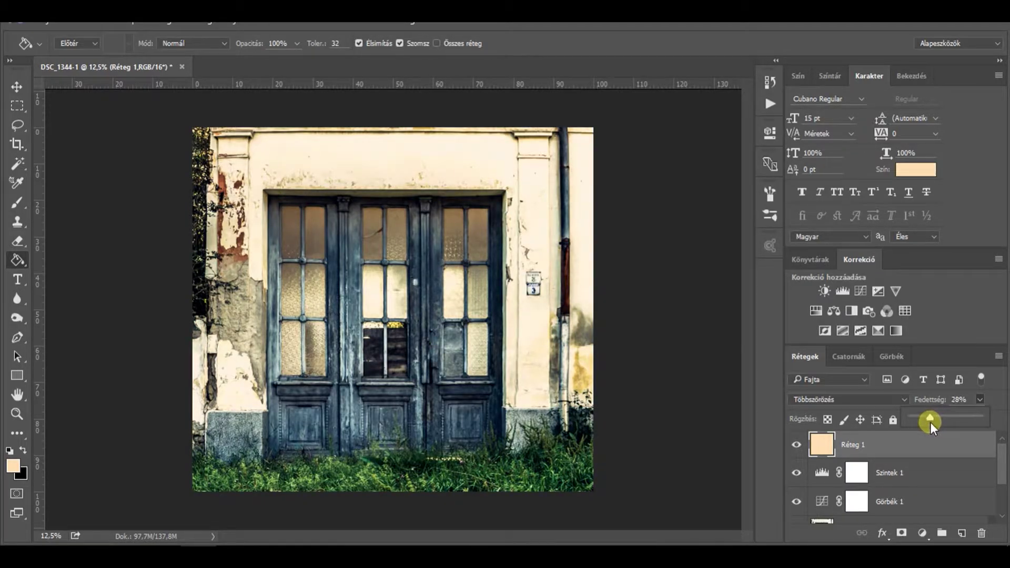
{"action": "left_click", "coordinate": [797, 446]}
{"action": "left_click", "coordinate": [798, 446]}
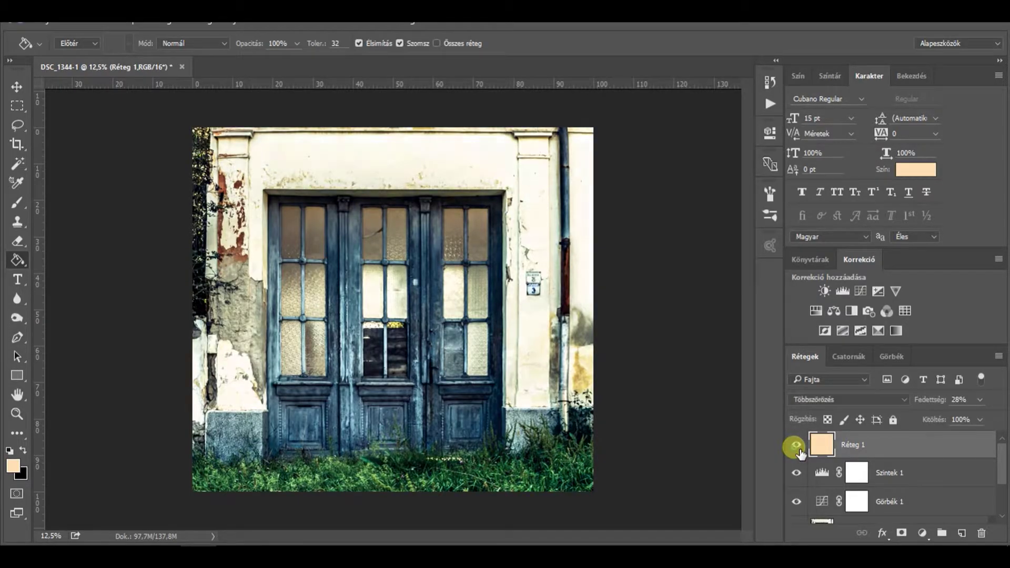
{"action": "left_click", "coordinate": [979, 399]}
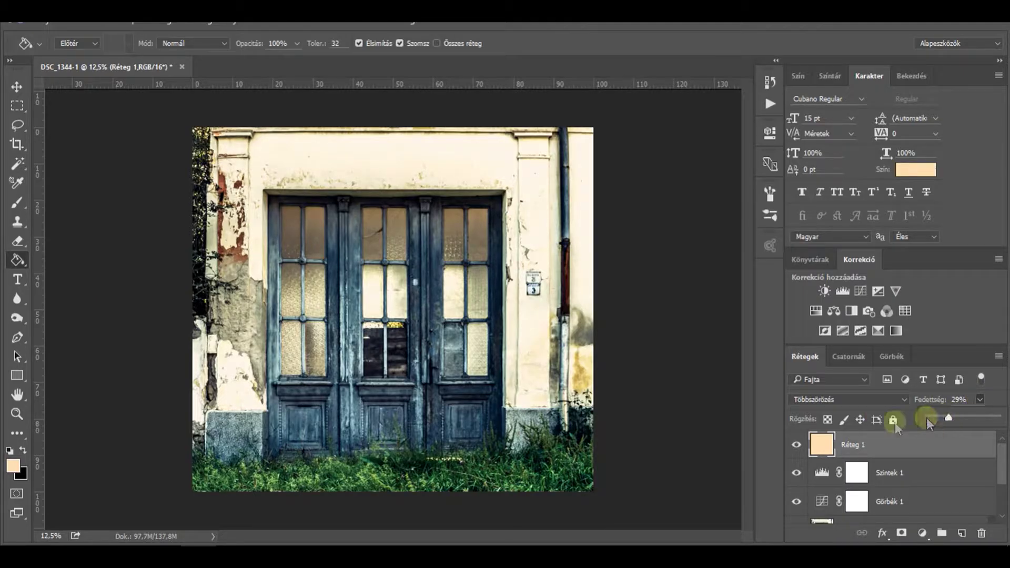
{"action": "left_click", "coordinate": [957, 477]}
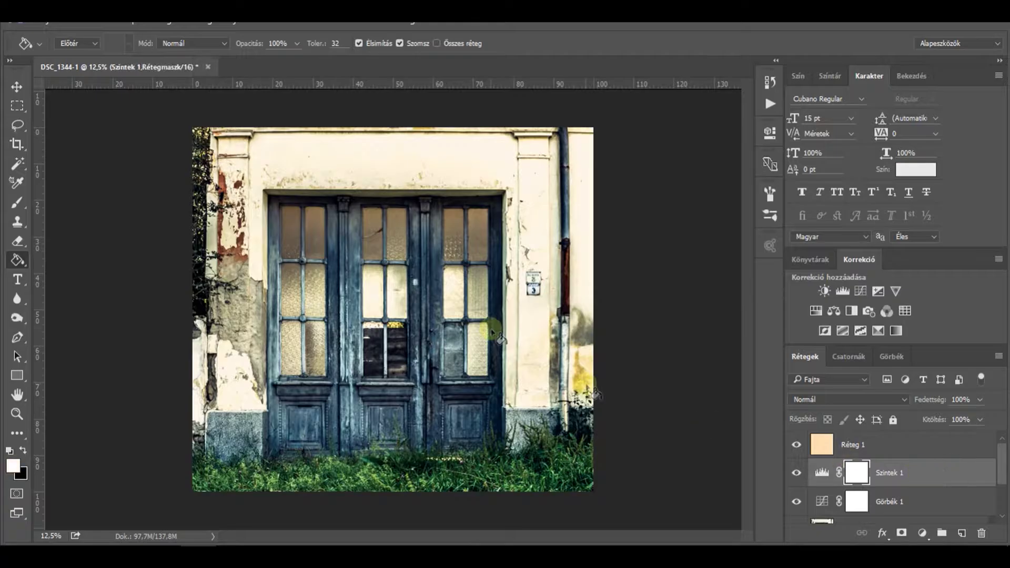
{"action": "key", "text": "ctrl+s"}
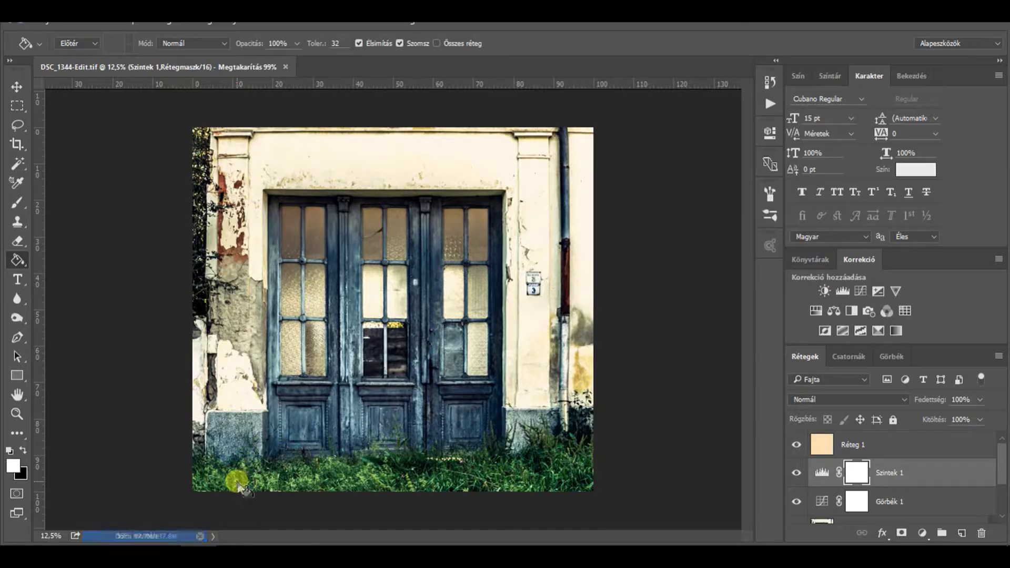
- Switch back to Lightroom's Develop view from the taskbar
{"action": "left_click", "coordinate": [231, 495]}
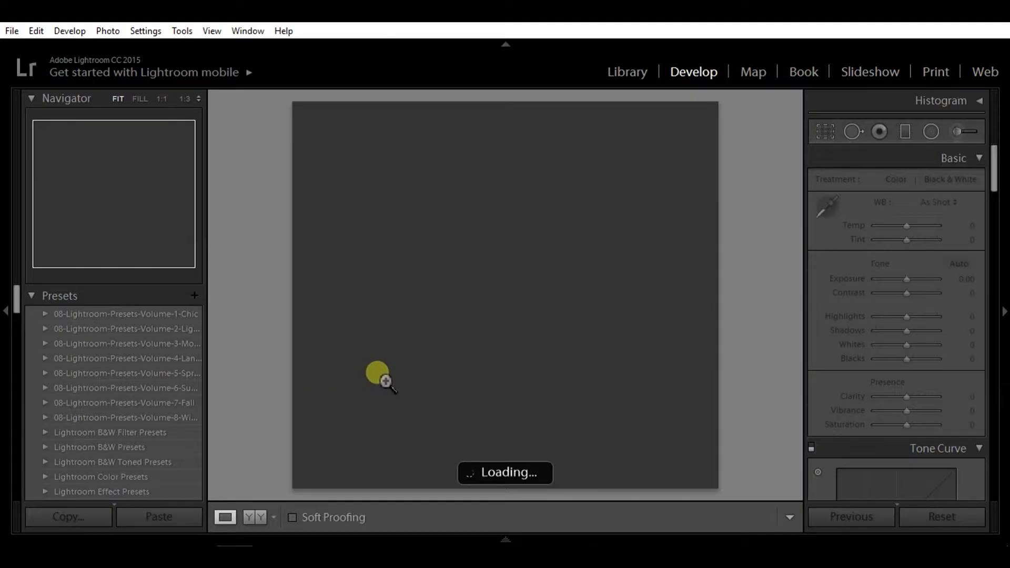
- Pull the crop's right, top and left edges in around the doors and apply the crop
{"action": "left_click", "coordinate": [825, 132]}
{"action": "left_click_drag", "start_coordinate": [720, 290], "coordinate": [716, 292]}
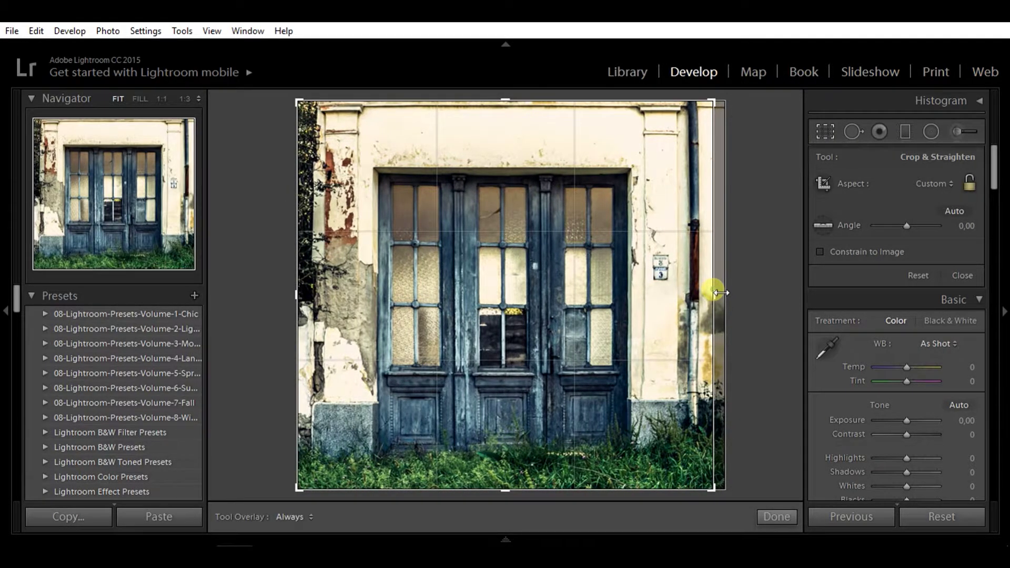
{"action": "left_click_drag", "start_coordinate": [720, 293], "coordinate": [717, 294]}
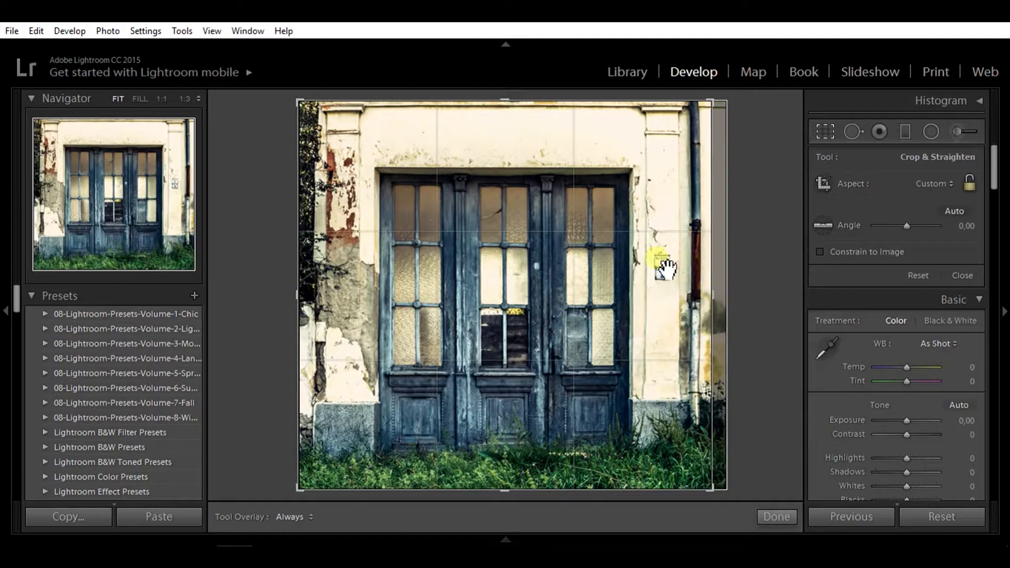
{"action": "mouse_move", "coordinate": [518, 108]}
{"action": "left_mouse_down"}
{"action": "mouse_move", "coordinate": [515, 129]}
{"action": "mouse_move", "coordinate": [512, 120]}
{"action": "left_mouse_up"}
{"action": "left_click_drag", "start_coordinate": [507, 154], "coordinate": [524, 169]}
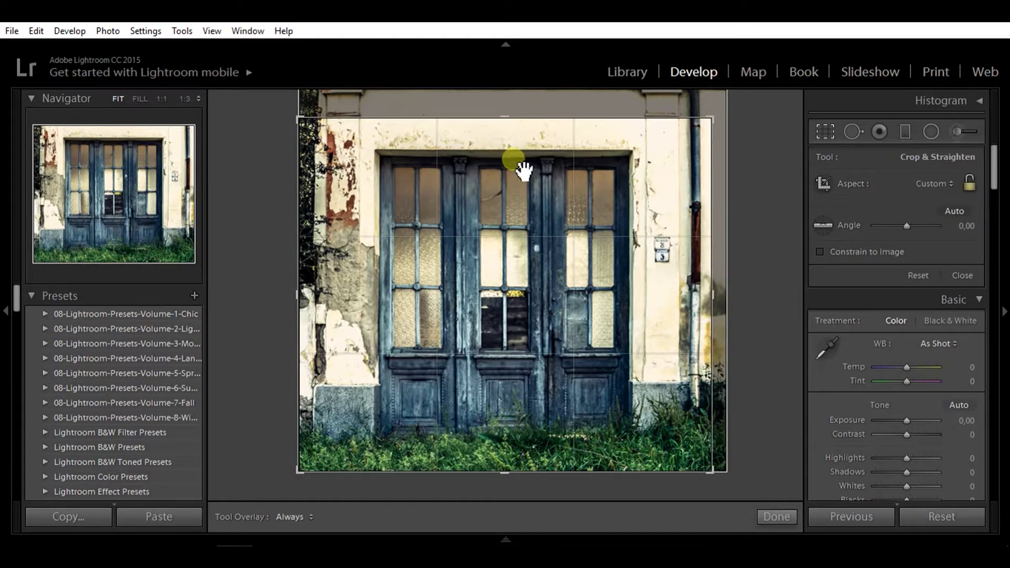
{"action": "left_click_drag", "start_coordinate": [295, 281], "coordinate": [314, 284]}
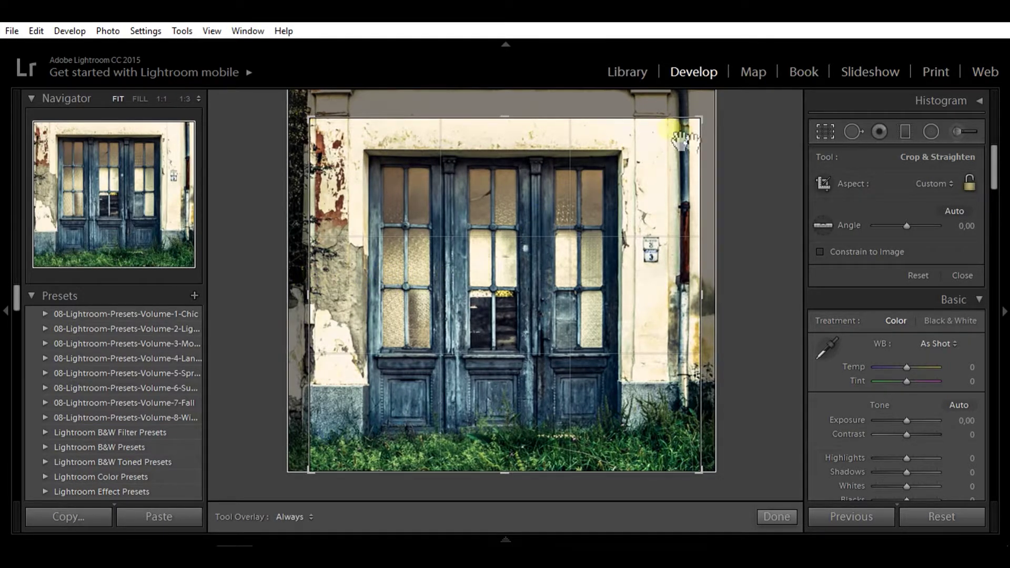
{"action": "left_click", "coordinate": [777, 517]}
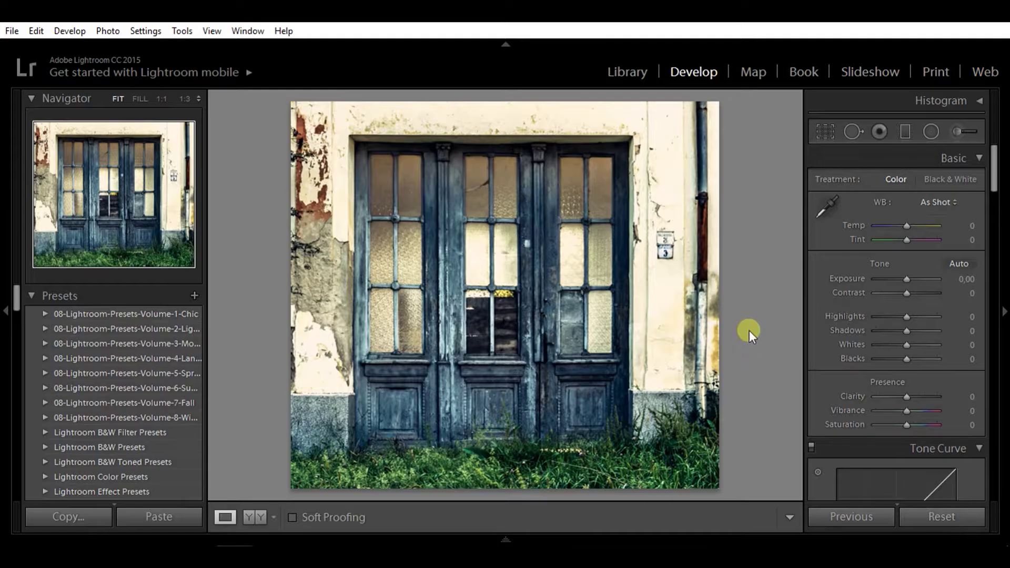
- Add a post-crop vignette with Amount −40, Midpoint 69 and Roundness −17
{"action": "scroll", "coordinate": [973, 367], "scroll_direction": "down", "scroll_amount": 15}
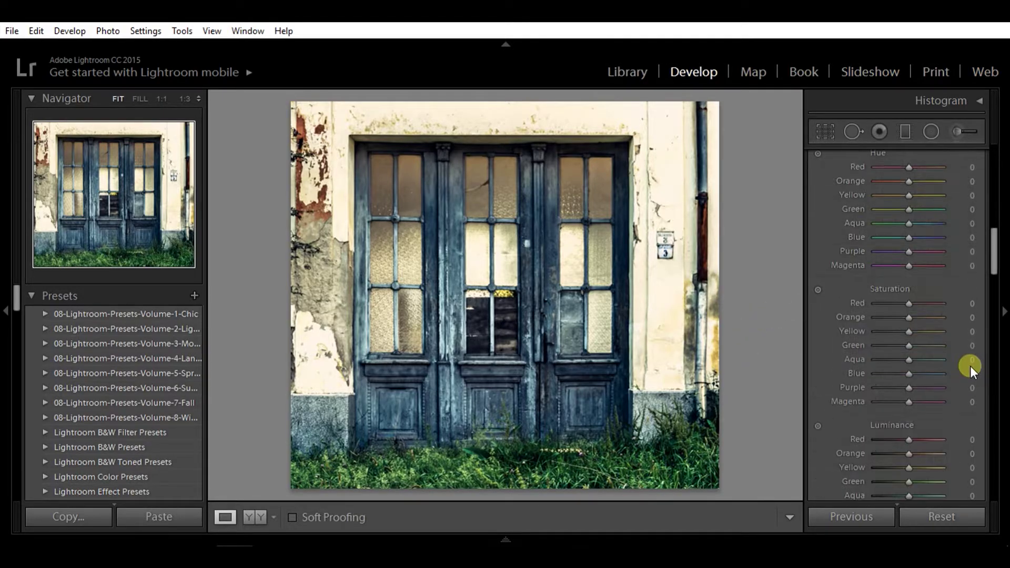
{"action": "scroll", "coordinate": [976, 371], "scroll_direction": "down", "scroll_amount": 8}
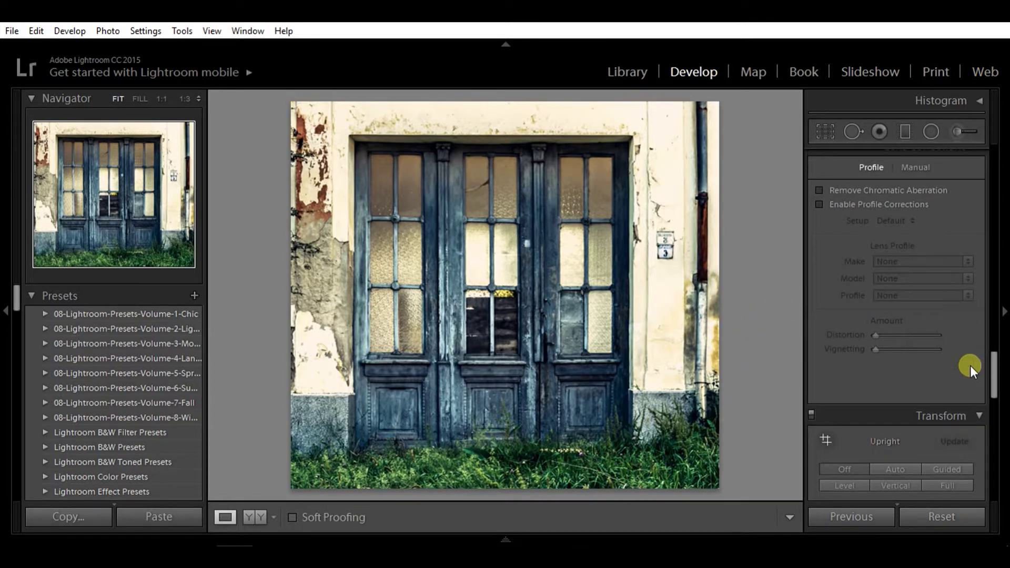
{"action": "scroll", "coordinate": [971, 368], "scroll_direction": "down", "scroll_amount": 4}
{"action": "scroll", "coordinate": [970, 366], "scroll_direction": "down", "scroll_amount": 3}
{"action": "left_click_drag", "start_coordinate": [905, 355], "coordinate": [901, 384]}
- Check the house-number sign and the door's centre at 1:1
{"action": "left_click", "coordinate": [674, 250]}
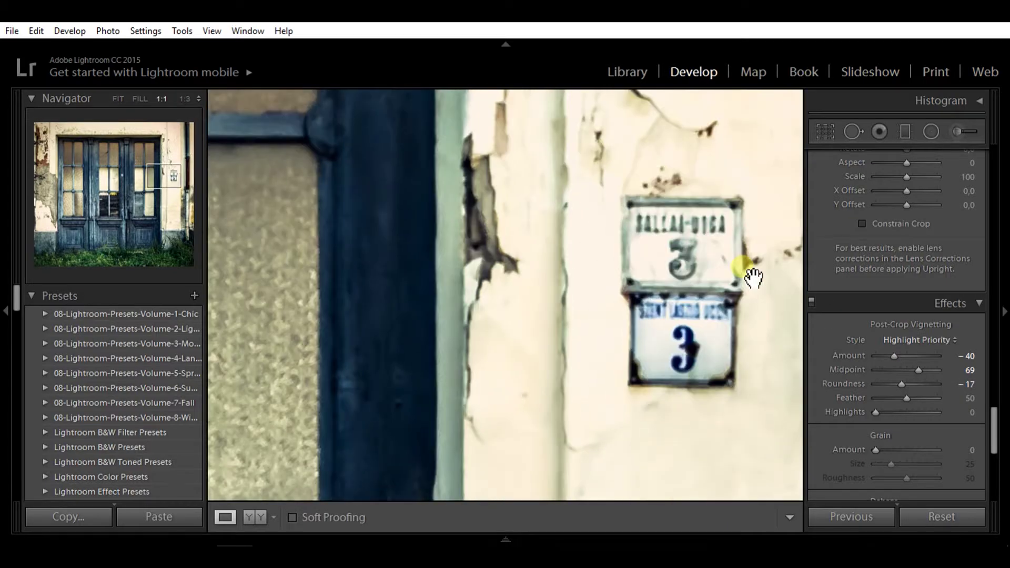
{"action": "left_click", "coordinate": [727, 277]}
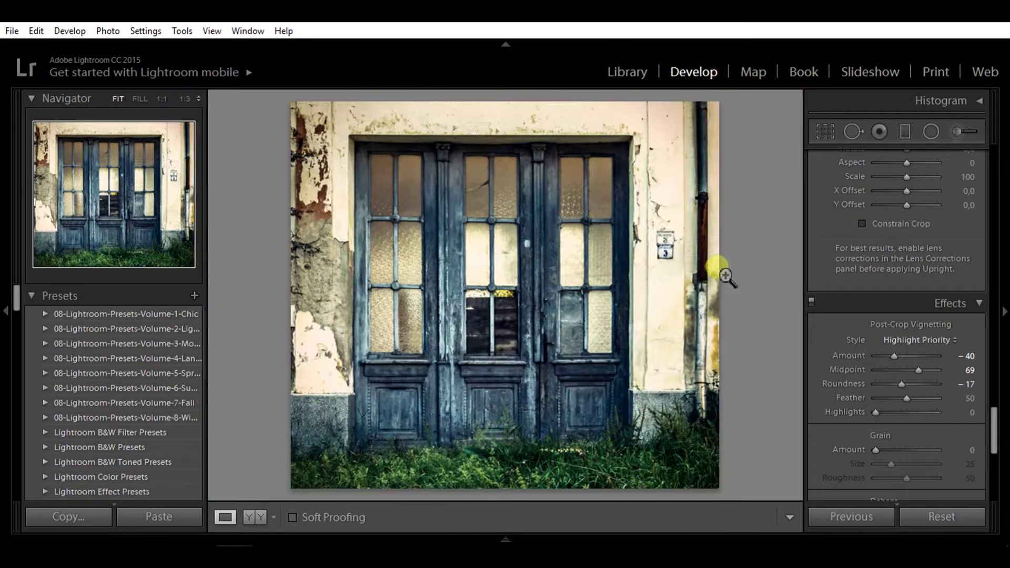
{"action": "left_click", "coordinate": [550, 348]}
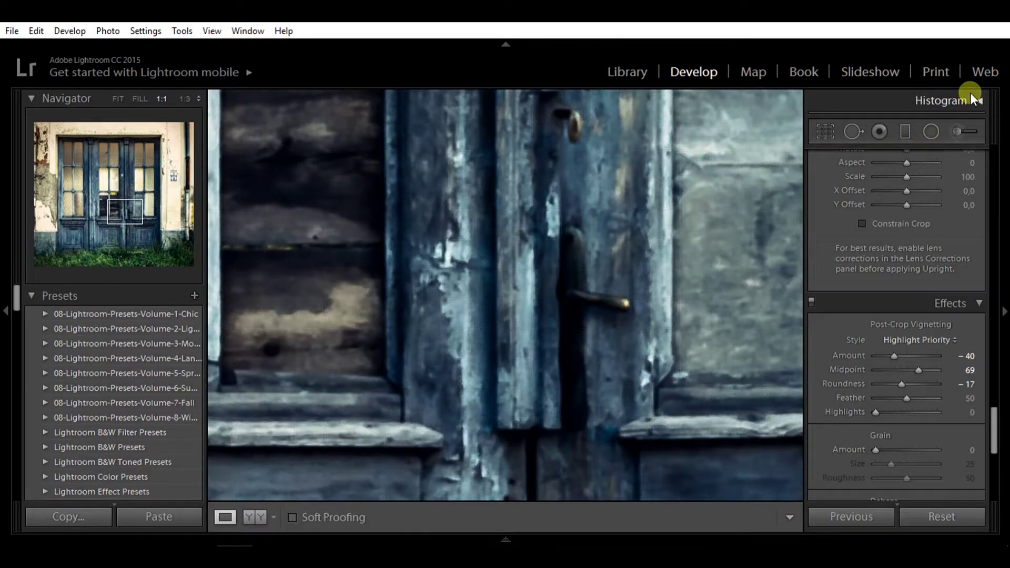
{"action": "left_click", "coordinate": [629, 250]}
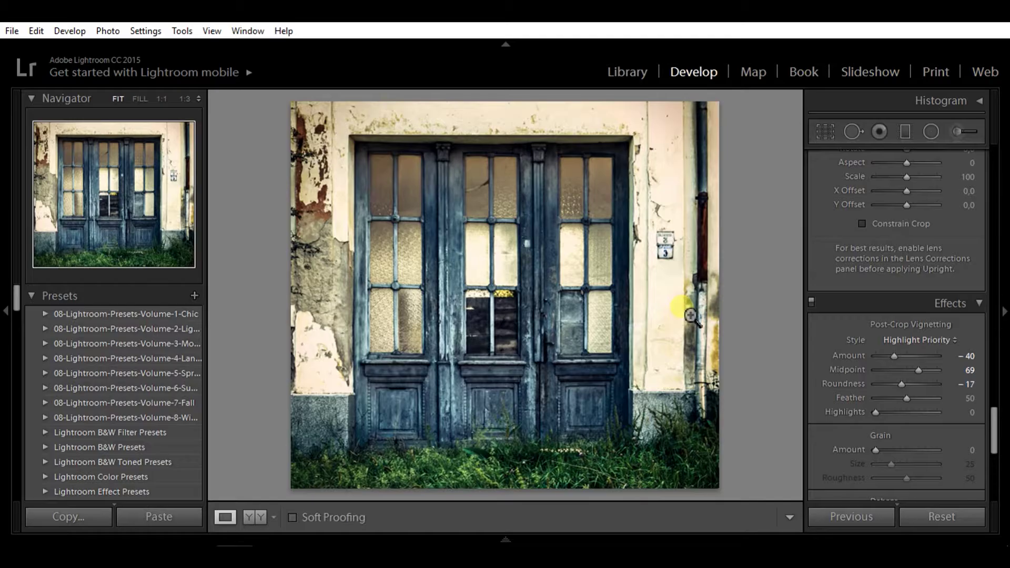
{"action": "left_click", "coordinate": [930, 131]}
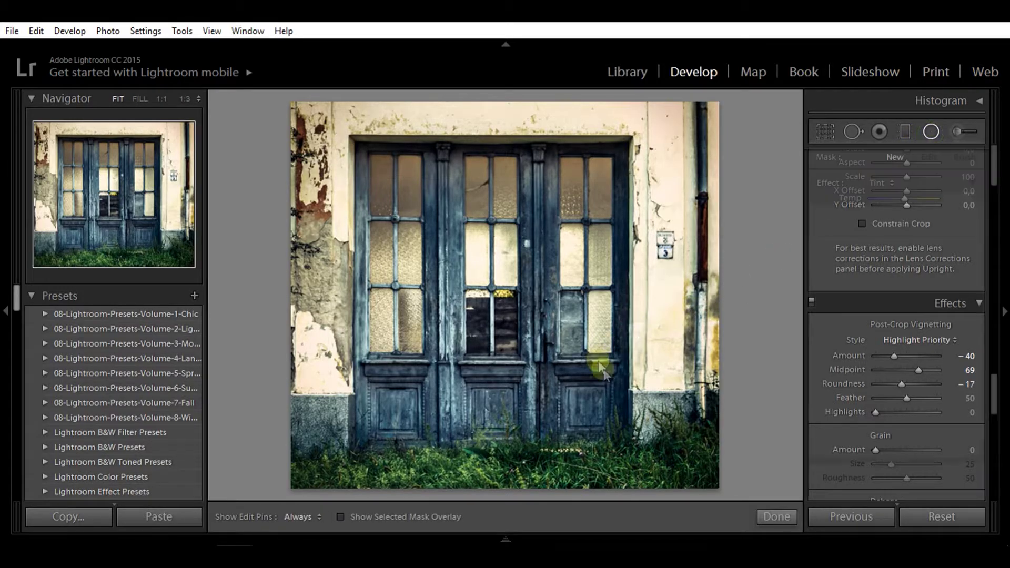
- Brighten the door handle with an inverted radial filter at Exposure +0.78
{"action": "mouse_move", "coordinate": [547, 339]}
{"action": "left_mouse_down"}
{"action": "mouse_move", "coordinate": [562, 372]}
{"action": "mouse_move", "coordinate": [557, 358]}
{"action": "left_mouse_up"}
{"action": "left_click", "coordinate": [860, 493]}
{"action": "left_click_drag", "start_coordinate": [905, 237], "coordinate": [910, 233]}
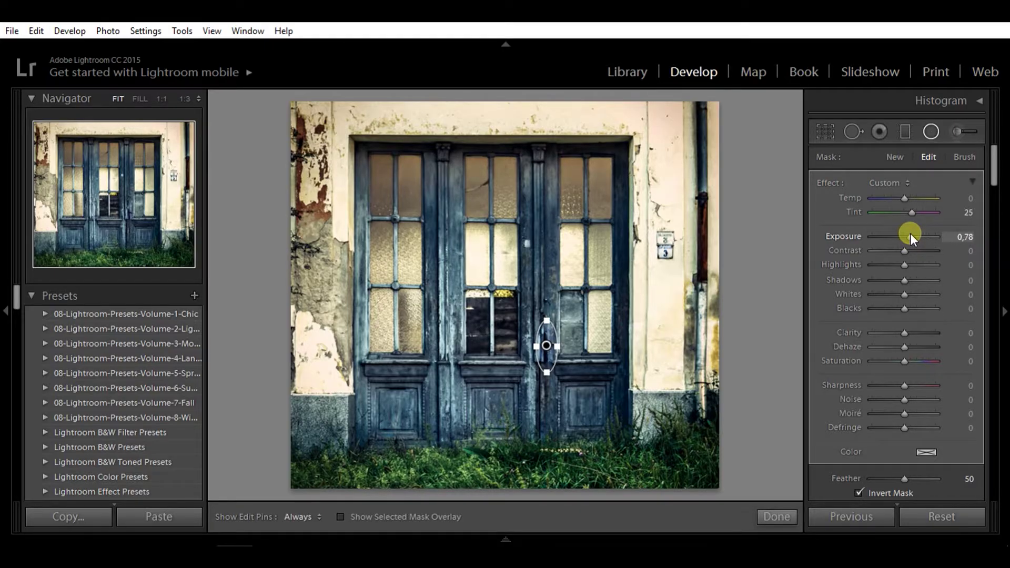
{"action": "left_click", "coordinate": [548, 345]}
- Duplicate the handle spot onto the left, middle and right lower door panels
{"action": "right_click", "coordinate": [547, 346]}
{"action": "left_click", "coordinate": [585, 354]}
{"action": "left_click_drag", "start_coordinate": [547, 346], "coordinate": [410, 423]}
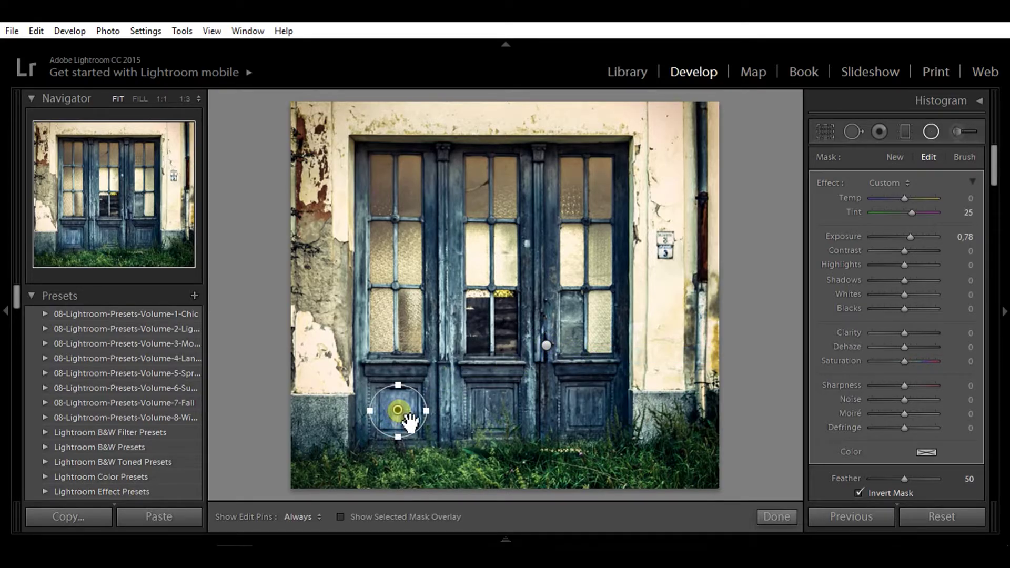
{"action": "right_click", "coordinate": [408, 419]}
{"action": "left_click", "coordinate": [437, 419]}
{"action": "left_click_drag", "start_coordinate": [402, 417], "coordinate": [502, 424]}
{"action": "right_click", "coordinate": [495, 411]}
{"action": "left_click", "coordinate": [518, 419]}
{"action": "left_click_drag", "start_coordinate": [509, 422], "coordinate": [700, 122]}
- Place a duplicated brightening spot high up on the drainpipe
{"action": "right_click", "coordinate": [595, 418]}
{"action": "left_click", "coordinate": [621, 416]}
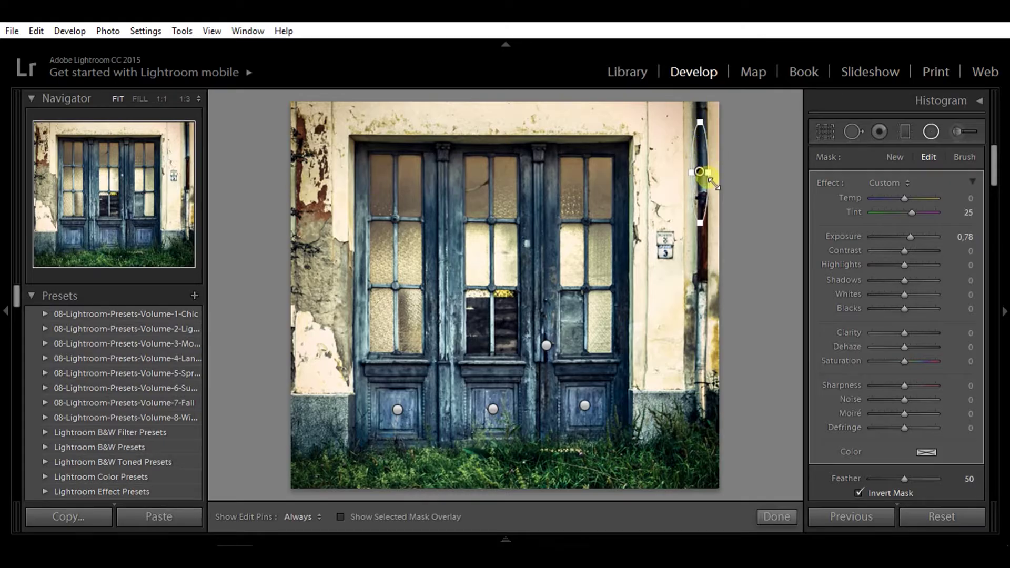
{"action": "left_click_drag", "start_coordinate": [711, 185], "coordinate": [714, 160]}
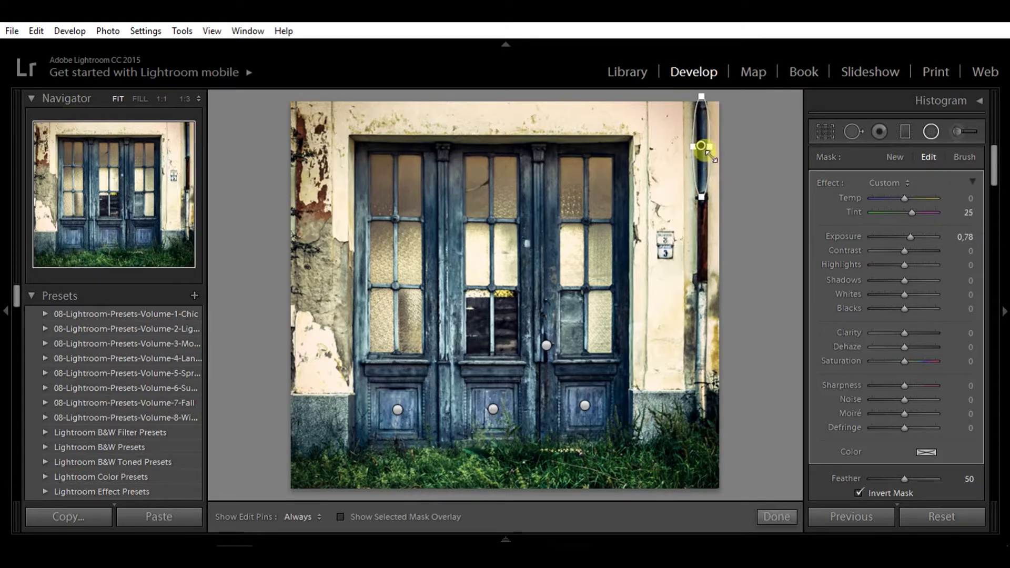
{"action": "right_click", "coordinate": [702, 147]}
{"action": "right_click", "coordinate": [700, 150]}
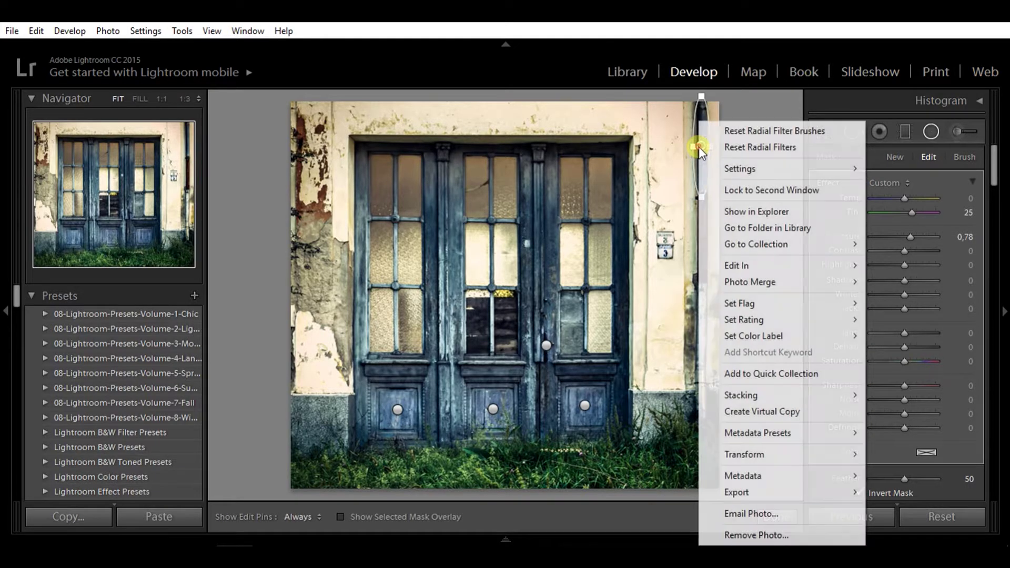
{"action": "left_click", "coordinate": [701, 148]}
{"action": "right_click", "coordinate": [701, 147]}
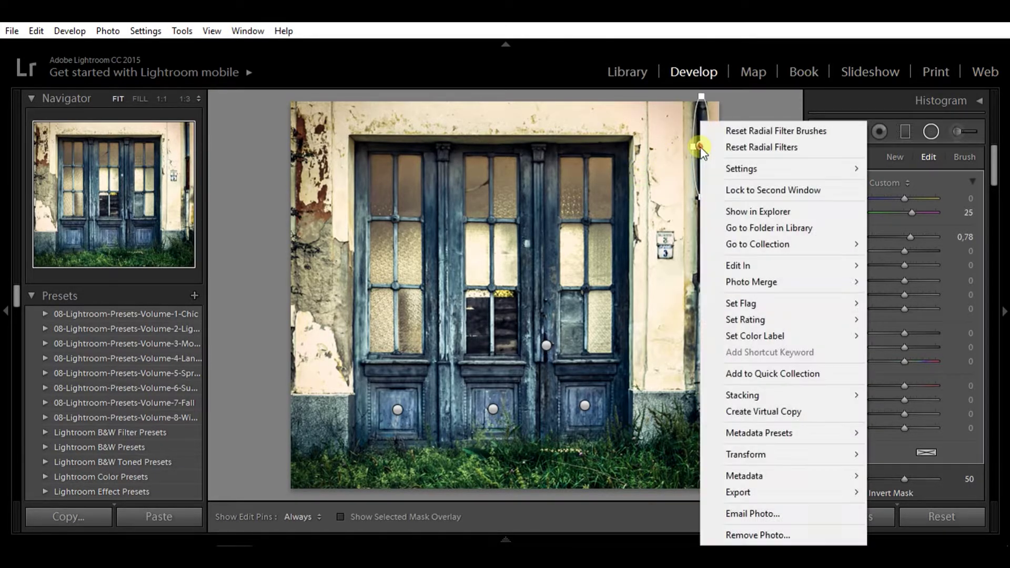
{"action": "left_click", "coordinate": [683, 157]}
{"action": "right_click", "coordinate": [702, 149]}
{"action": "left_click", "coordinate": [710, 154]}
- Add two more brightening copies further down the drainpipe
{"action": "left_click_drag", "start_coordinate": [701, 148], "coordinate": [702, 242]}
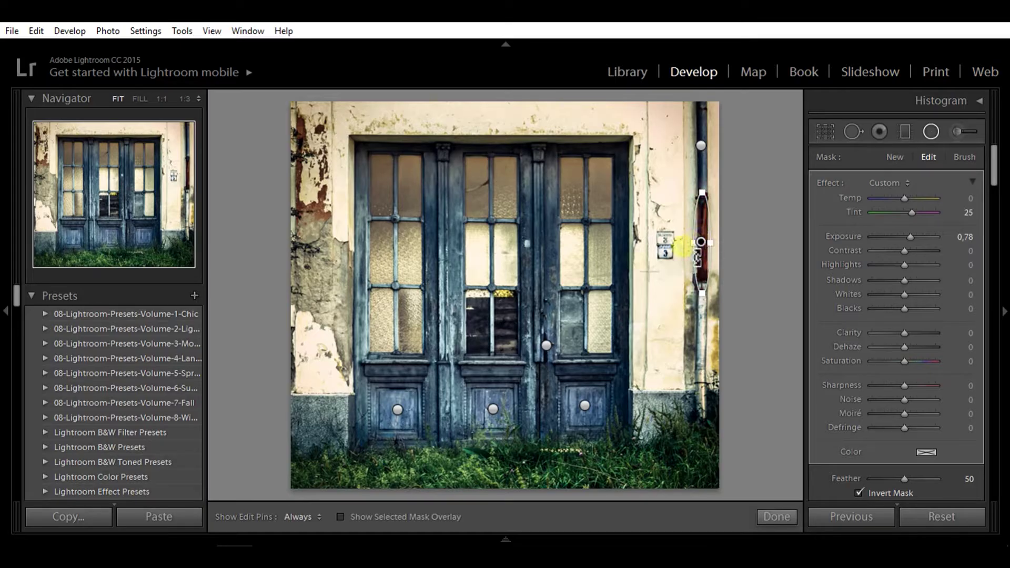
{"action": "right_click", "coordinate": [547, 346]}
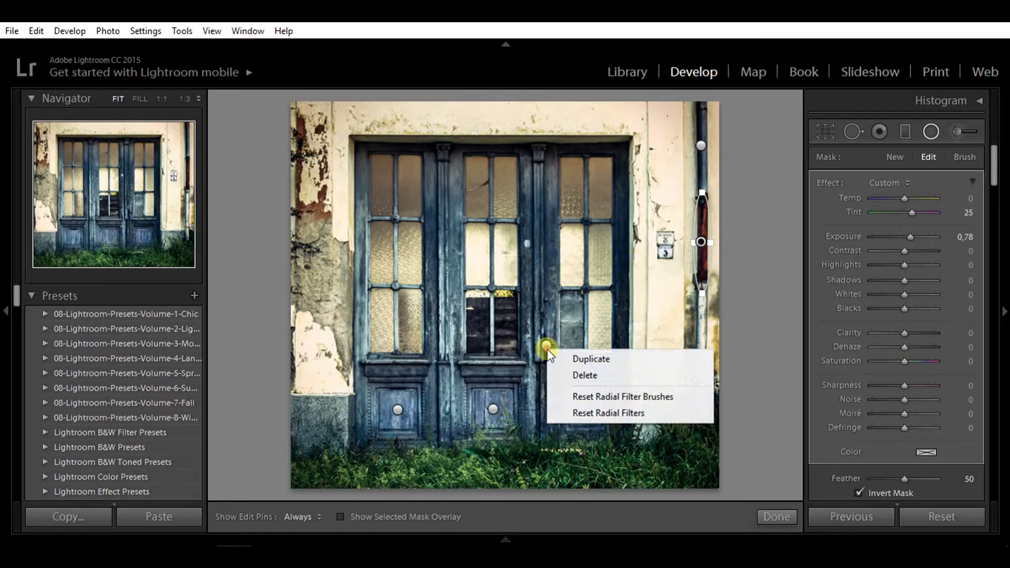
{"action": "right_click", "coordinate": [702, 242]}
{"action": "left_click", "coordinate": [711, 246]}
{"action": "left_click_drag", "start_coordinate": [708, 246], "coordinate": [712, 344]}
{"action": "scroll", "coordinate": [826, 421], "scroll_direction": "down", "scroll_amount": 5}
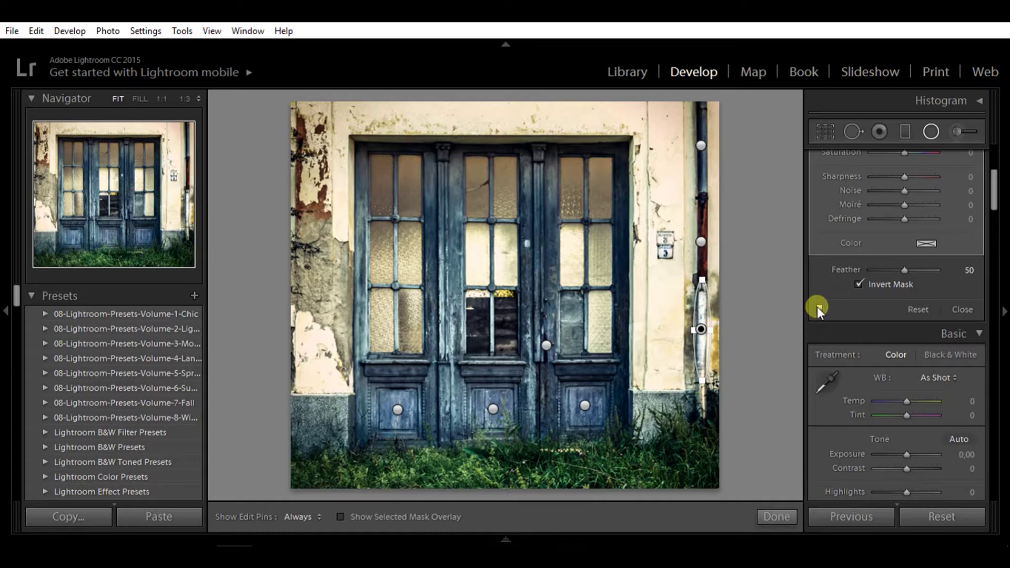
- Compare the radial brightening on and off, keep it on, and finish the radial filters
{"action": "left_click", "coordinate": [819, 308]}
{"action": "left_click", "coordinate": [819, 308]}
{"action": "left_click", "coordinate": [819, 307]}
{"action": "left_click", "coordinate": [819, 307]}
{"action": "left_click", "coordinate": [819, 307]}
{"action": "left_click", "coordinate": [819, 308]}
{"action": "left_click", "coordinate": [819, 307]}
{"action": "left_click", "coordinate": [776, 520]}
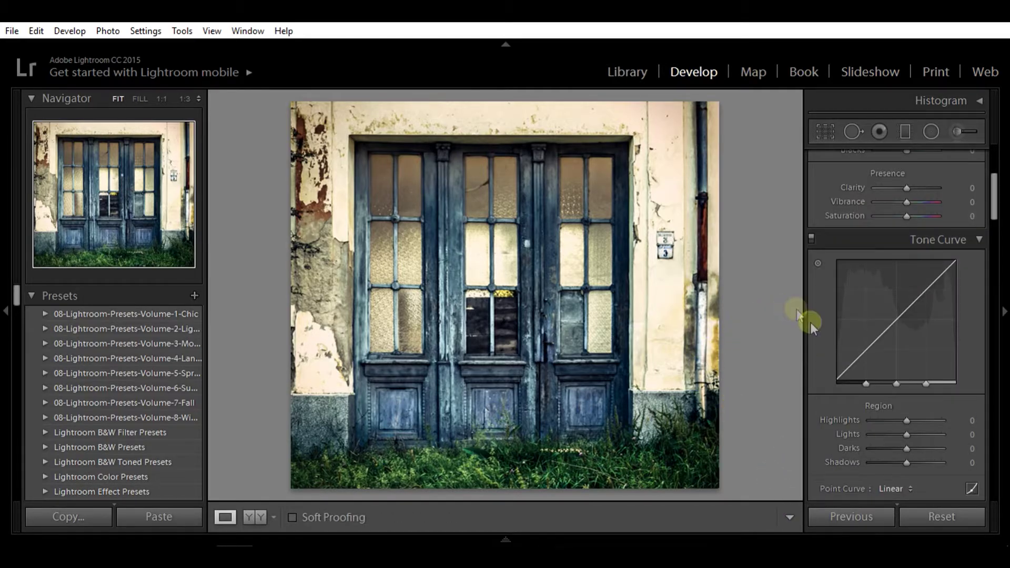
- Set Clarity +29, Exposure +0.36, Vibrance +5, Saturation +5, and show Before/After side by side
{"action": "scroll", "coordinate": [870, 267], "scroll_direction": "up", "scroll_amount": 3}
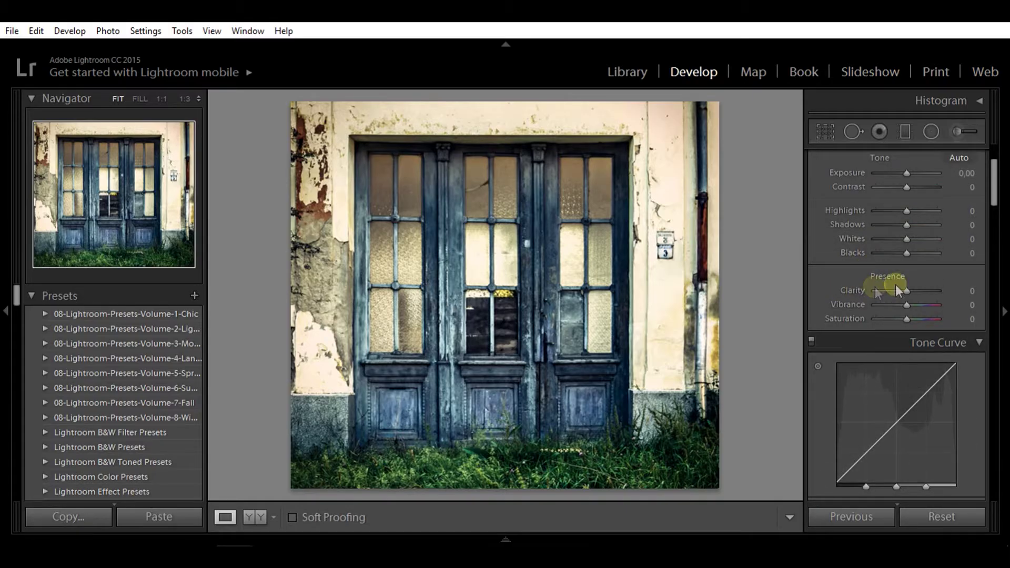
{"action": "left_click_drag", "start_coordinate": [911, 288], "coordinate": [917, 290]}
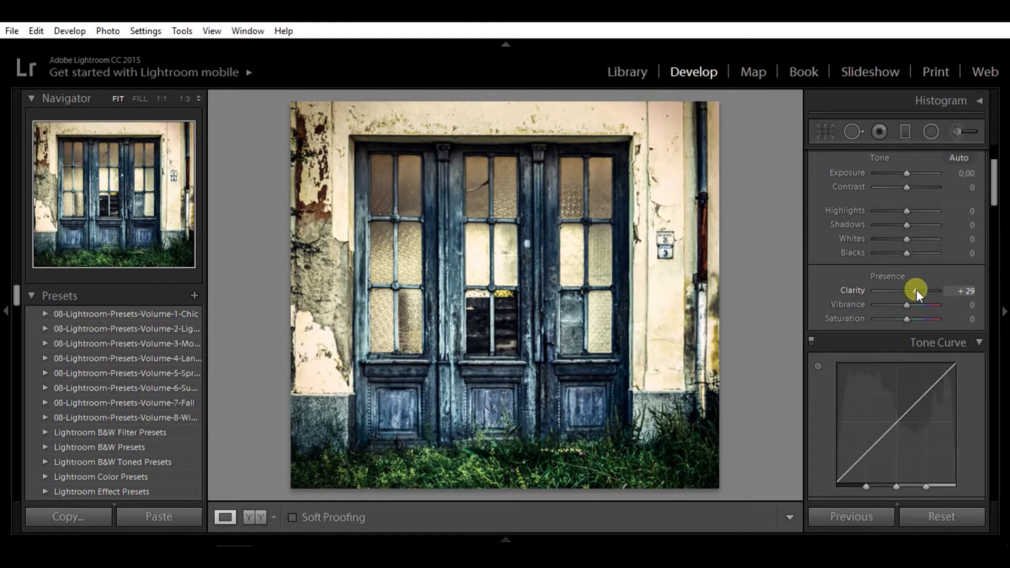
{"action": "scroll", "coordinate": [960, 318], "scroll_direction": "up", "scroll_amount": 3}
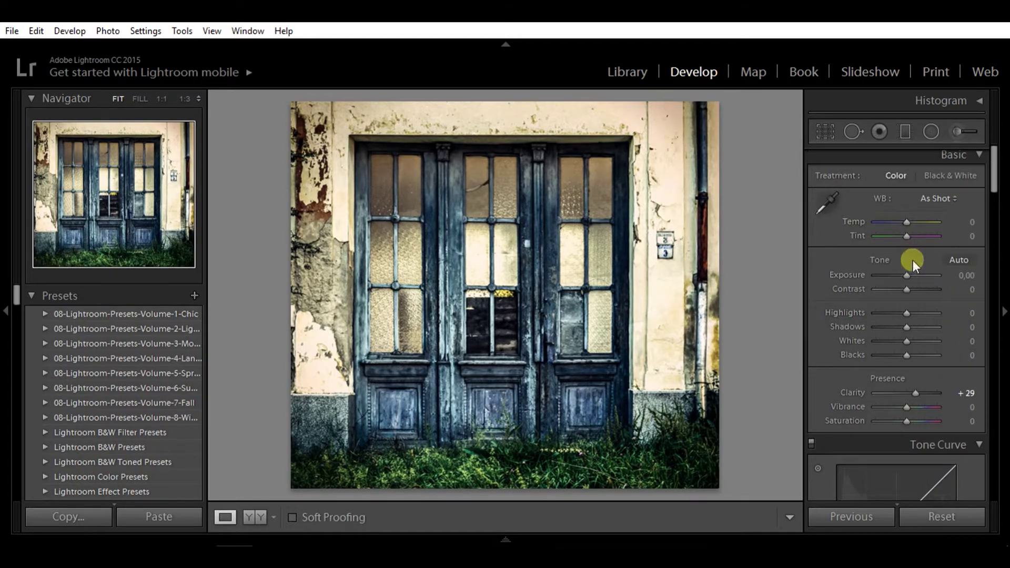
{"action": "left_click_drag", "start_coordinate": [910, 272], "coordinate": [912, 273]}
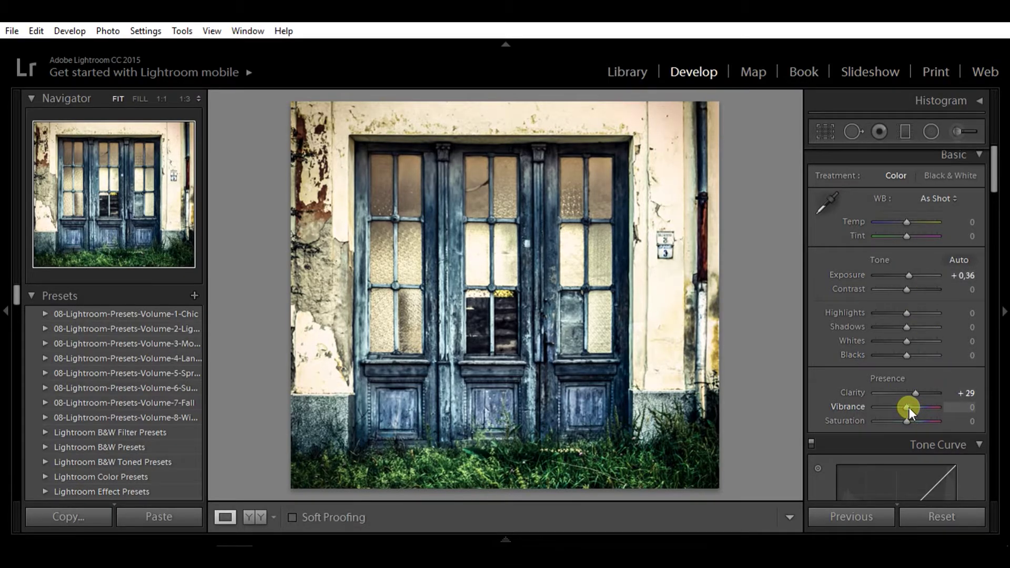
{"action": "left_click_drag", "start_coordinate": [910, 419], "coordinate": [911, 419]}
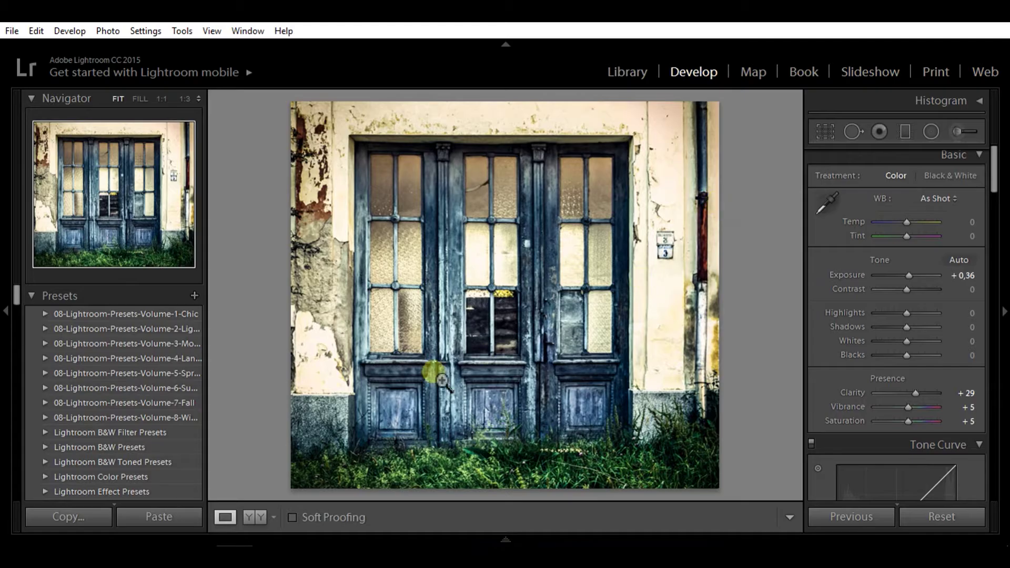
{"action": "left_click", "coordinate": [254, 517]}
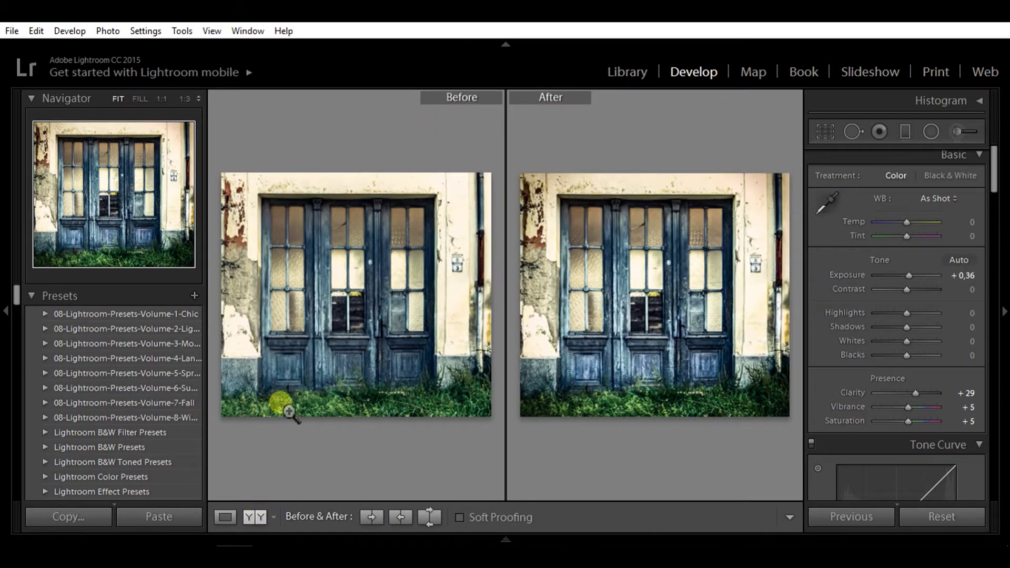
- Return to the single view, view DSC_1343.NEF, then reselect DSC_1344-Edit.tif
{"action": "left_click", "coordinate": [252, 516]}
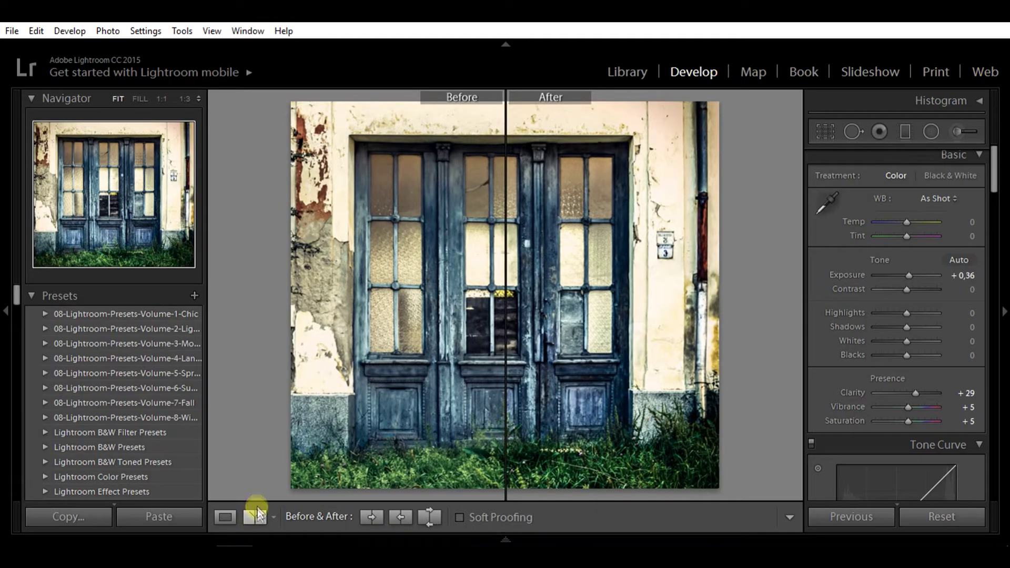
{"action": "left_click", "coordinate": [232, 517]}
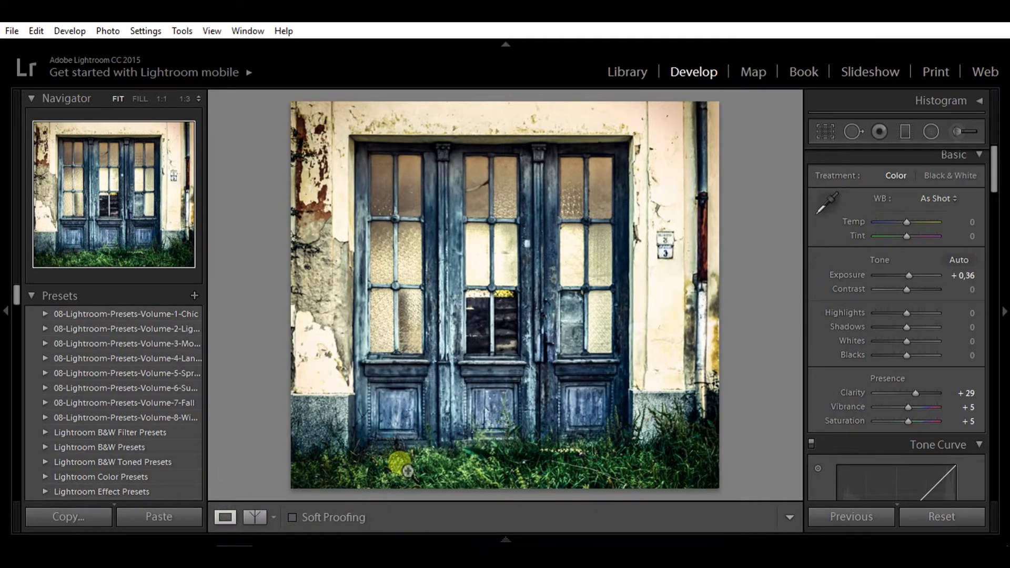
{"action": "left_click", "coordinate": [504, 538]}
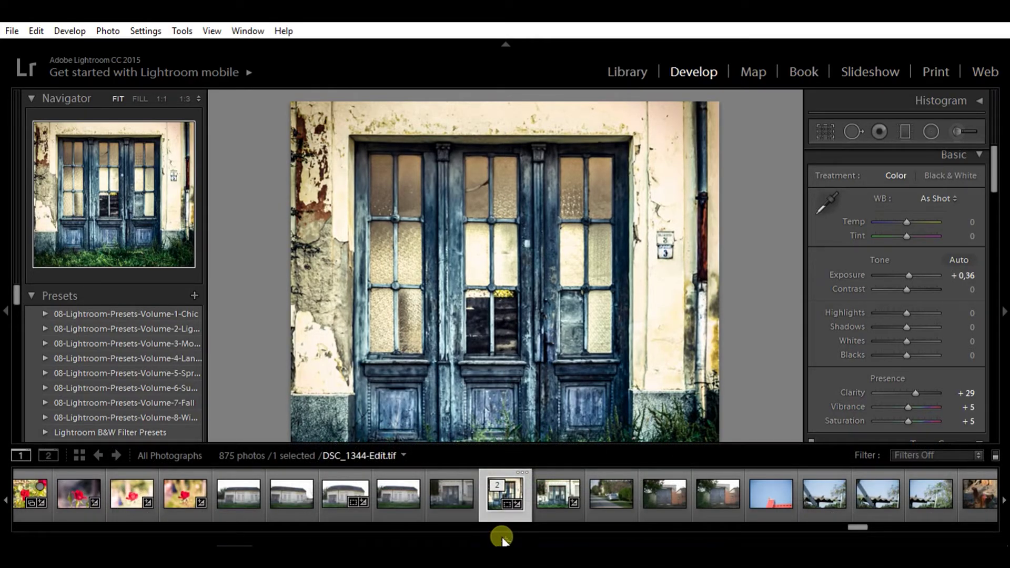
{"action": "left_click", "coordinate": [453, 501]}
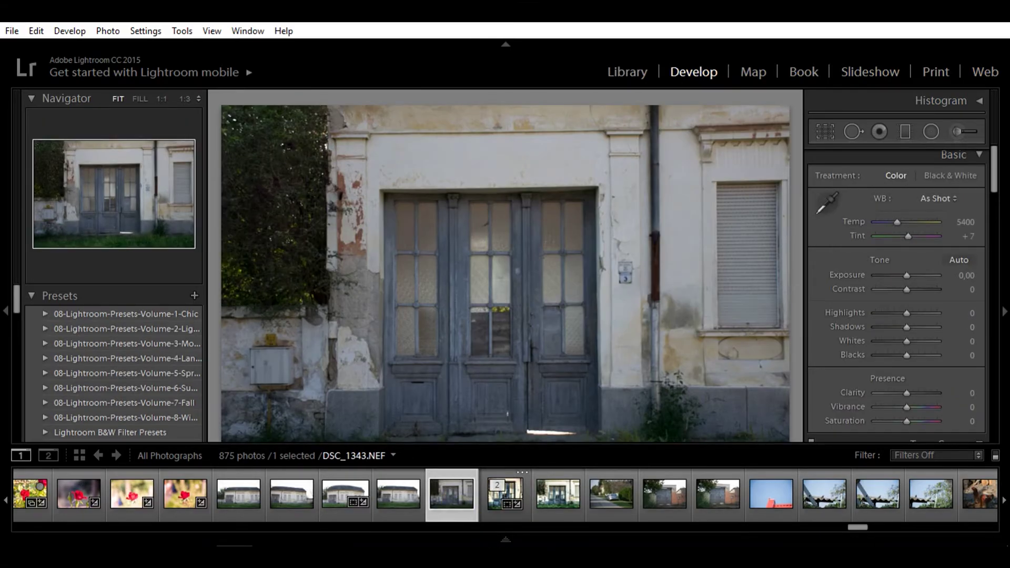
{"action": "left_click", "coordinate": [491, 508]}
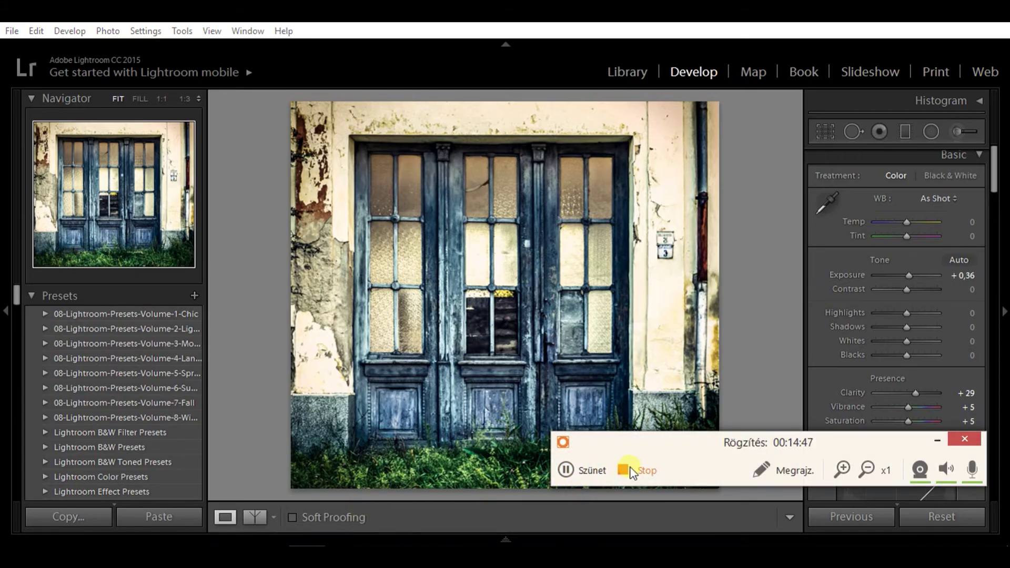
{"action": "left_click", "coordinate": [642, 469]}
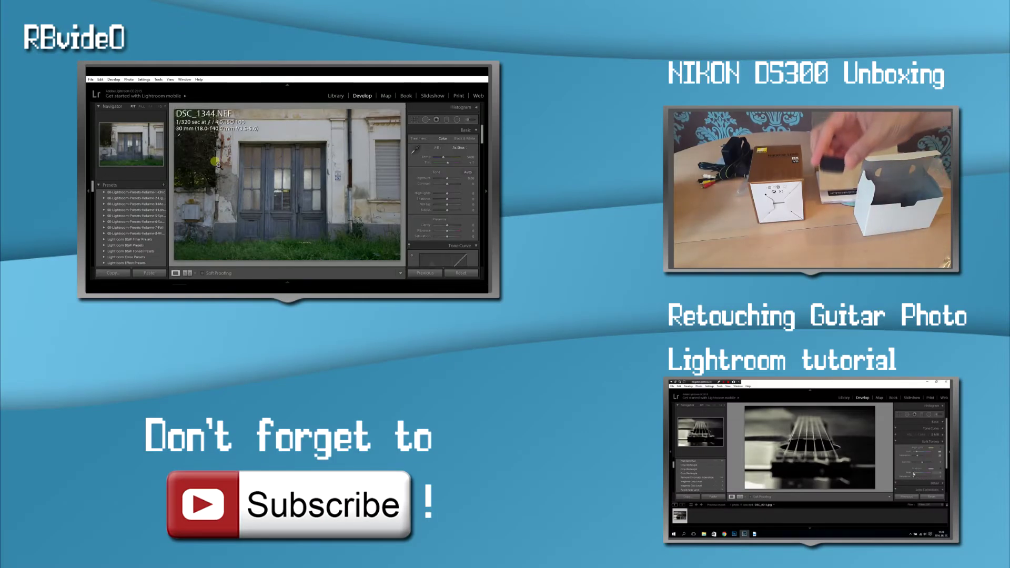